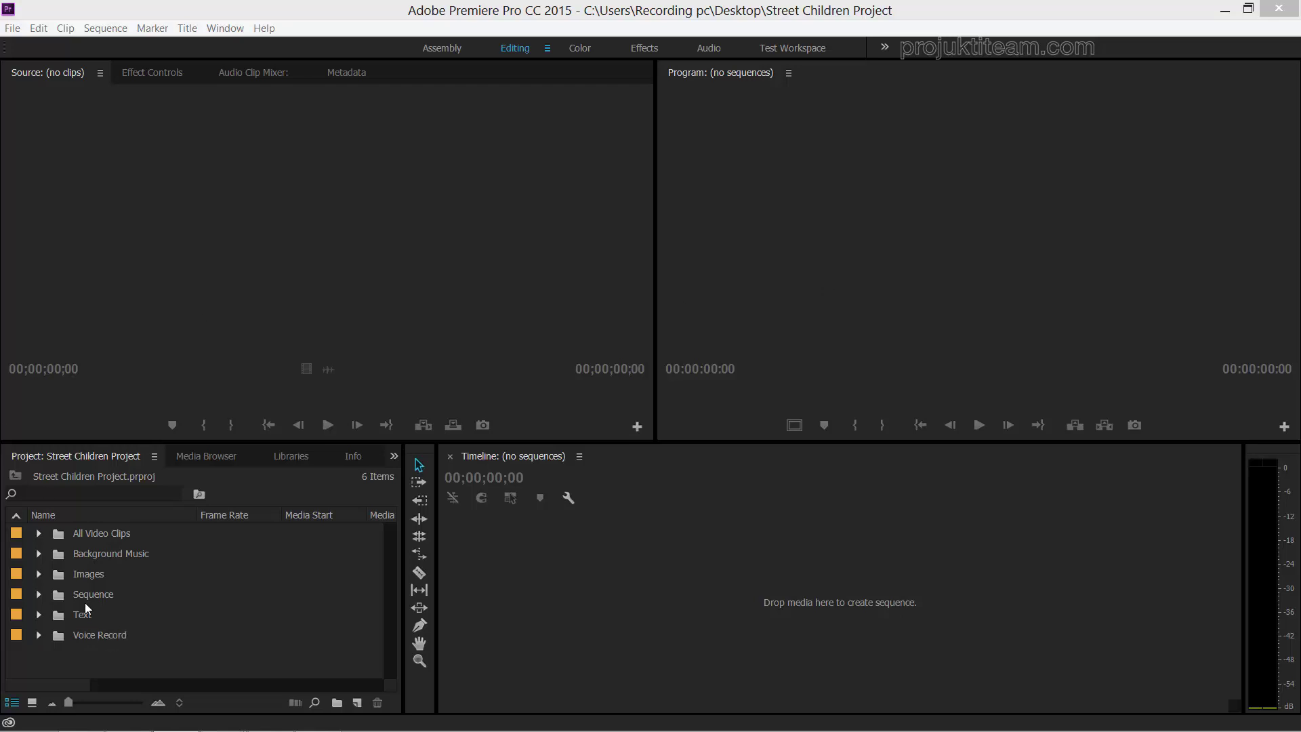
- Expand the Sequence folder to list Image Slide, Image Slide Post and Street Children
left_click(39, 593)
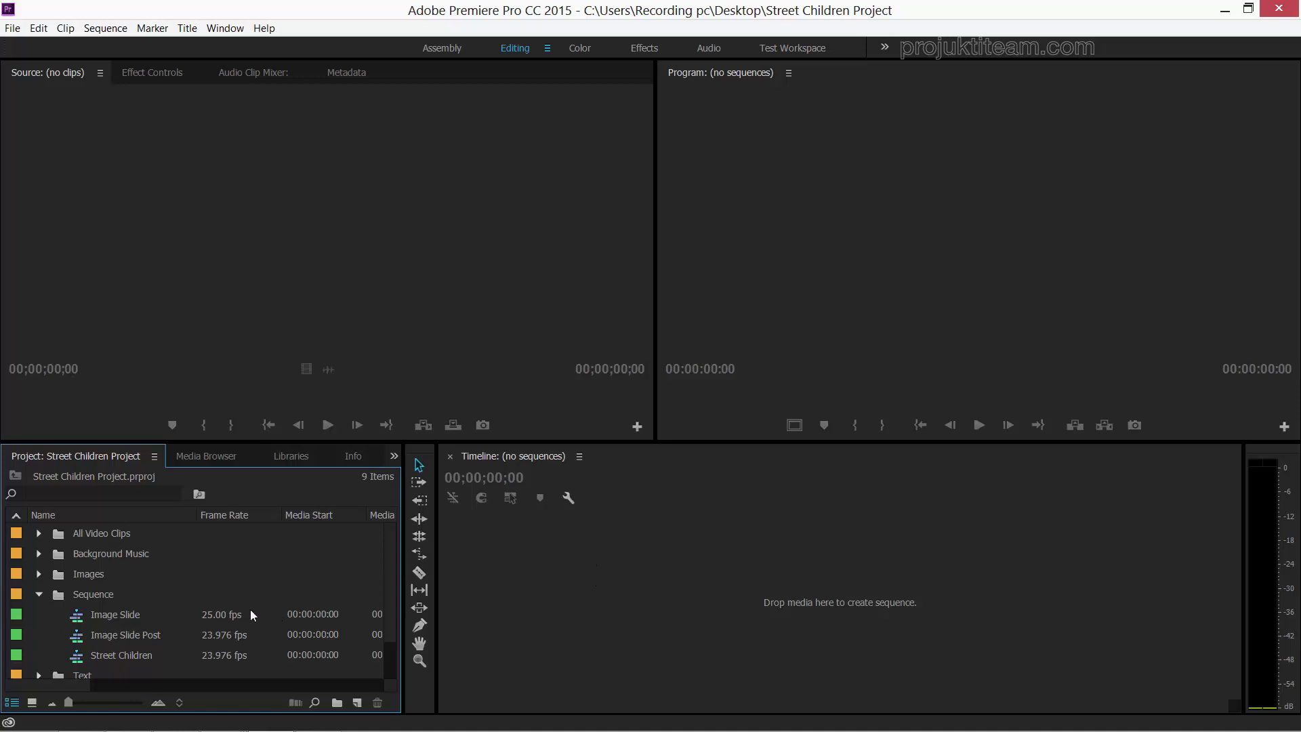
- Open Image Slide, place photos IMG_2644.JPG through street image.jpg on V1, then append child.jpg
double_click(104, 615)
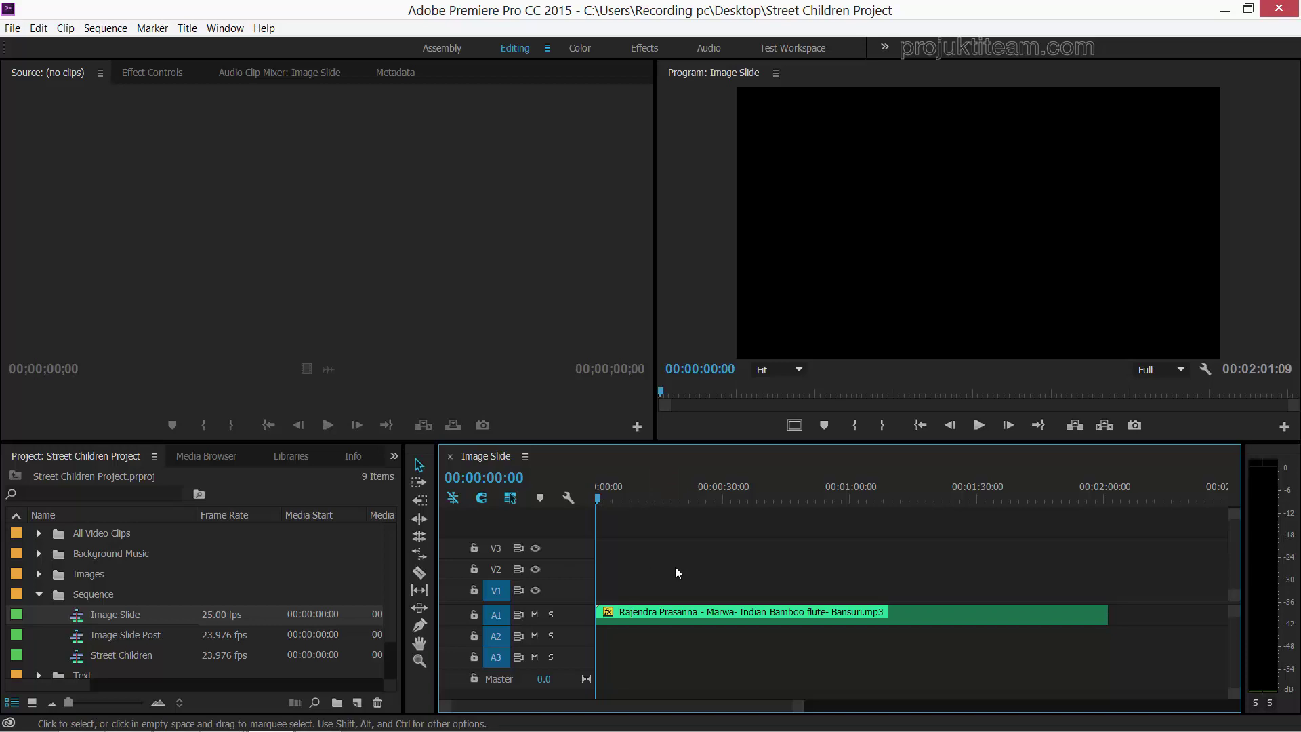
left_click(39, 594)
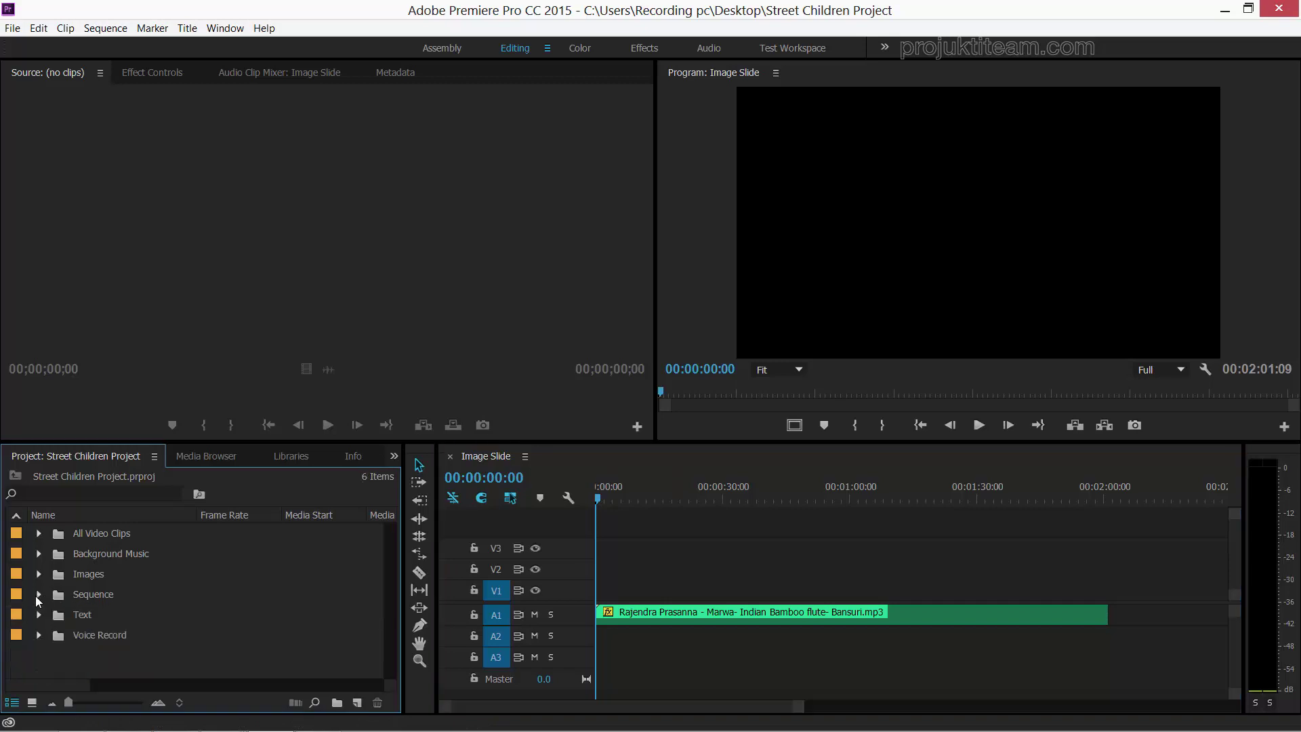
left_click(39, 574)
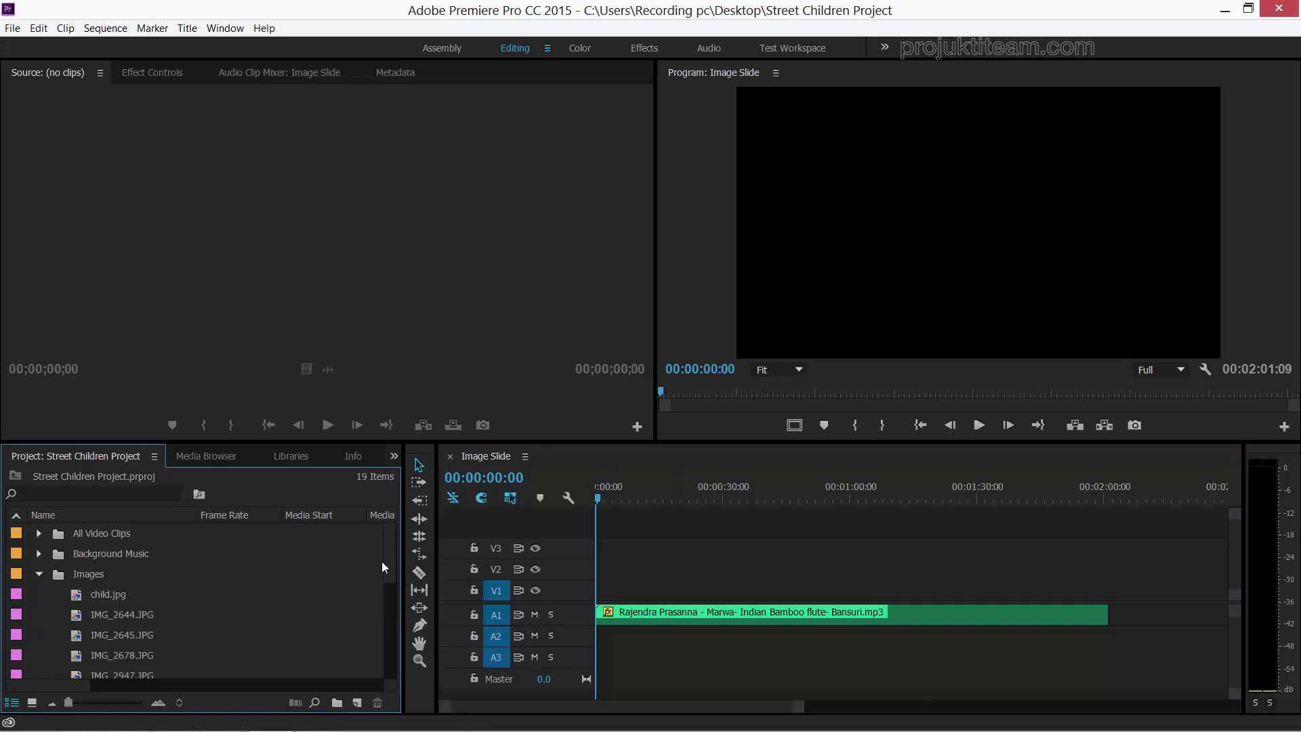
left_click(128, 620)
scroll(380, 617, "down", 4)
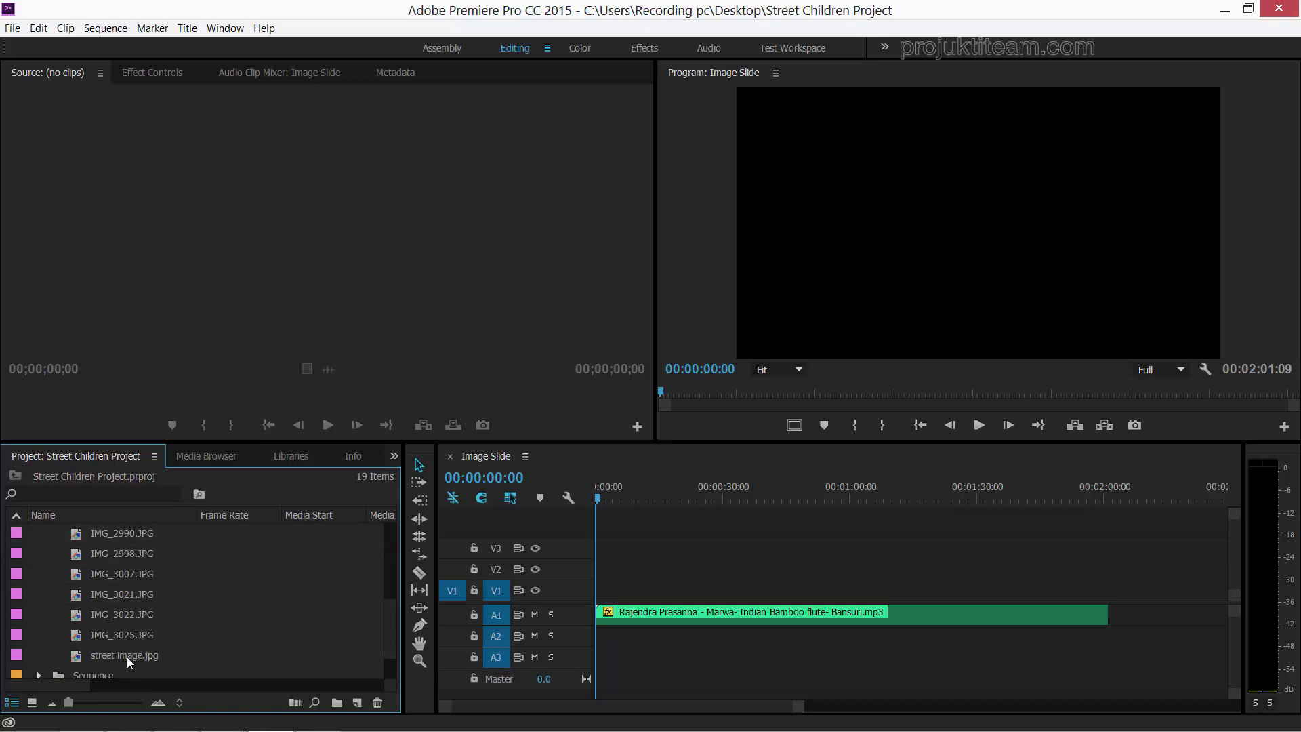
left_click(127, 656, "shift")
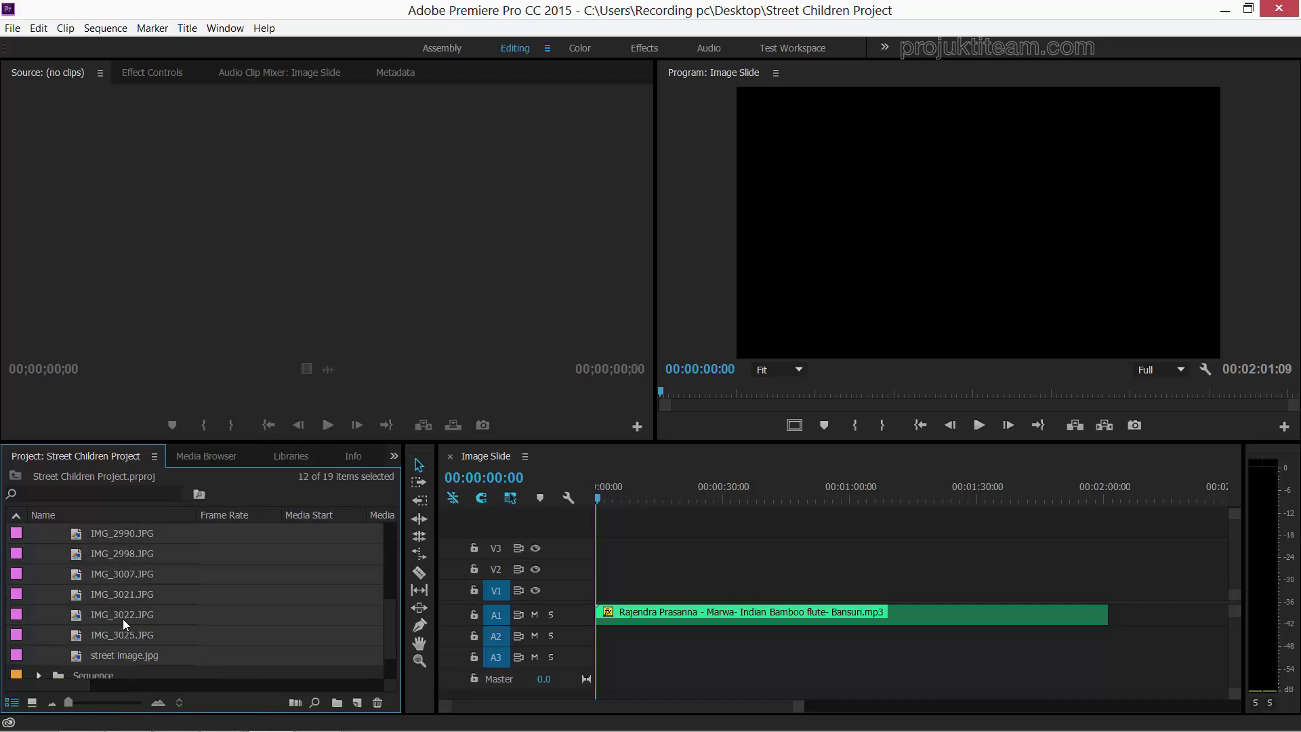
left_click_drag(123, 620, 596, 597)
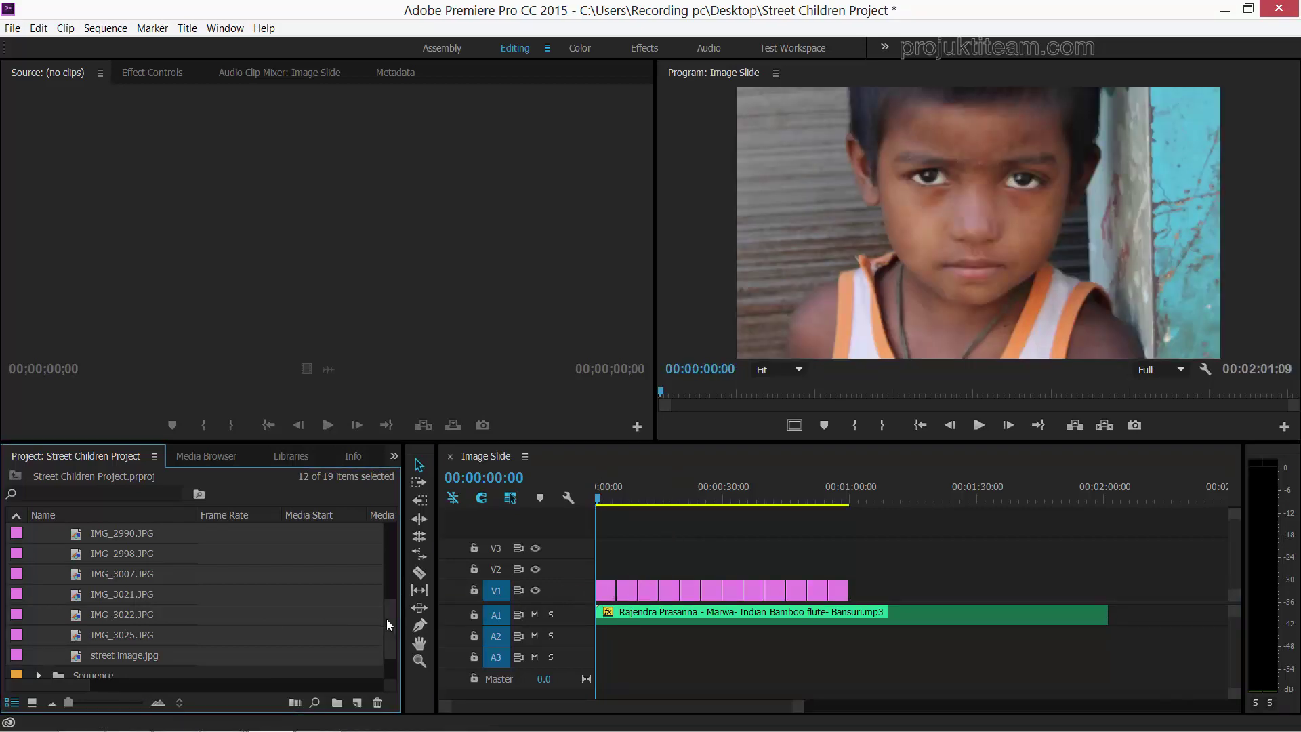
left_click_drag(384, 620, 381, 560)
left_click_drag(117, 560, 871, 592)
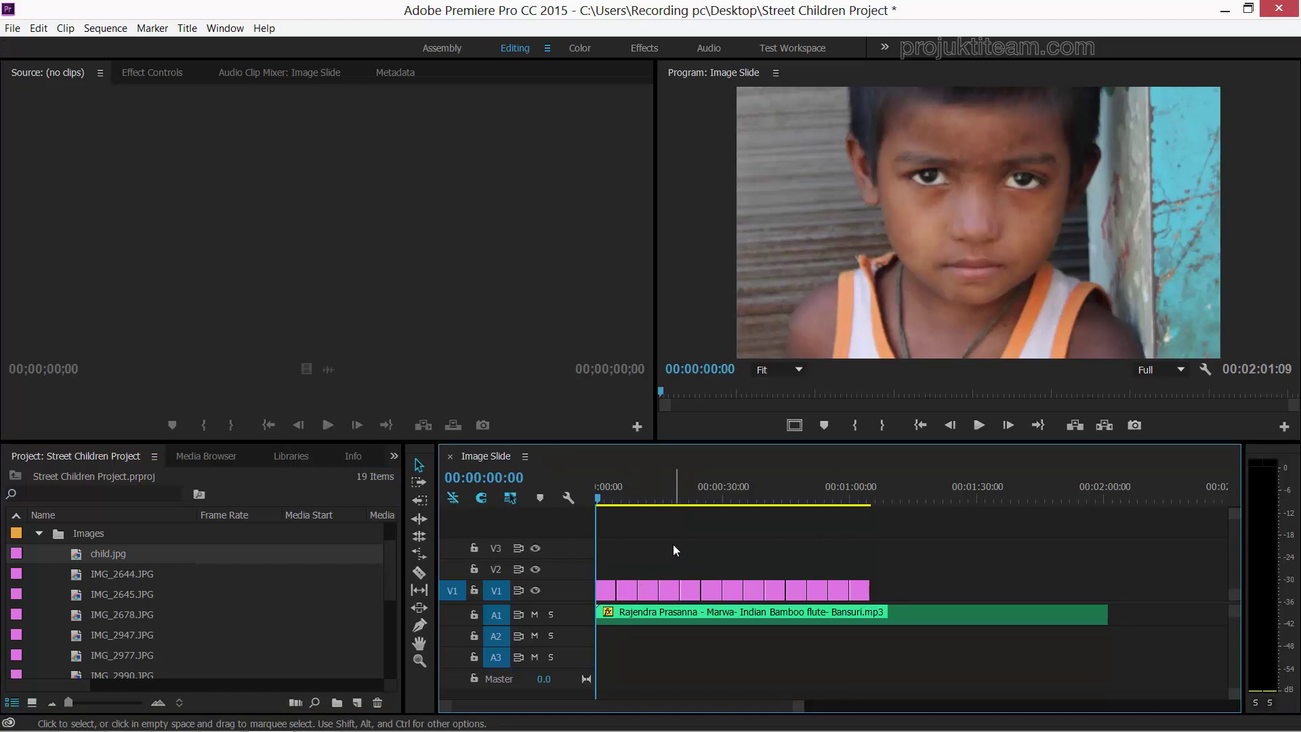
- Play the slideshow opening with music, zoom the timeline, and return the playhead to 00:00:02:10
key("space")
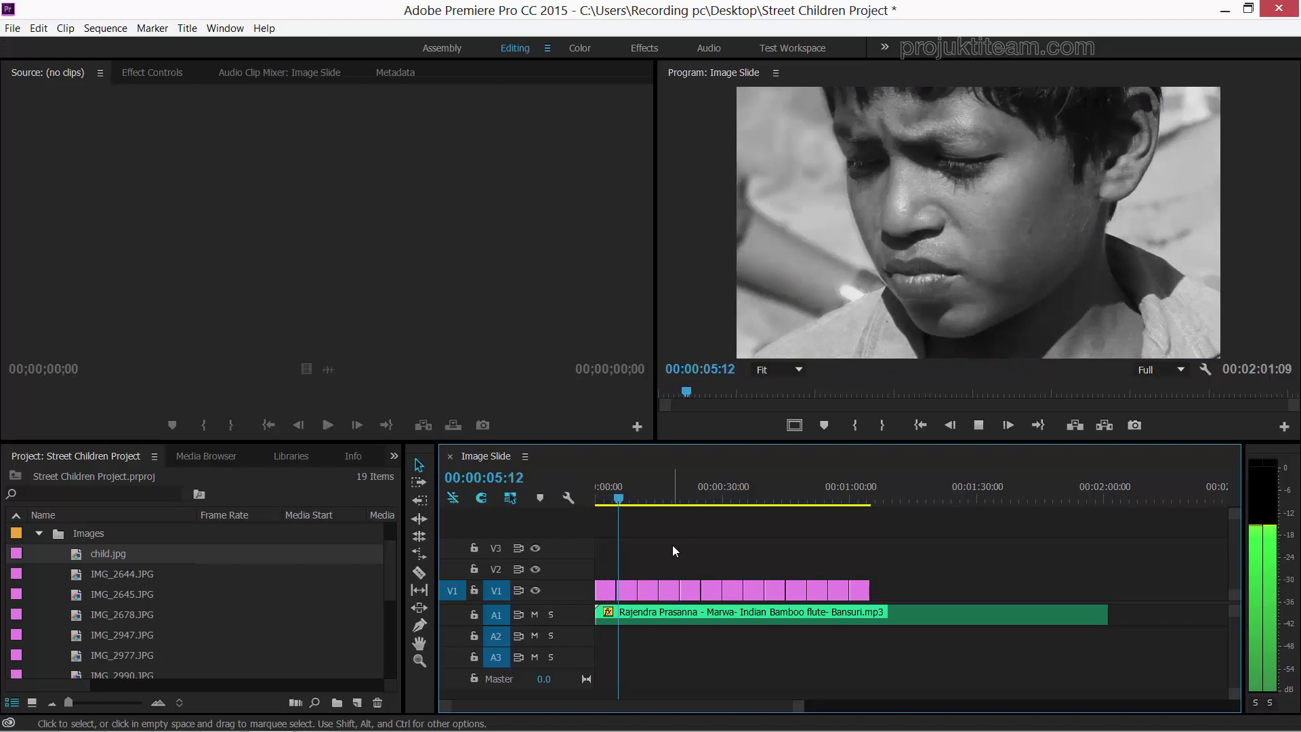
key("space")
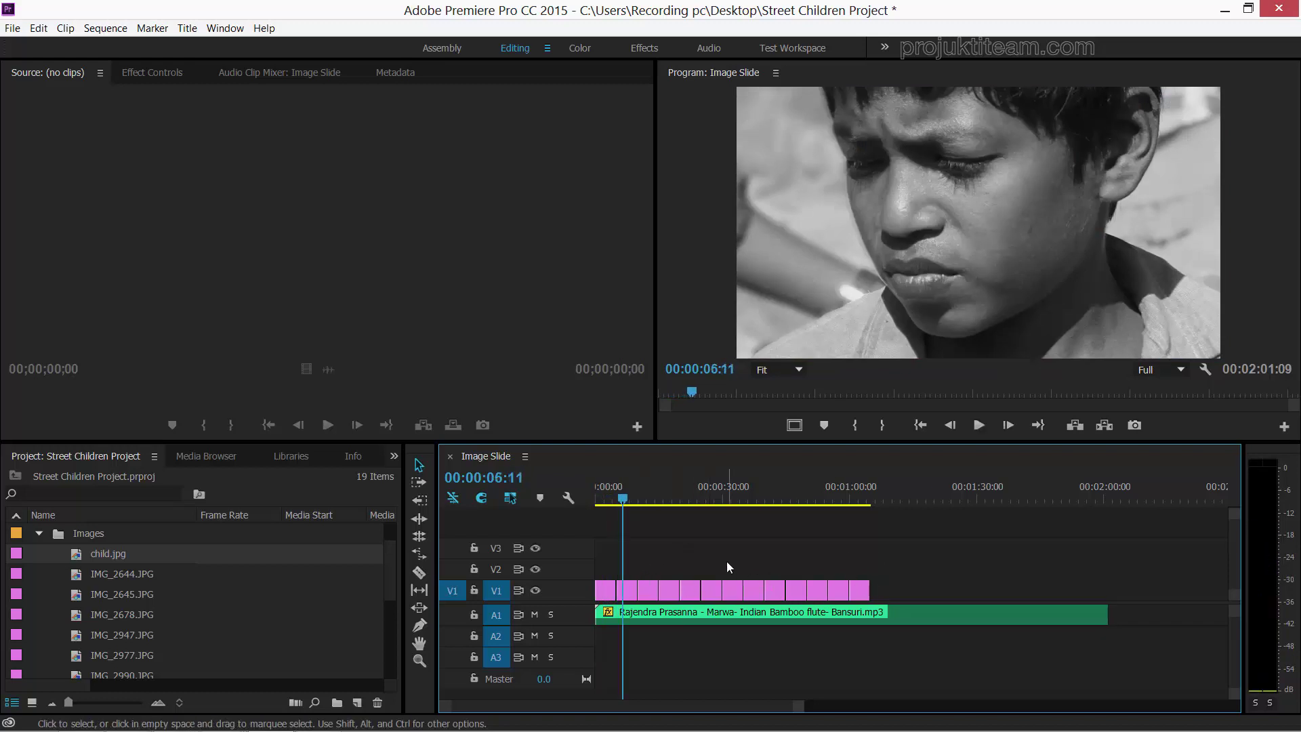
key("equal")
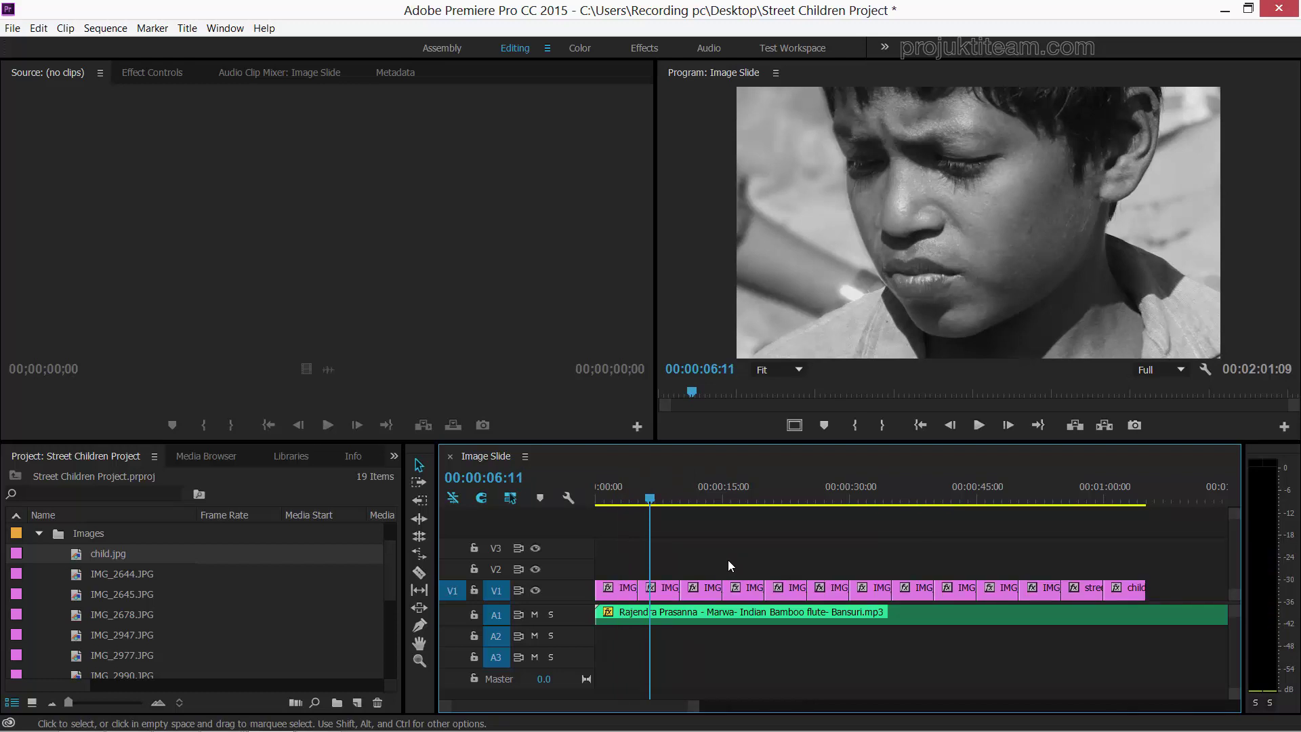
key("minus")
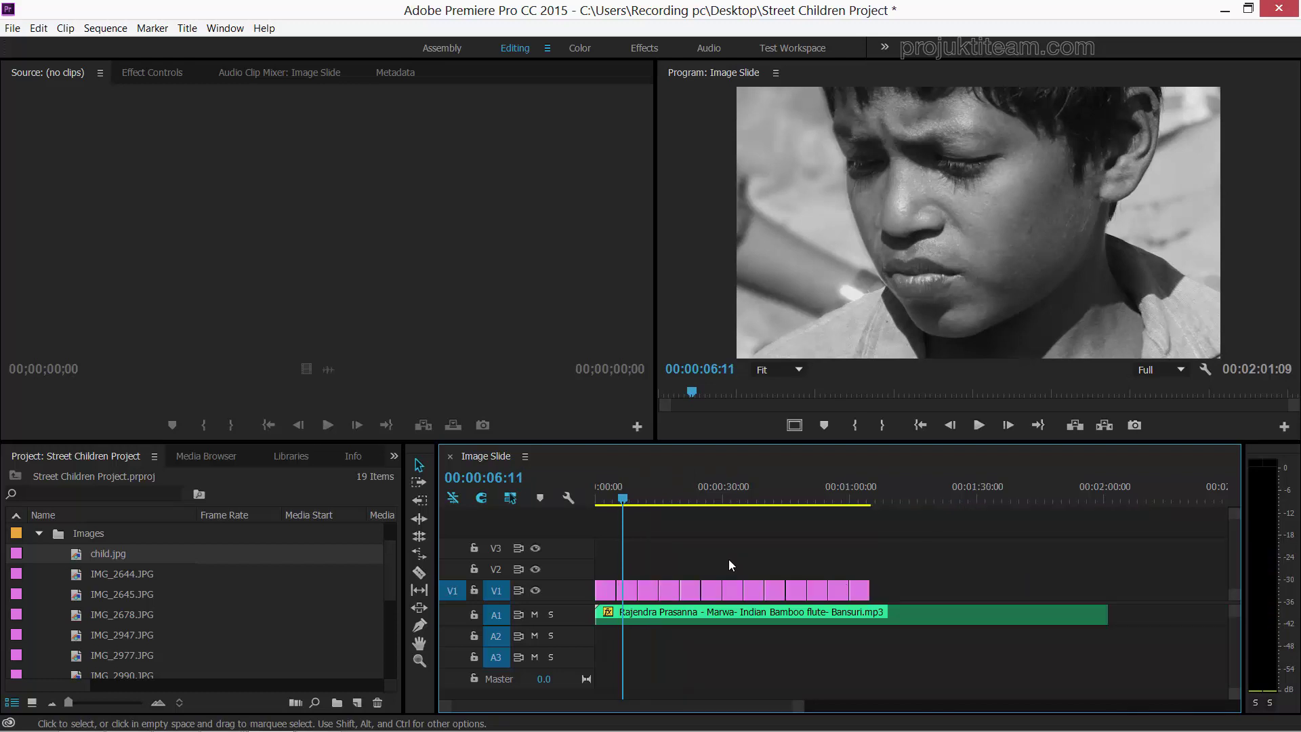
key("equal")
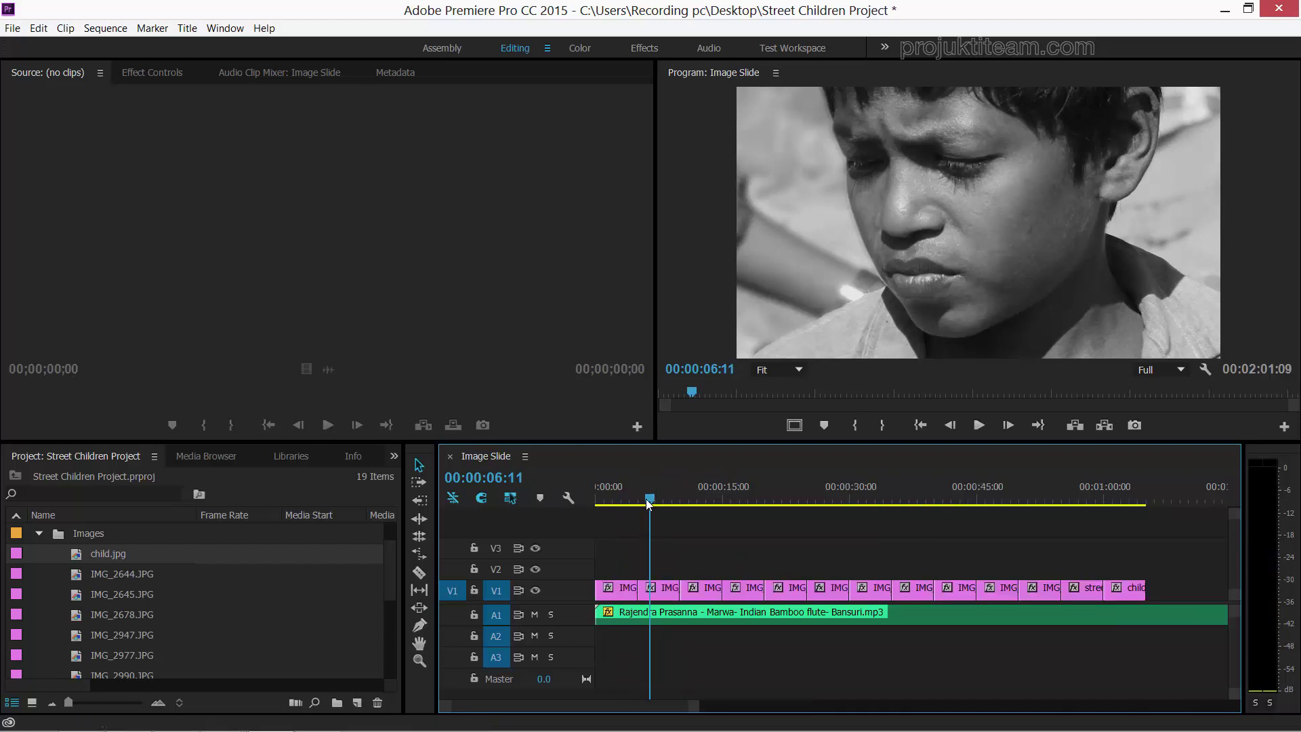
left_click_drag(649, 503, 616, 505)
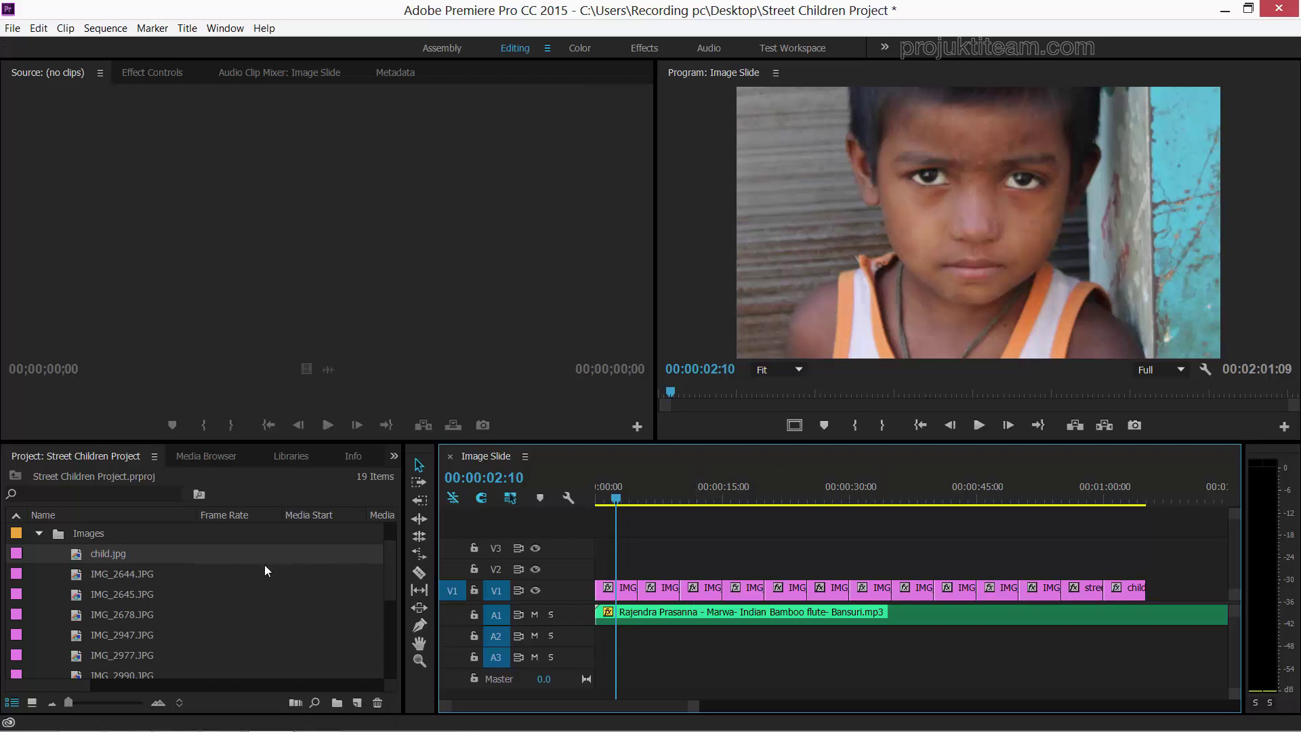
- Move the Video Info column beside Name in the maximized Project panel, then restore the layout
left_click(267, 598)
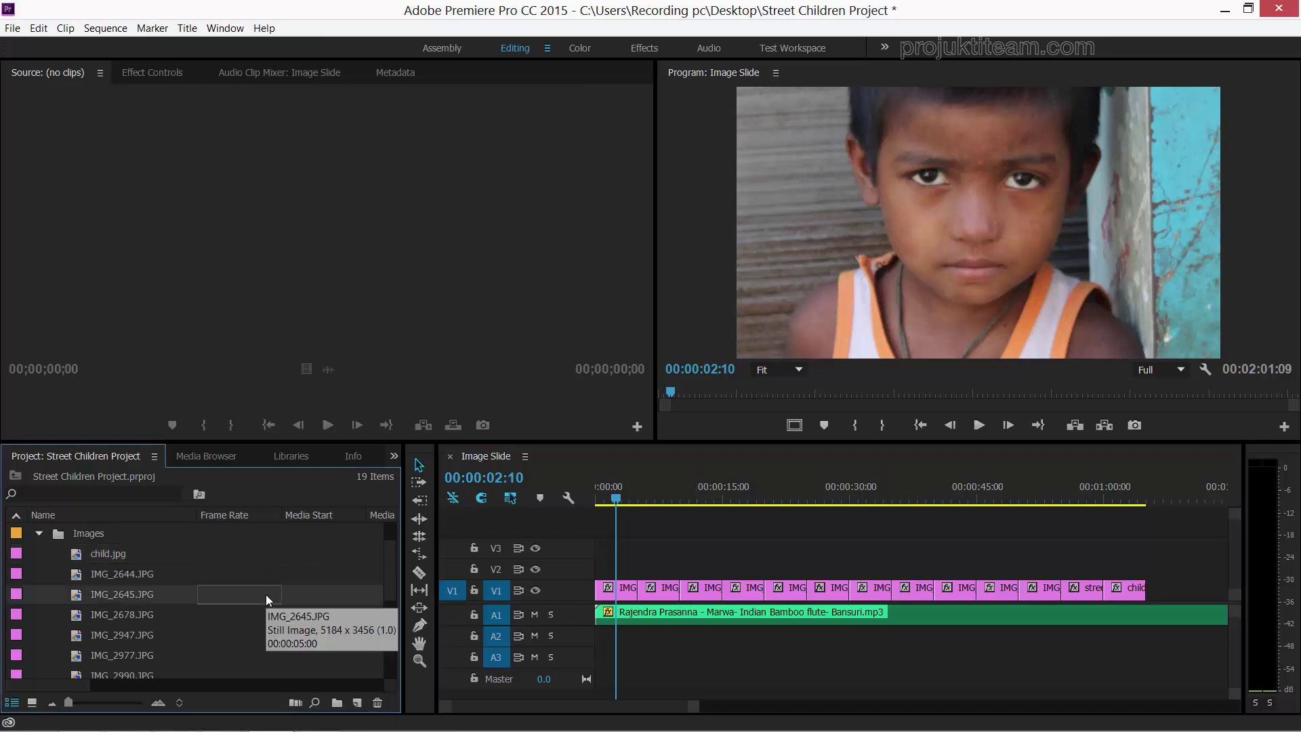
left_click(269, 555)
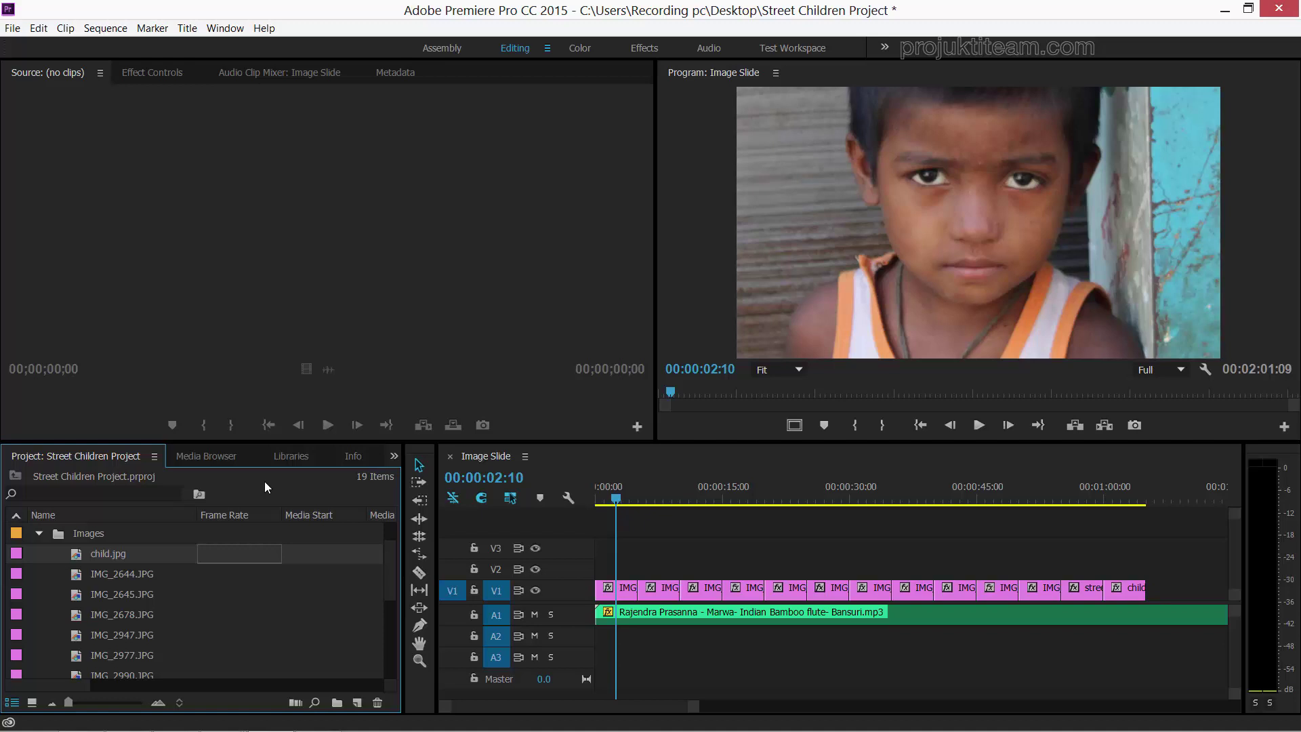
key("grave")
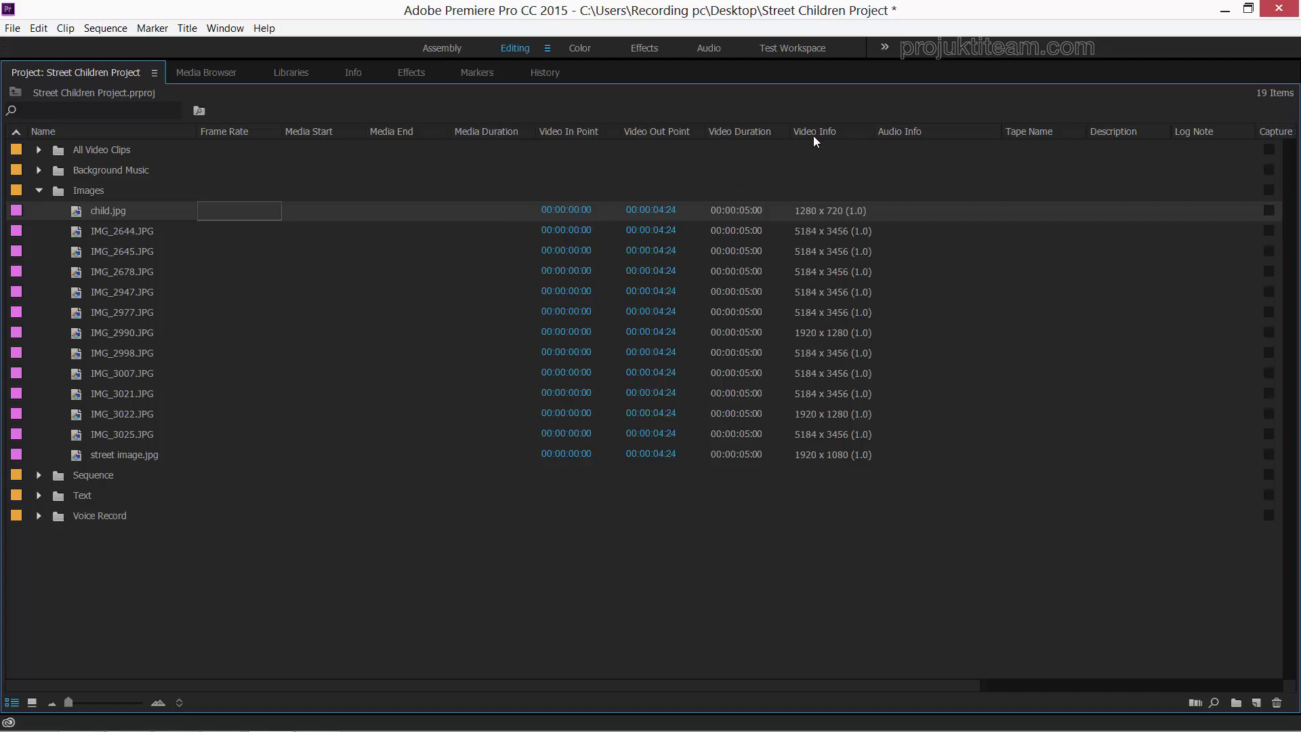
left_click_drag(810, 129, 203, 128)
key("grave")
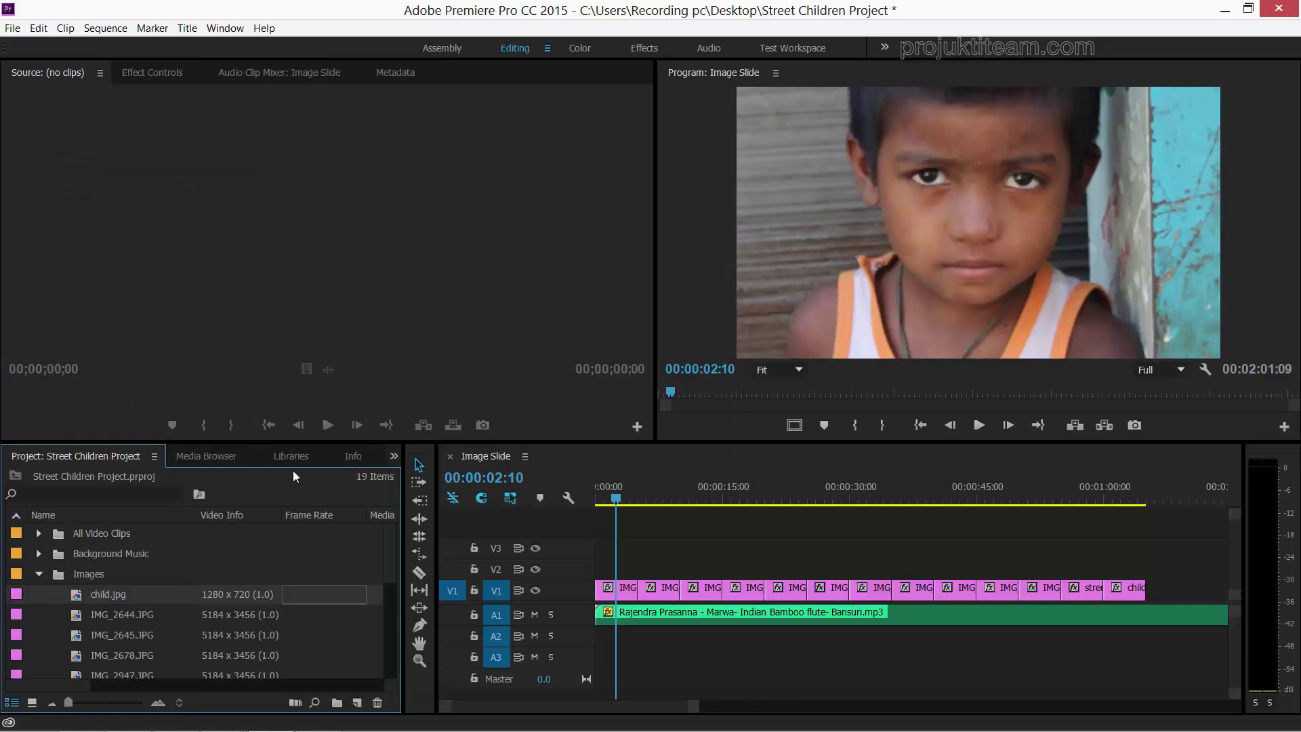
left_click_drag(390, 554, 399, 624)
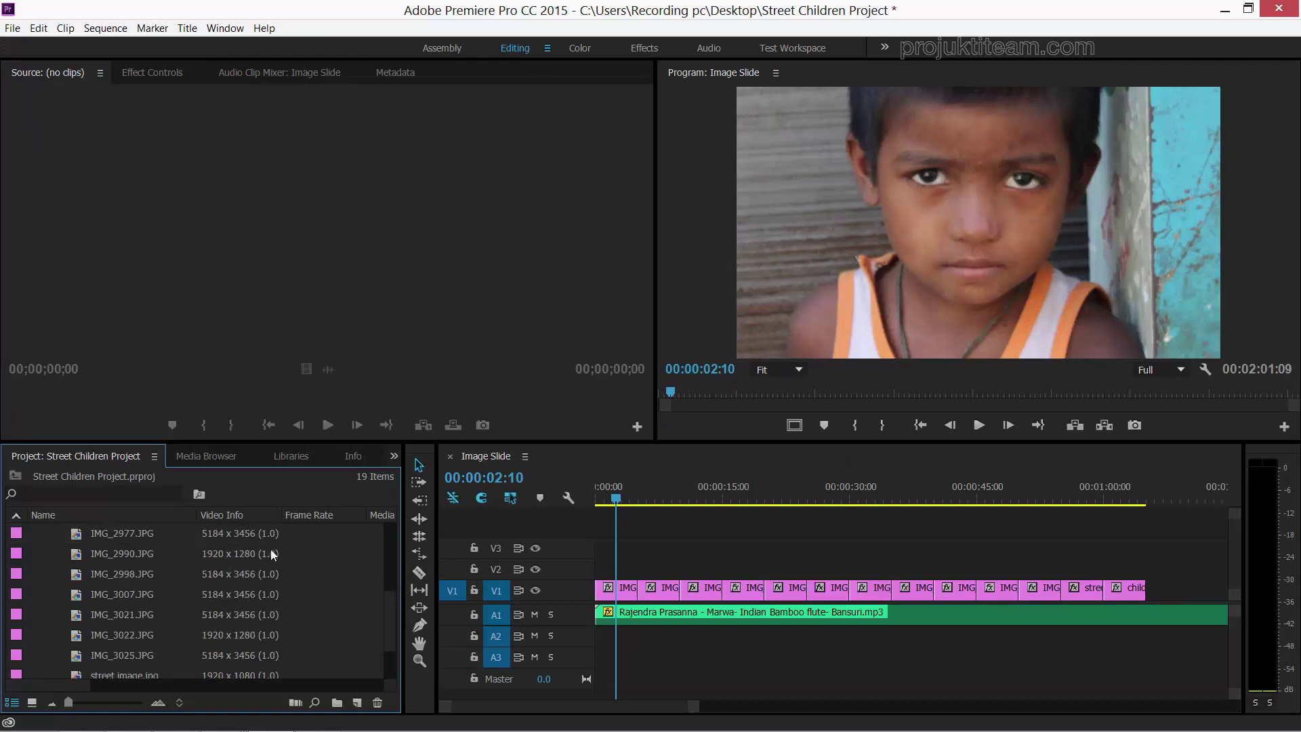
mouse_move(387, 602)
left_mouse_down()
mouse_move(378, 543)
mouse_move(384, 574)
left_mouse_up()
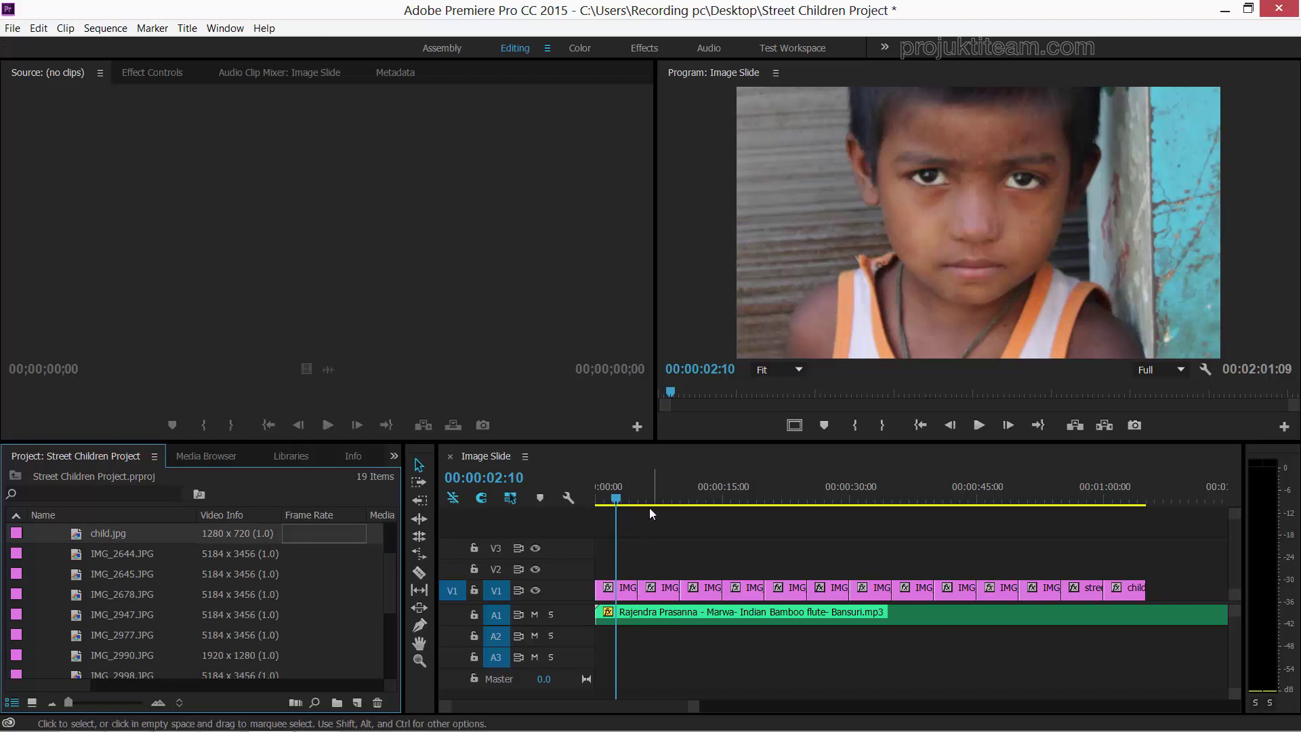
- Check in Sequence Settings that the sequence is 1920x1080 at 25 fps, closing without changes
left_click(640, 529)
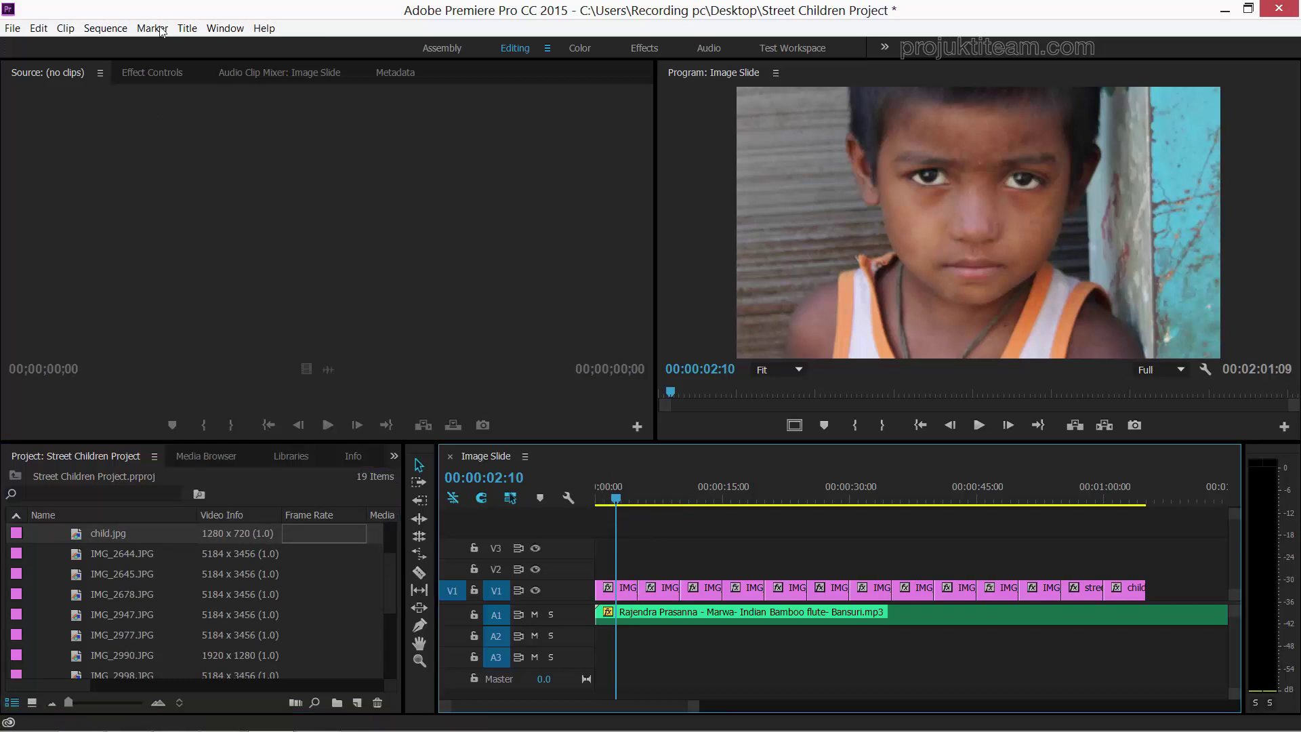
left_click(113, 26)
left_click(55, 46)
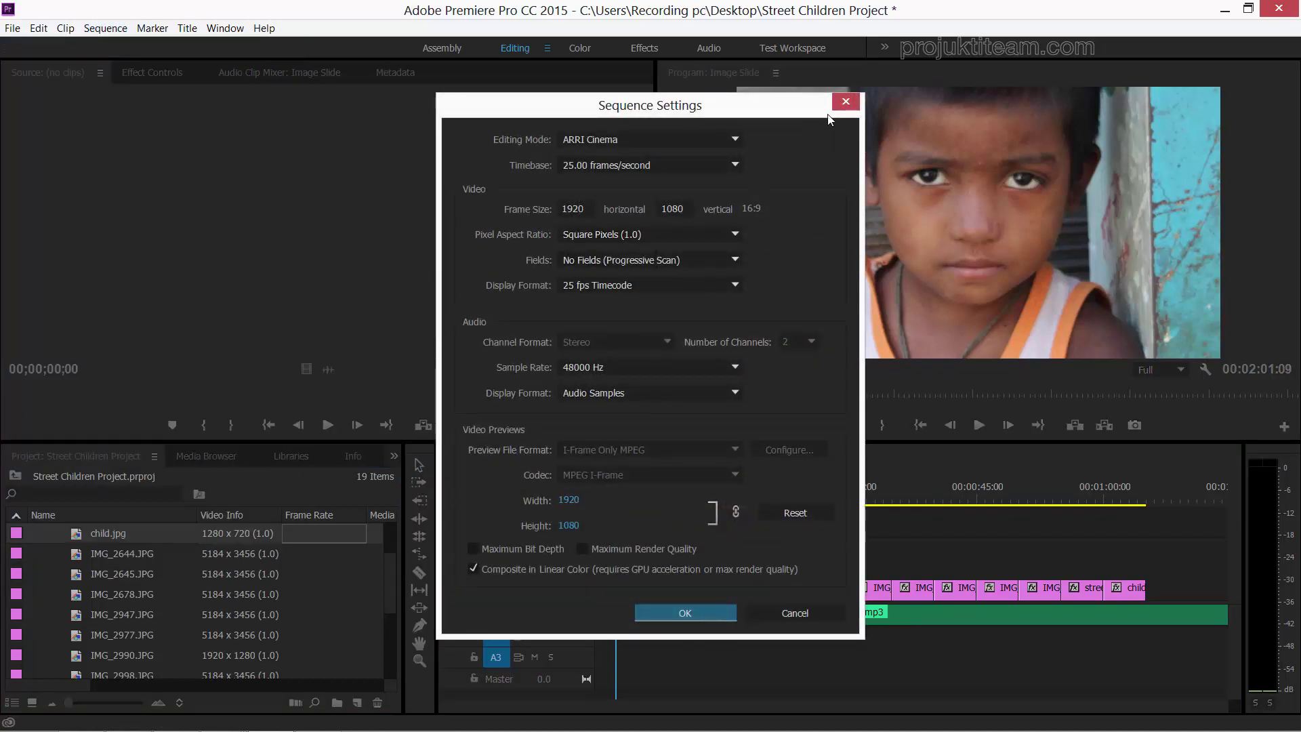
left_click(855, 102)
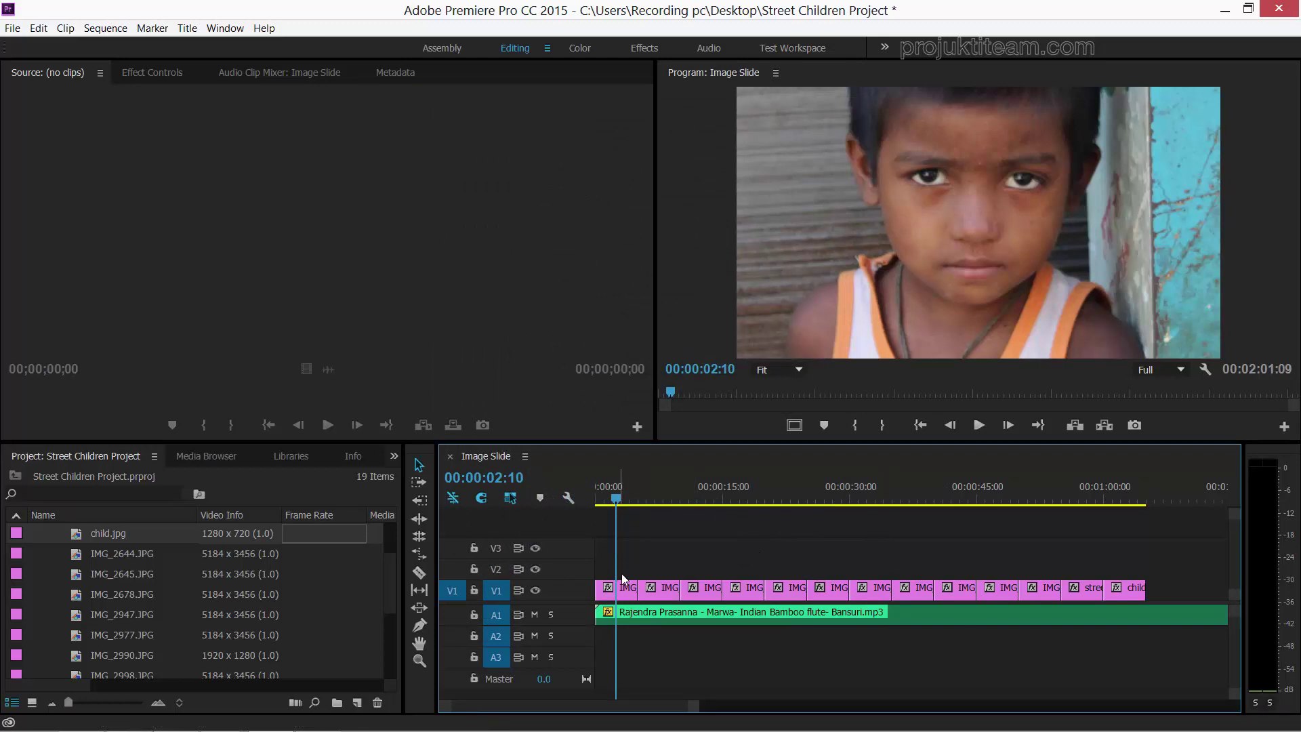
- Scrub back to about three seconds, mute the A1 flute music, and select all V1 photo clips
left_click(669, 500)
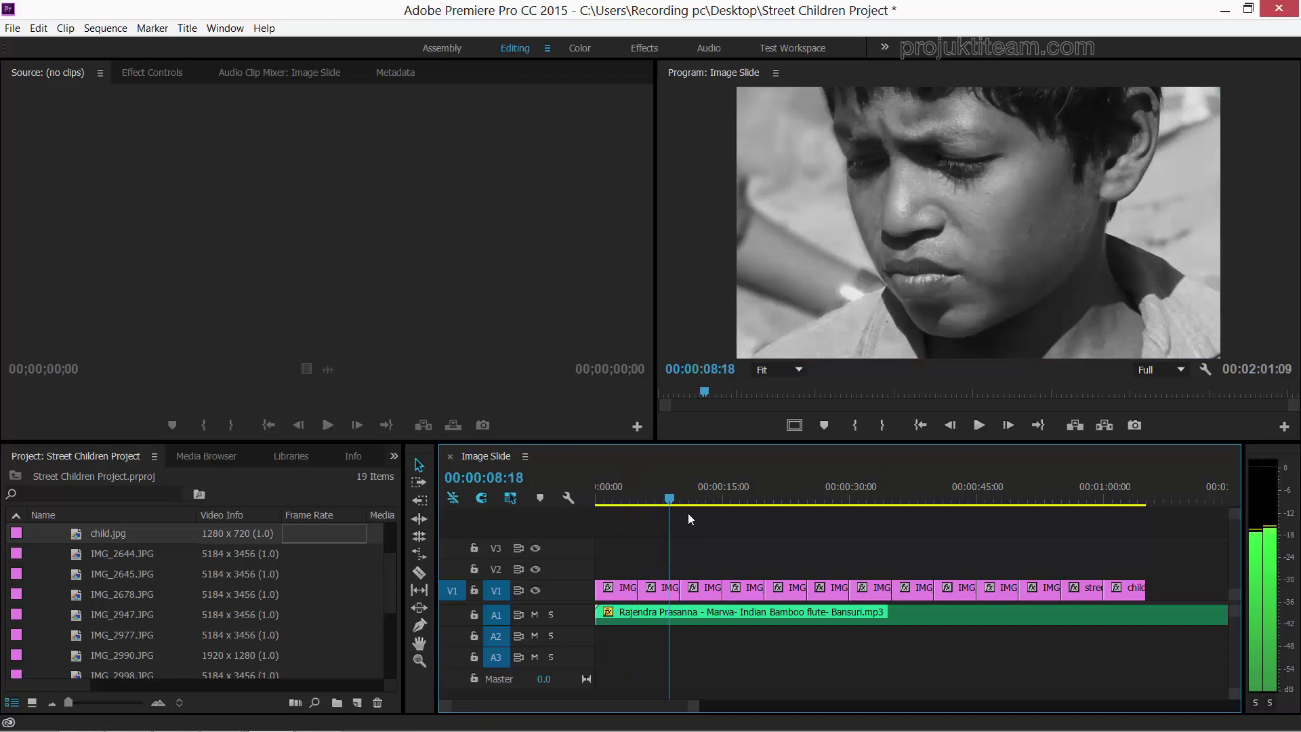
left_click_drag(688, 518, 625, 515)
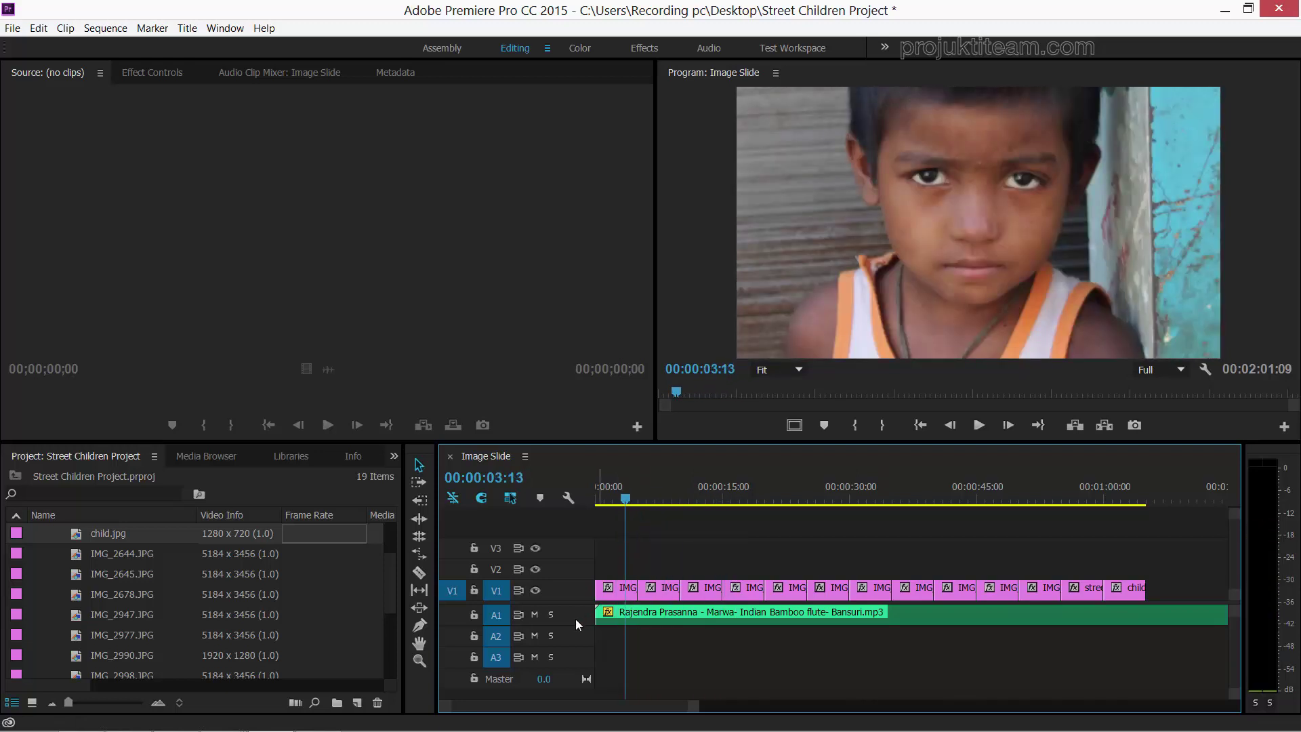
left_click(535, 614)
left_click_drag(612, 565, 1123, 594)
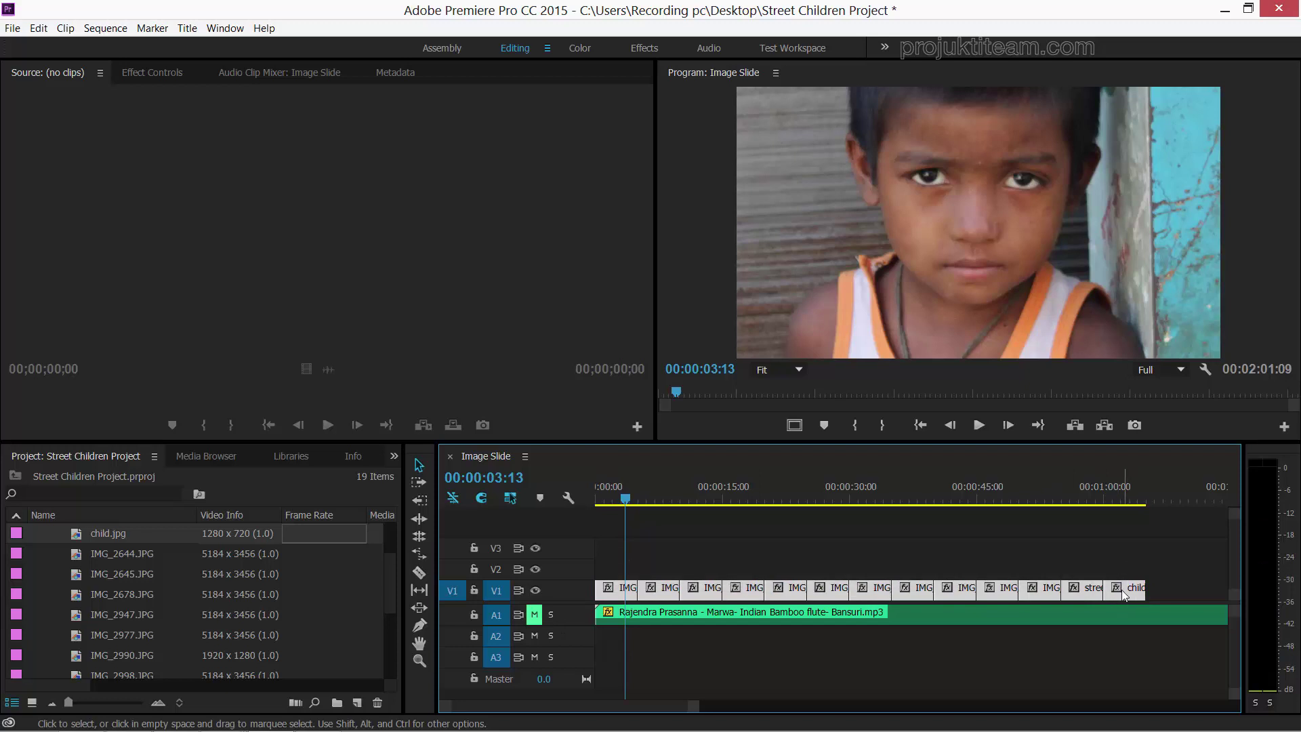
right_click(1123, 595)
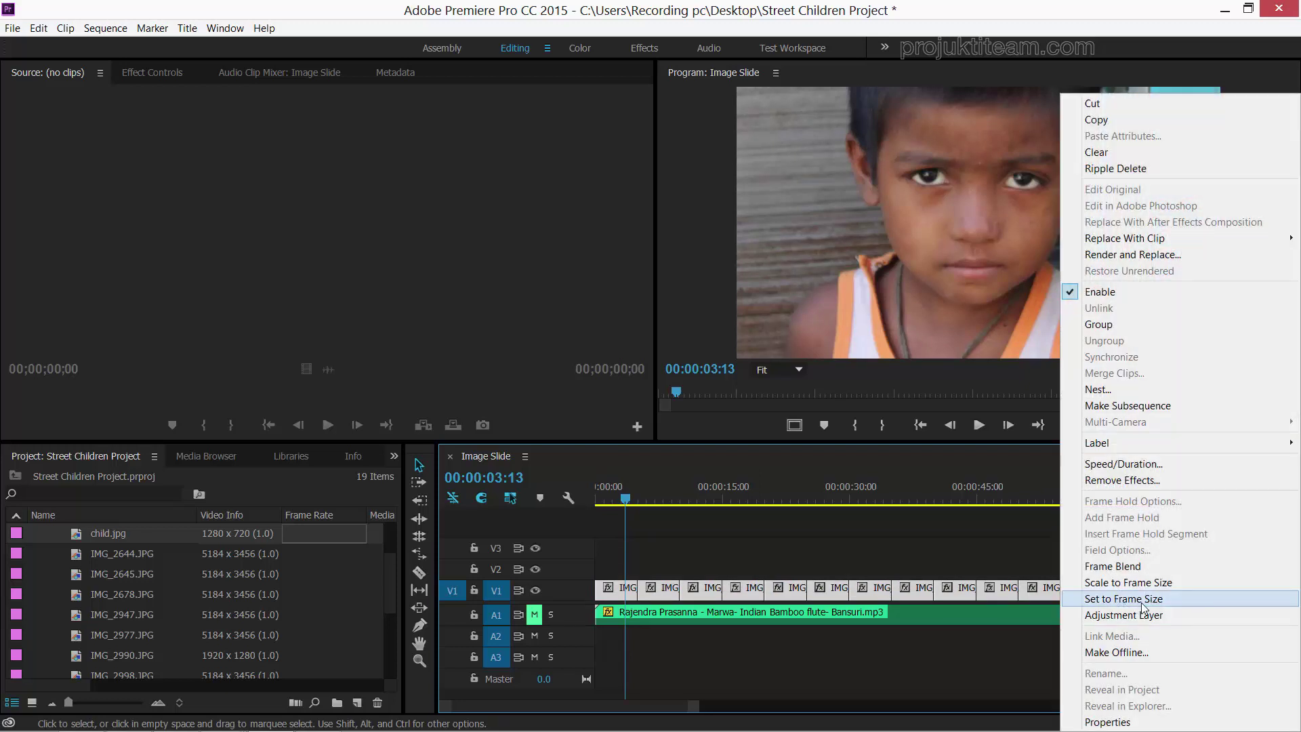
left_click(1142, 600)
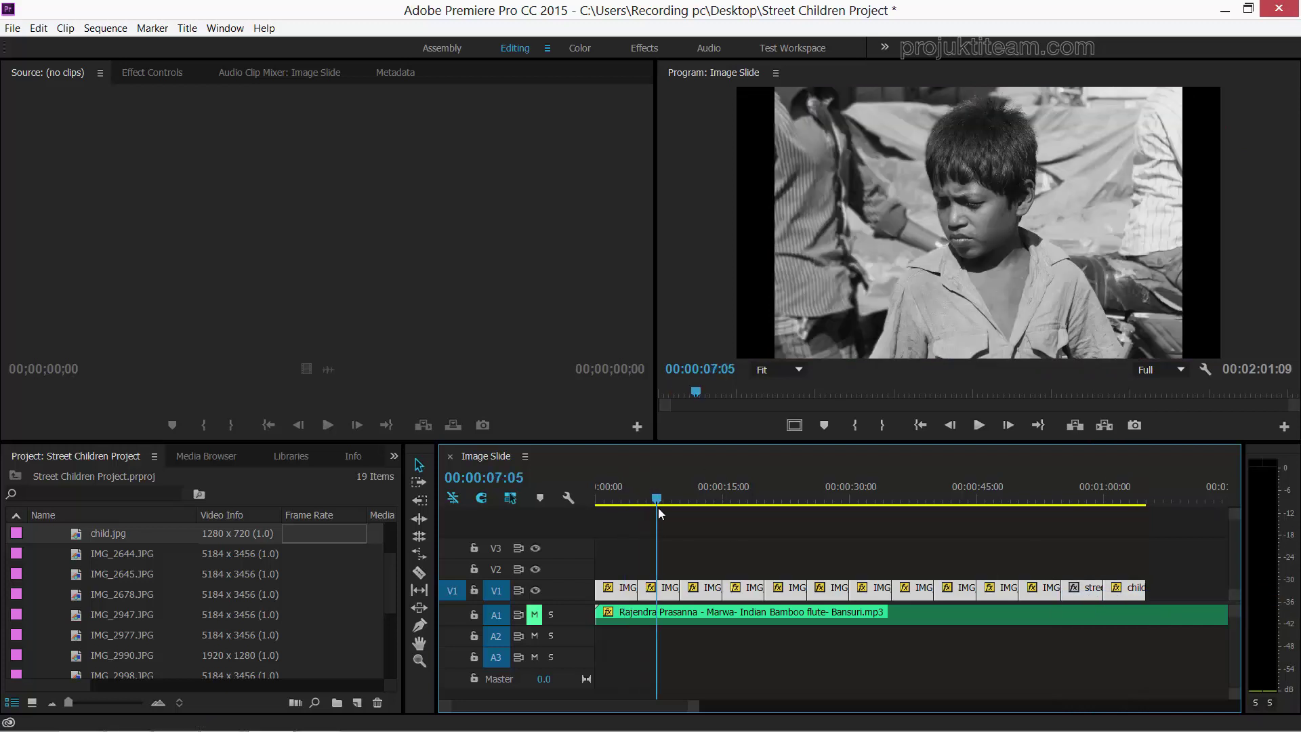
mouse_move(627, 503)
left_mouse_down()
mouse_move(816, 534)
mouse_move(617, 548)
left_mouse_up()
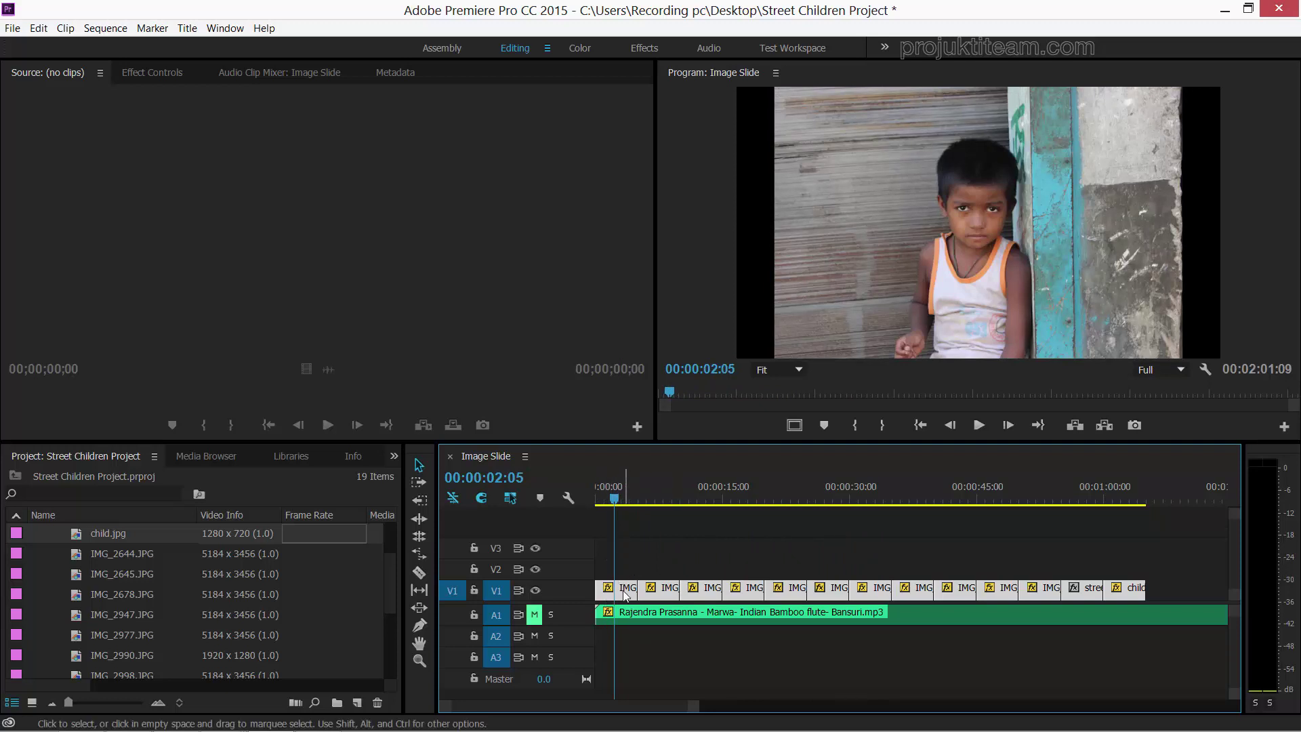
- Bring up the Effect Controls panel, then deselect the photo clips
left_click(116, 72)
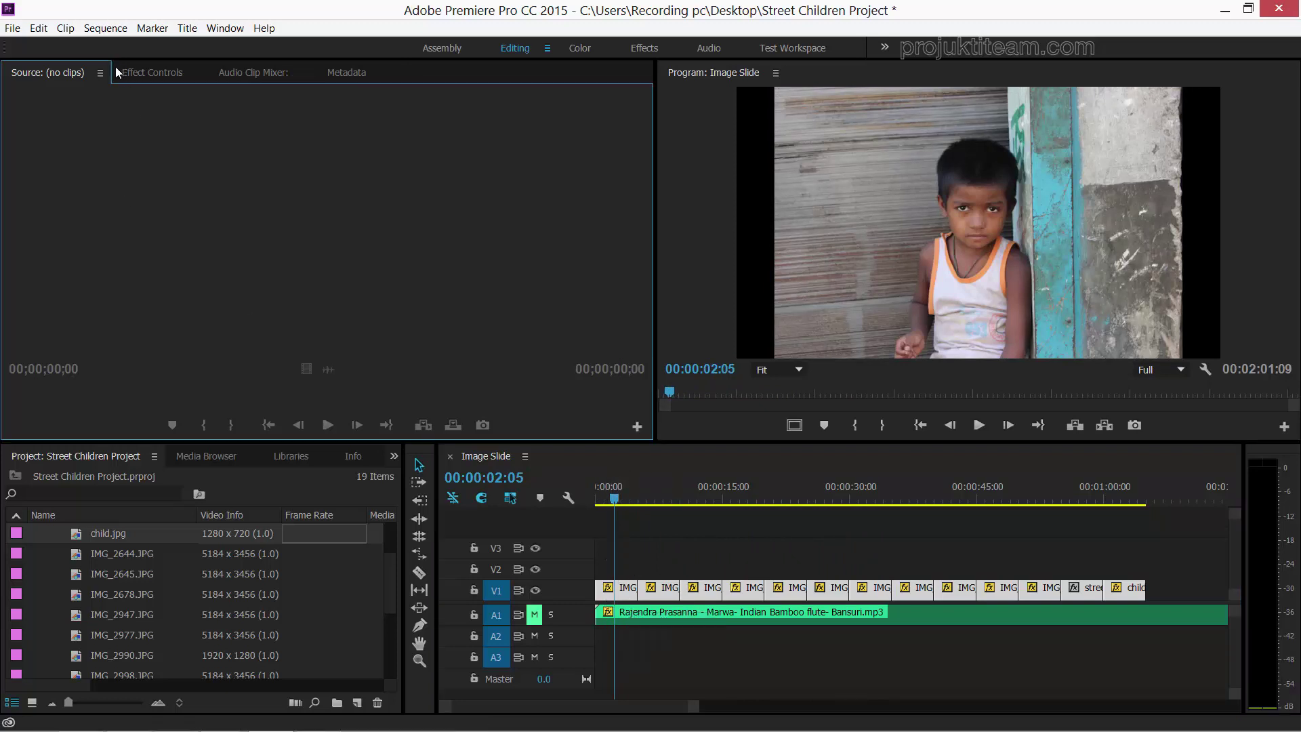
left_click(152, 73)
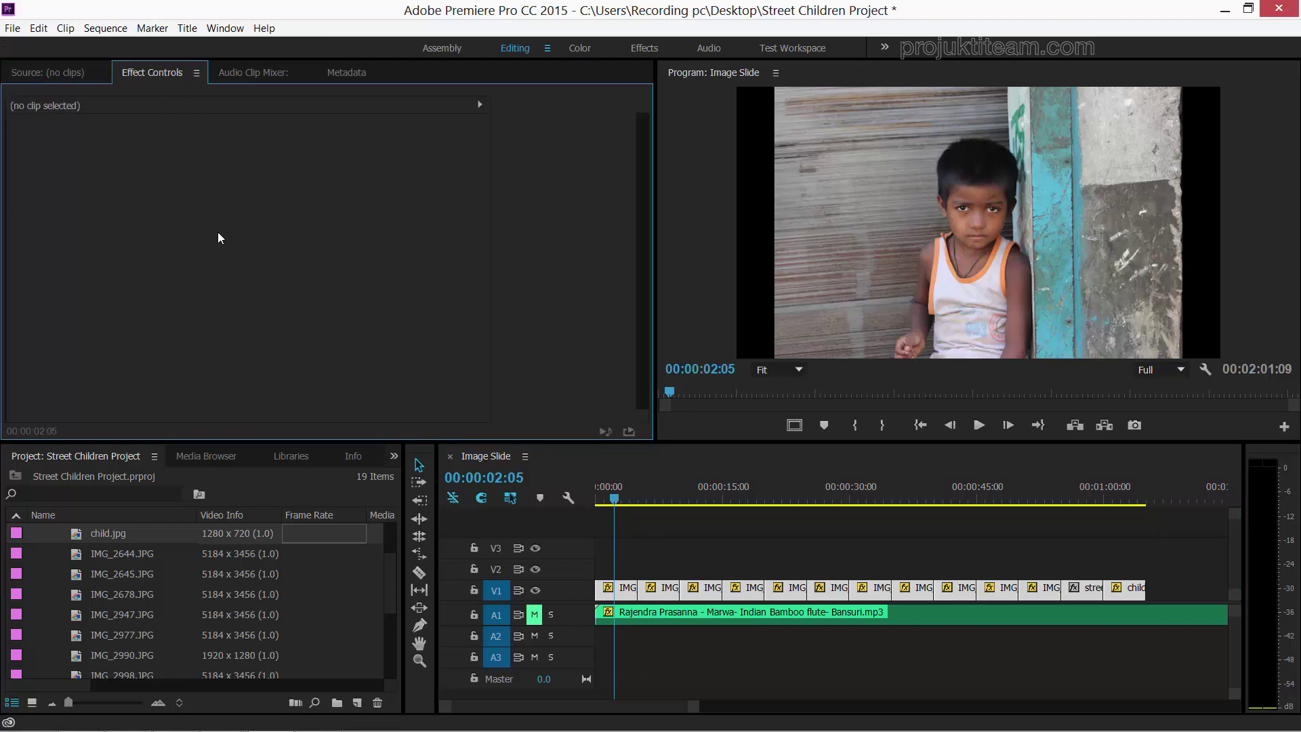
left_click(622, 595)
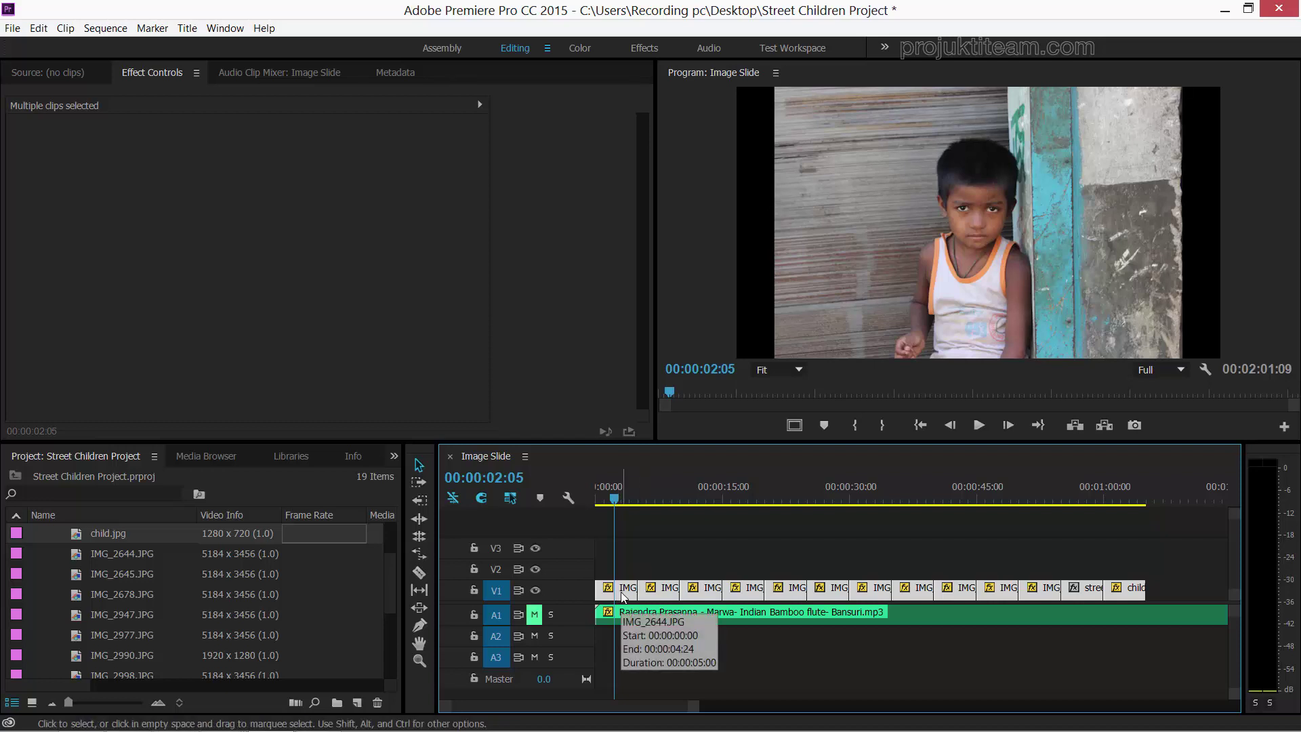
left_click(18, 80)
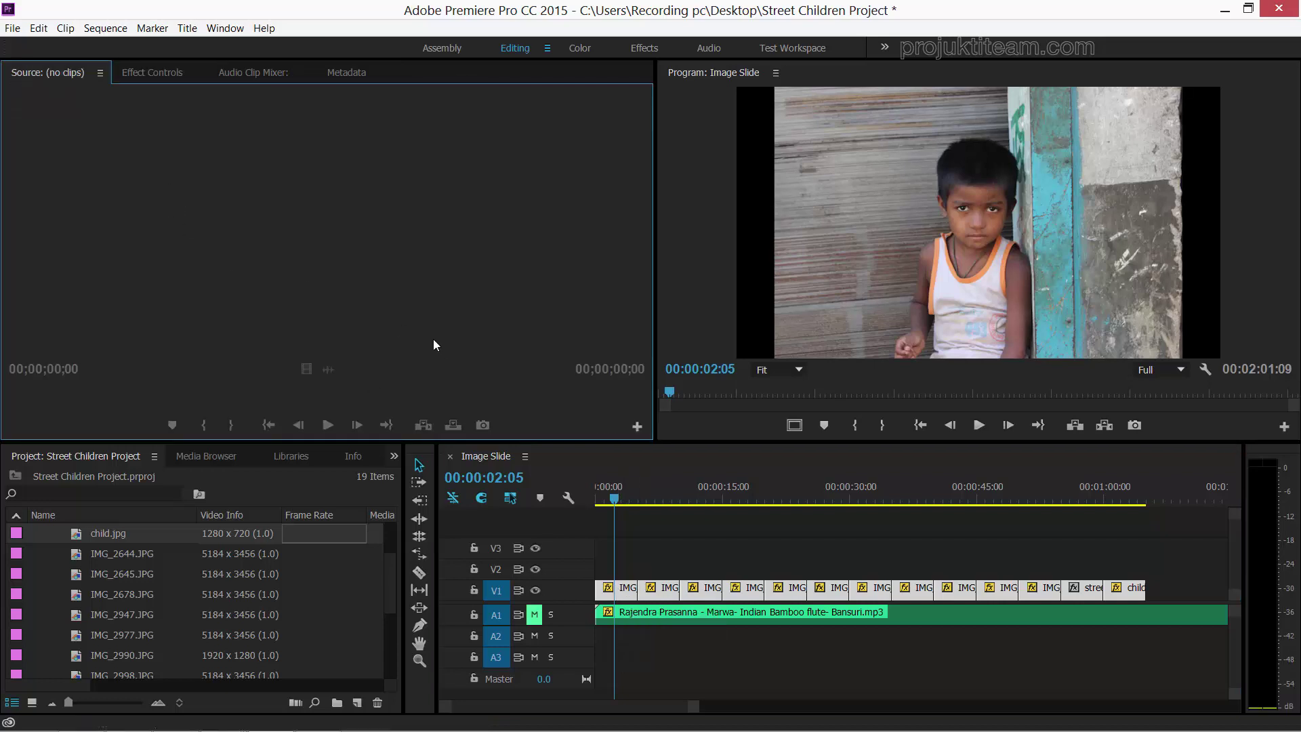
left_click(81, 269)
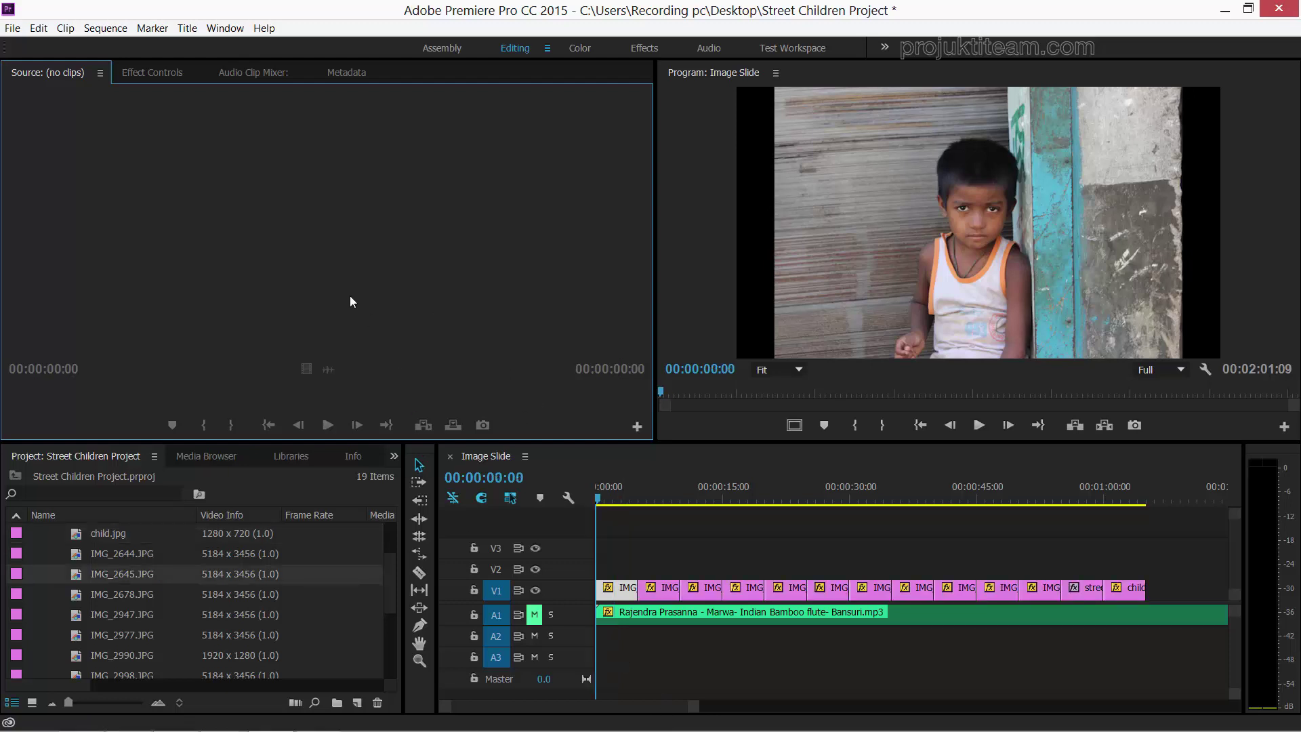
- Expand IMG_2644.JPG's Motion properties and move to the photo's first frame
left_click(600, 499)
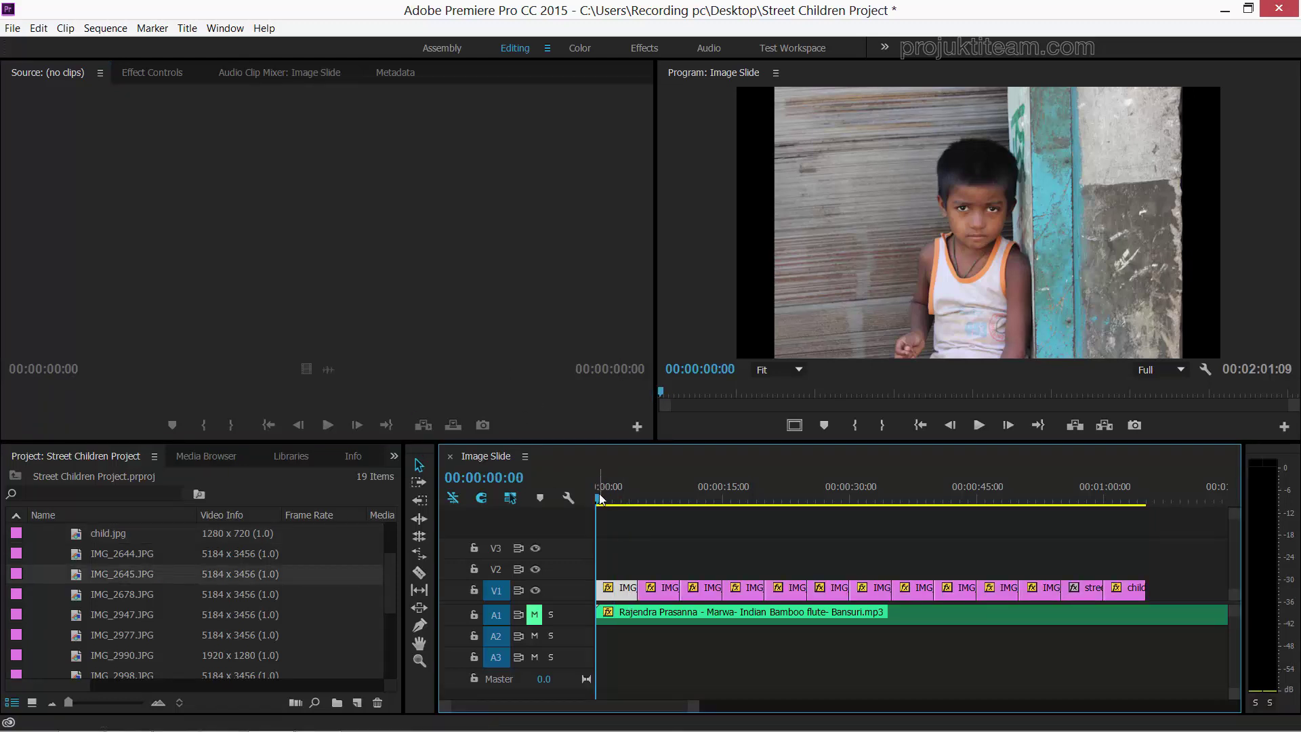
left_click_drag(600, 499, 620, 500)
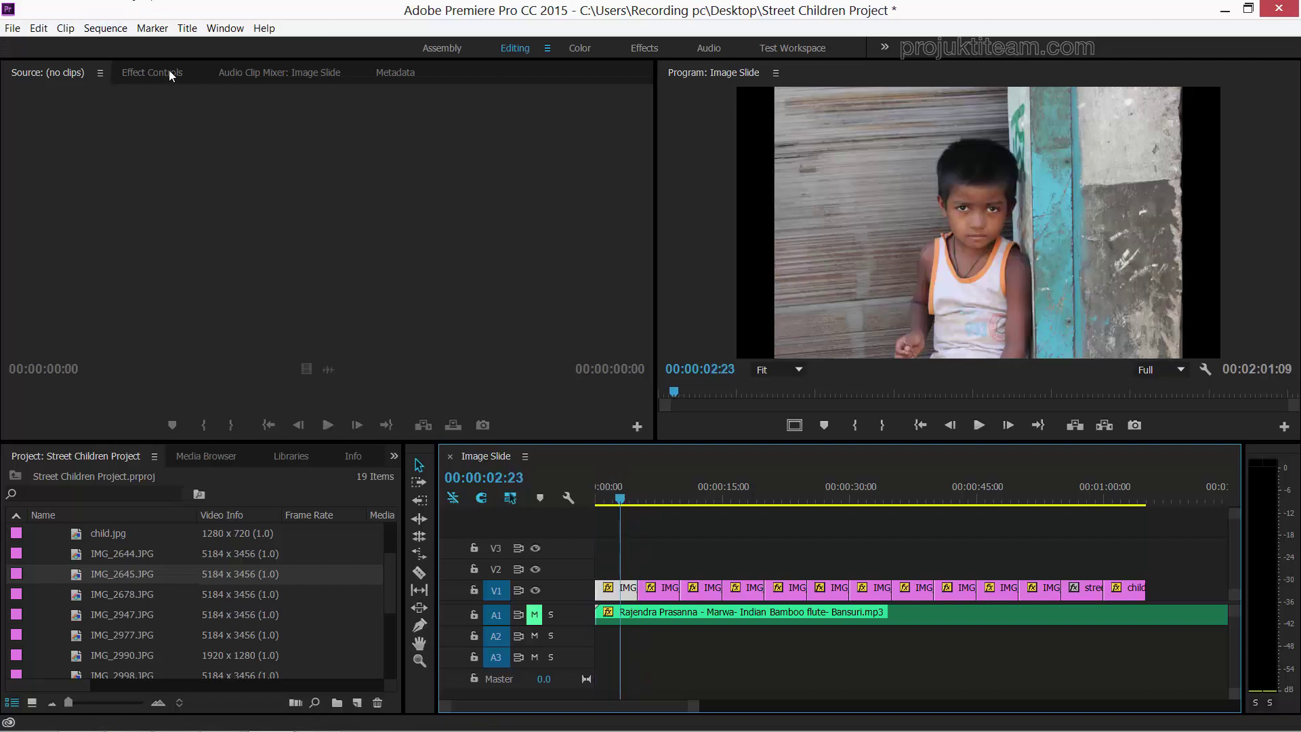
left_click(171, 74)
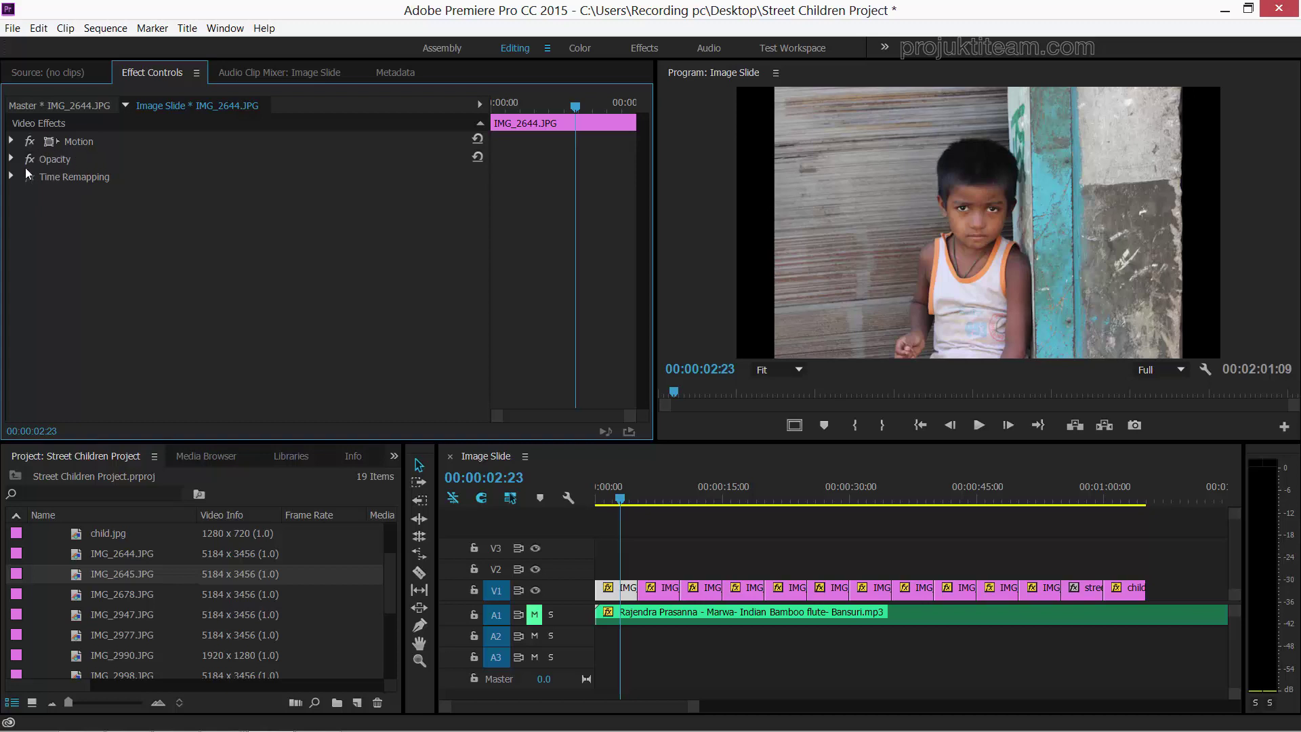
left_click(12, 141)
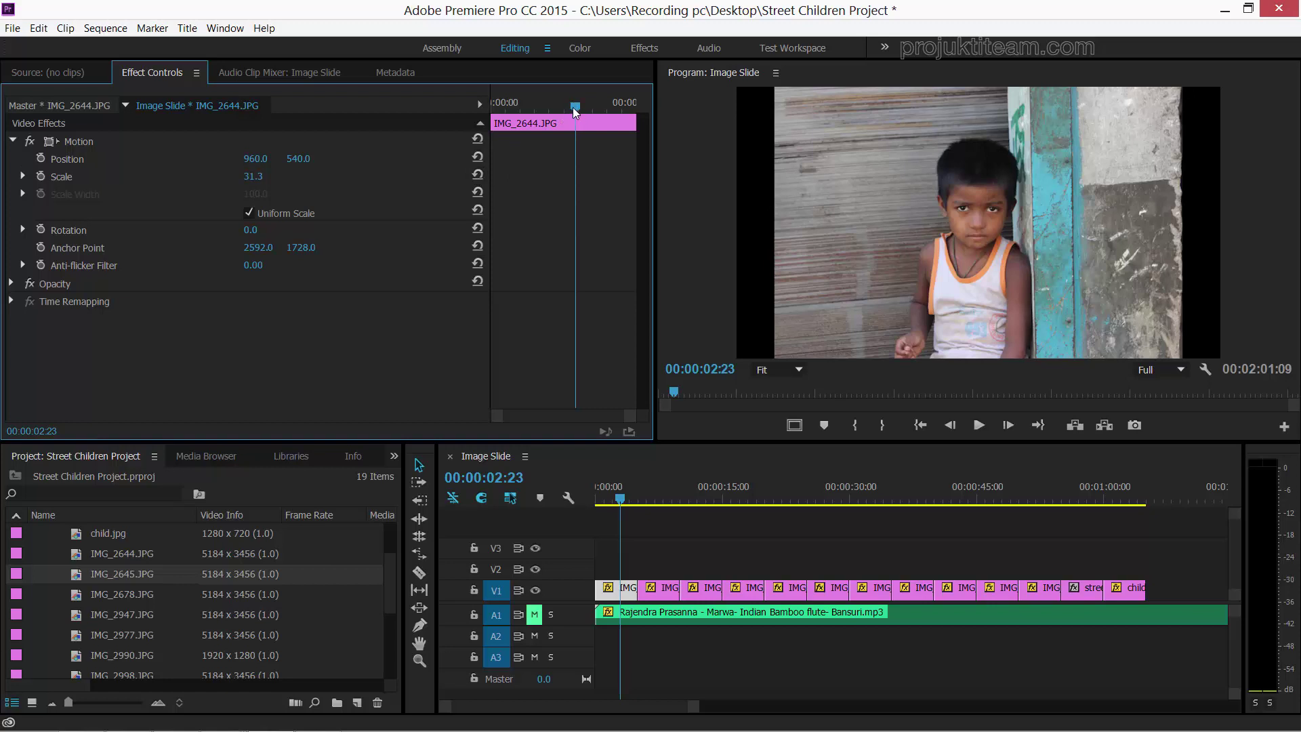
left_click_drag(575, 108, 507, 133)
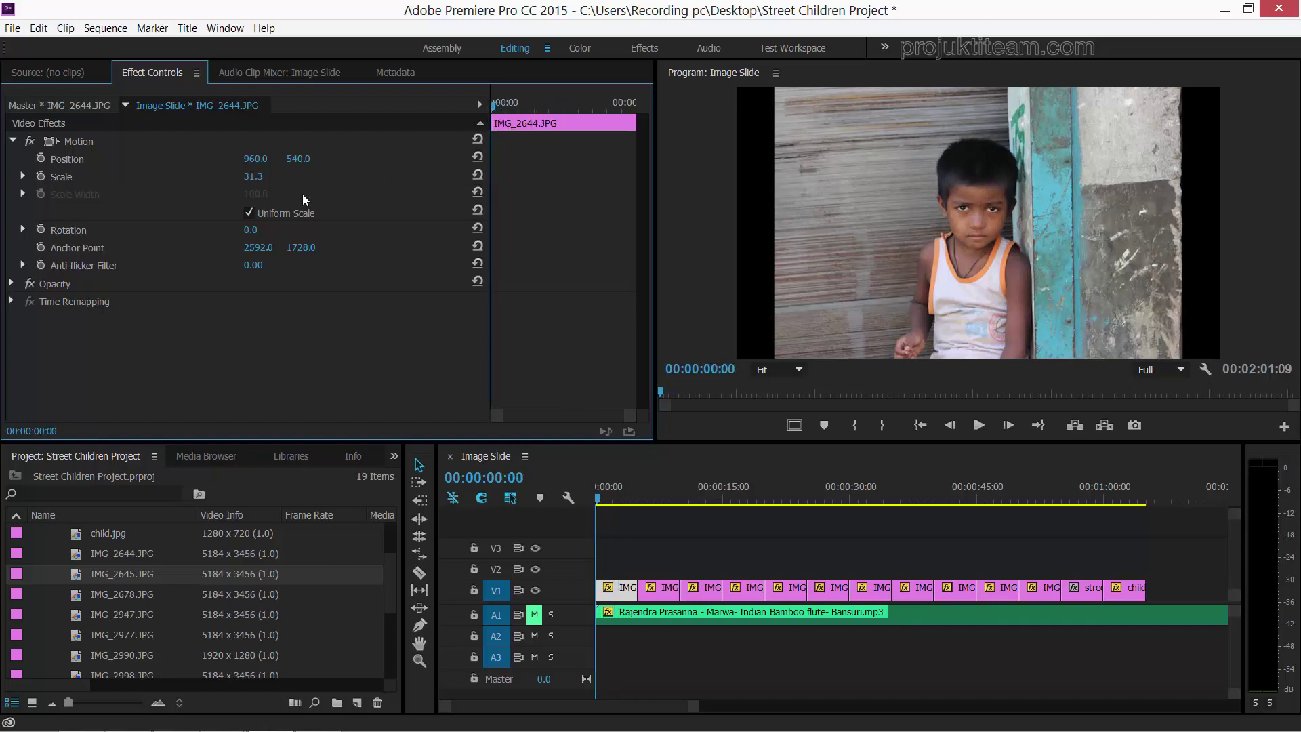
- Add Position and Scale keyframes at IMG_2644.JPG's start and end, then return to the first keyframe
left_click(41, 158)
left_click(41, 176)
mouse_move(493, 104)
left_mouse_down()
mouse_move(649, 127)
mouse_move(632, 129)
left_mouse_up()
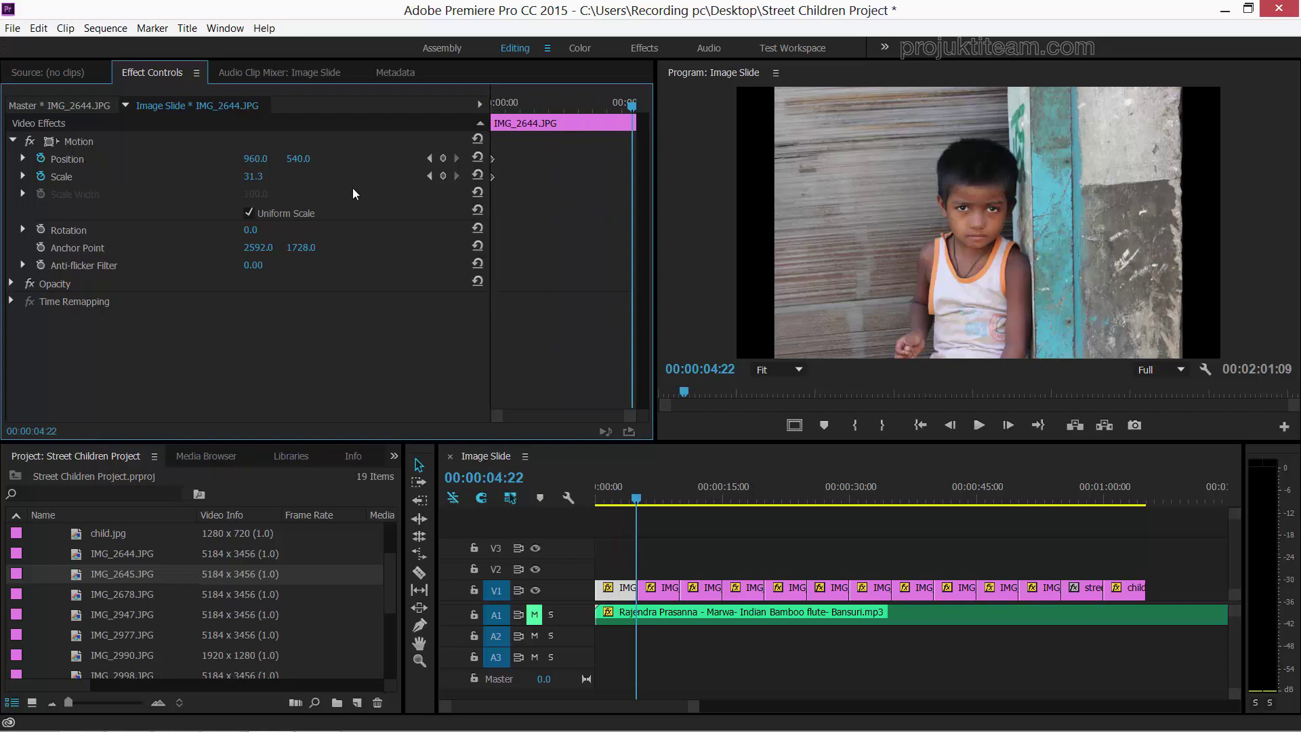
left_click(444, 159)
left_click(443, 176)
left_click(428, 160)
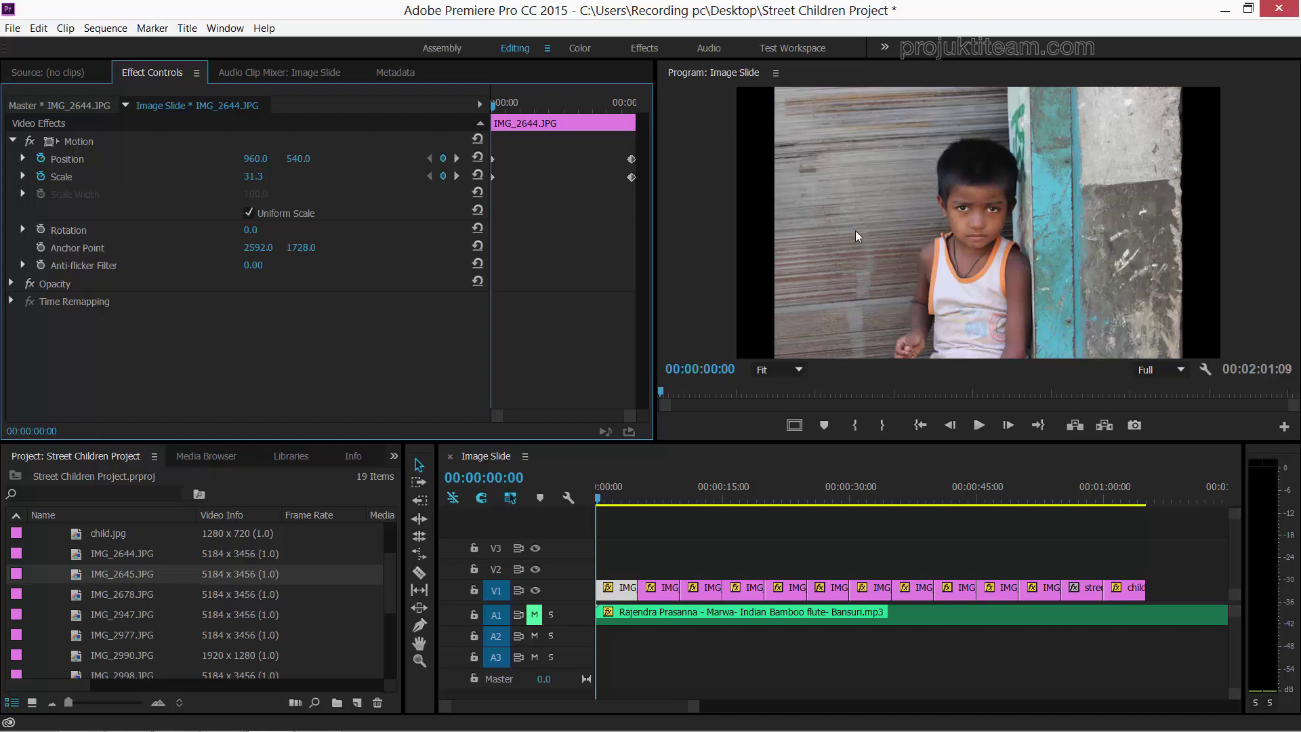
- Set the opening Scale keyframe to 37.3, then nudge it slightly higher
left_click(253, 176)
type("37.3")
key("Return")
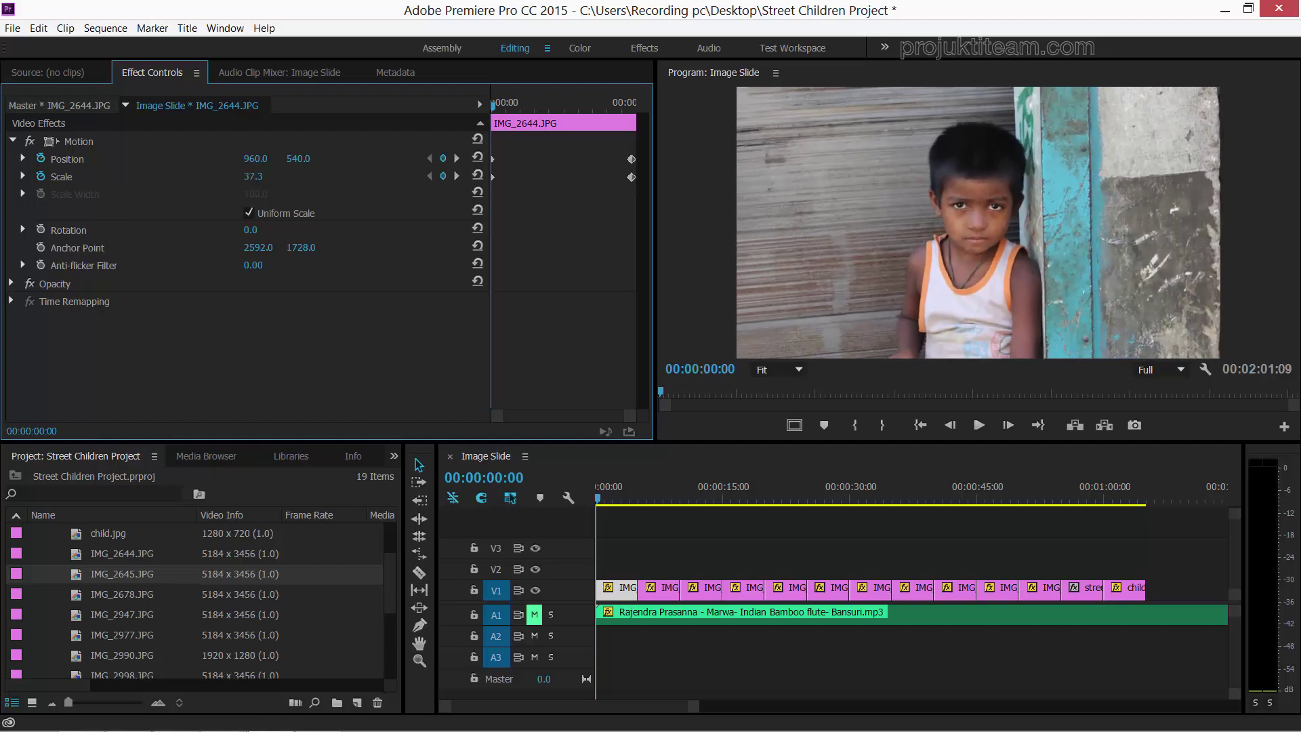
left_click_drag(253, 177, 260, 176)
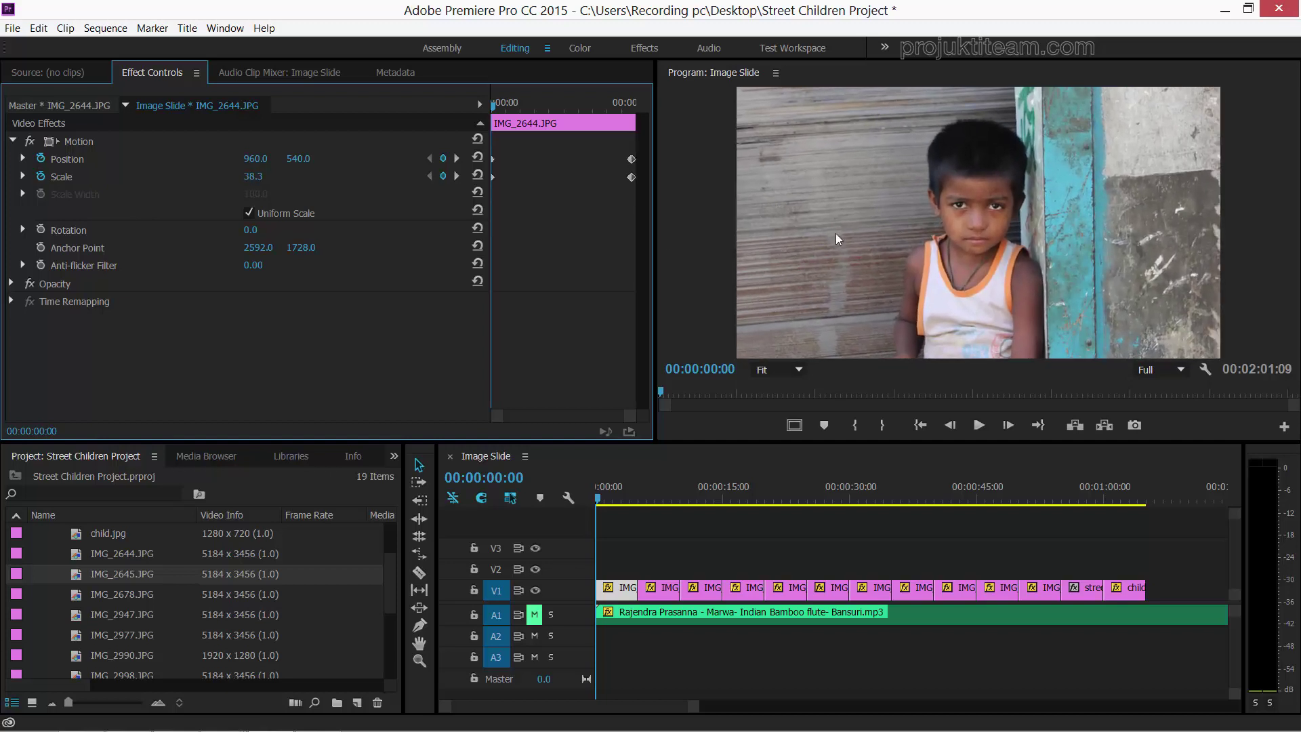
- Set the Program monitor to 25% and resize the photo by its handles to Scale 41.4
double_click(870, 216)
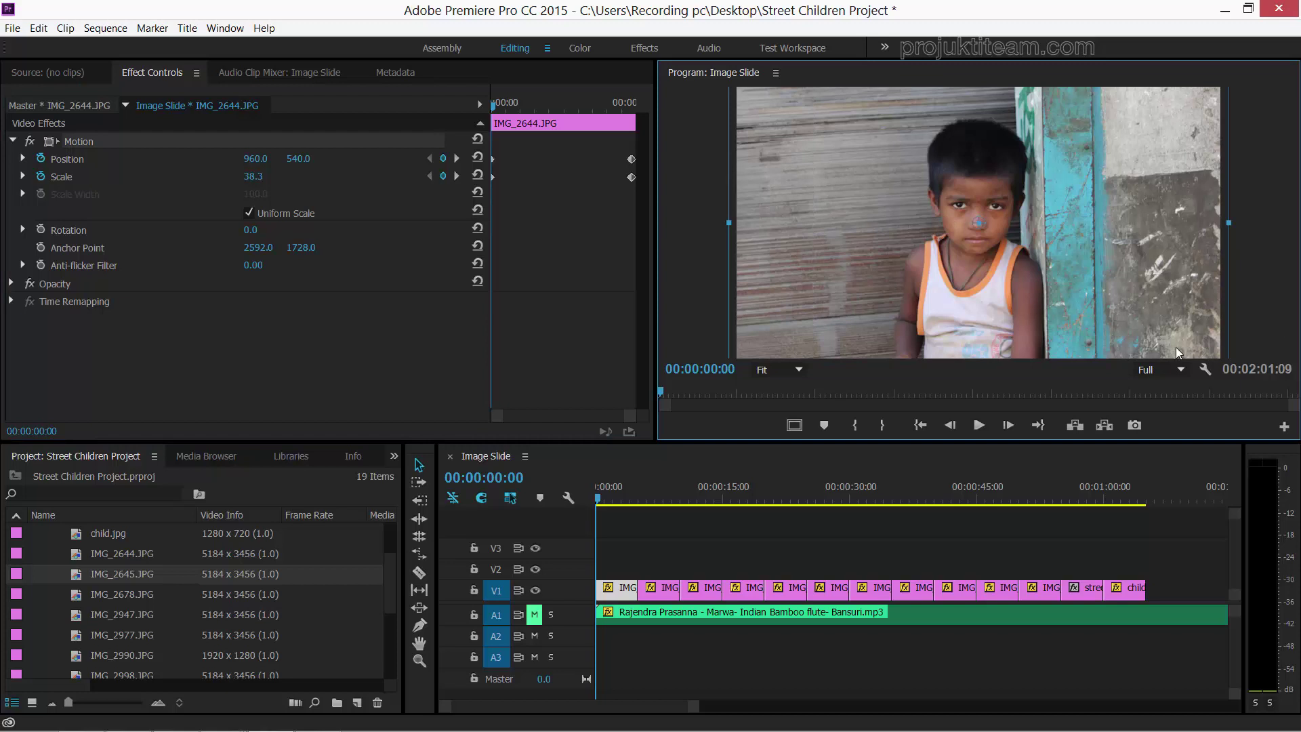
left_click(795, 367)
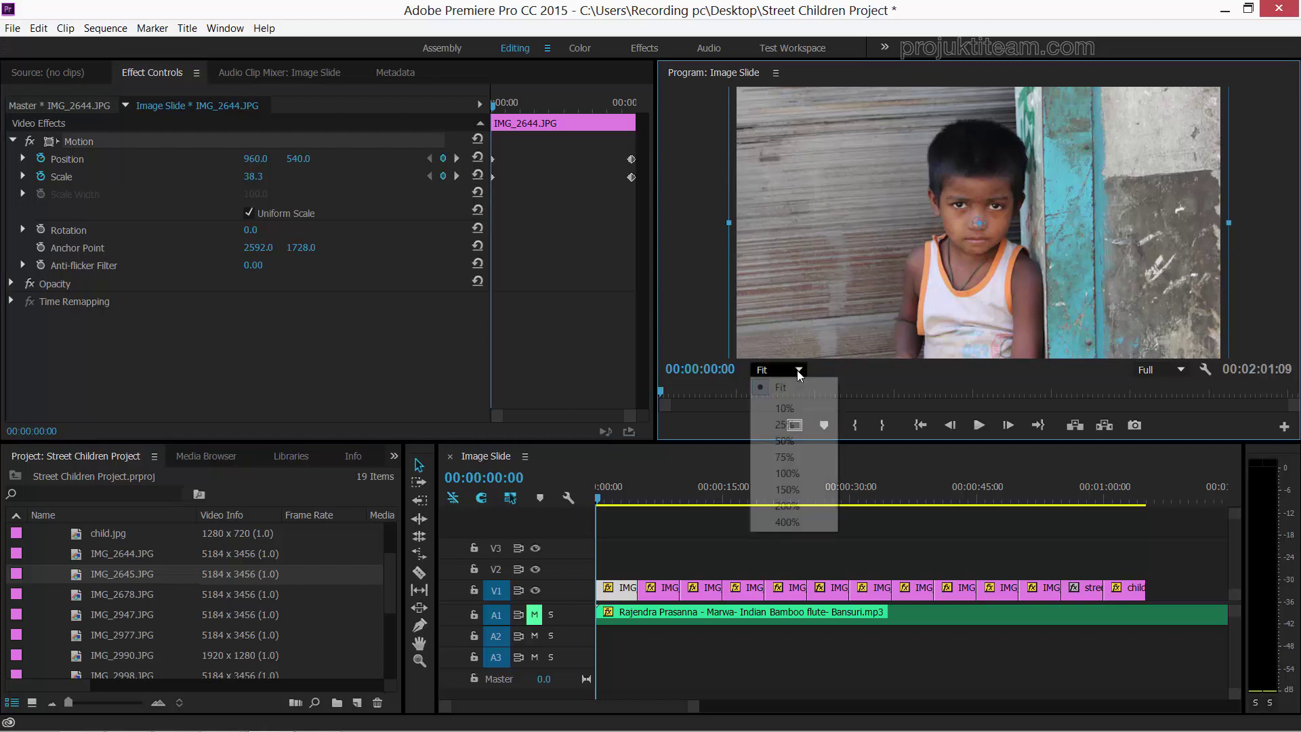
left_click(784, 457)
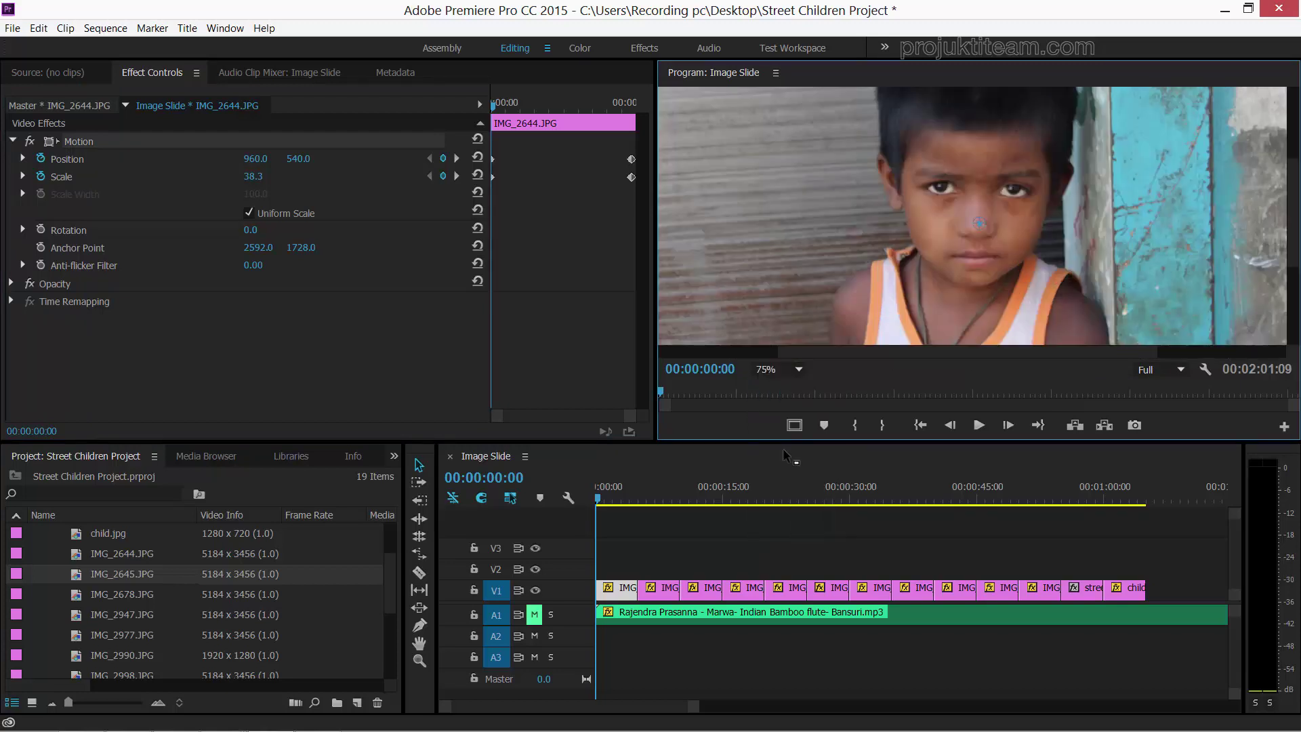
left_click(802, 368)
left_click(797, 404)
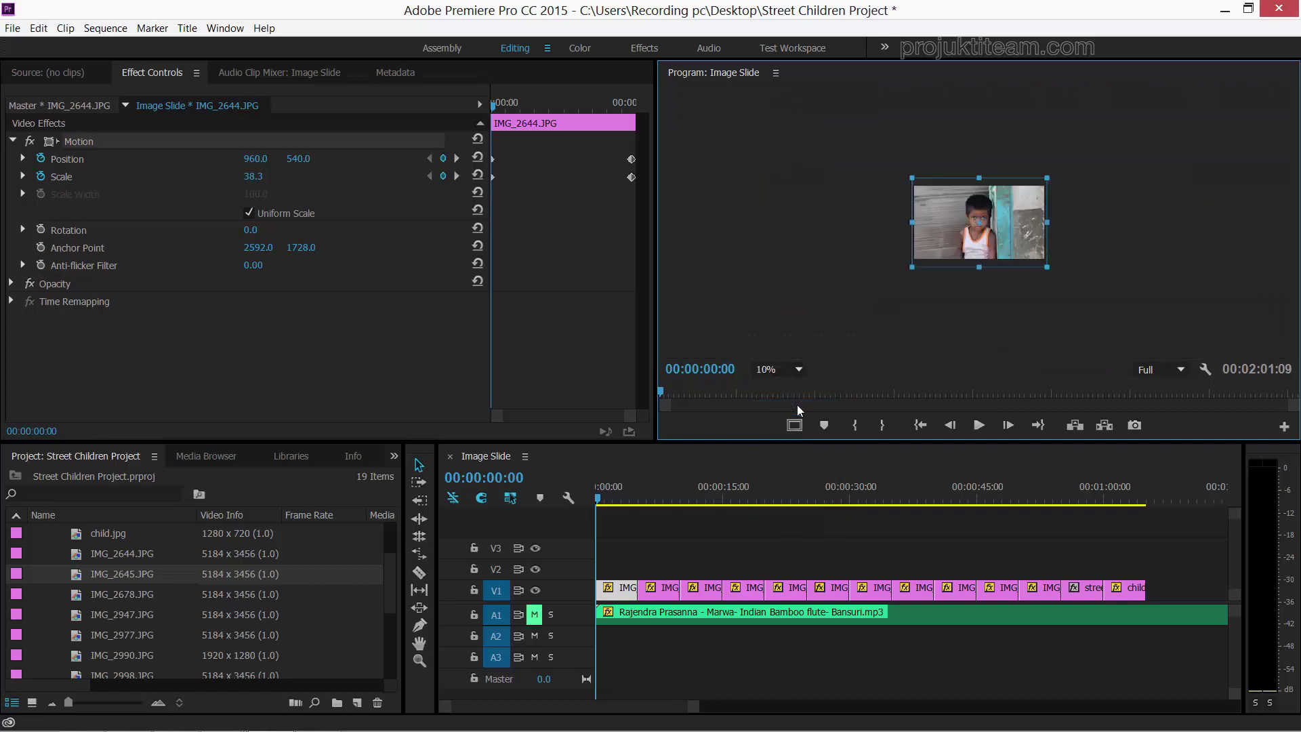
left_click(794, 369)
left_click(795, 422)
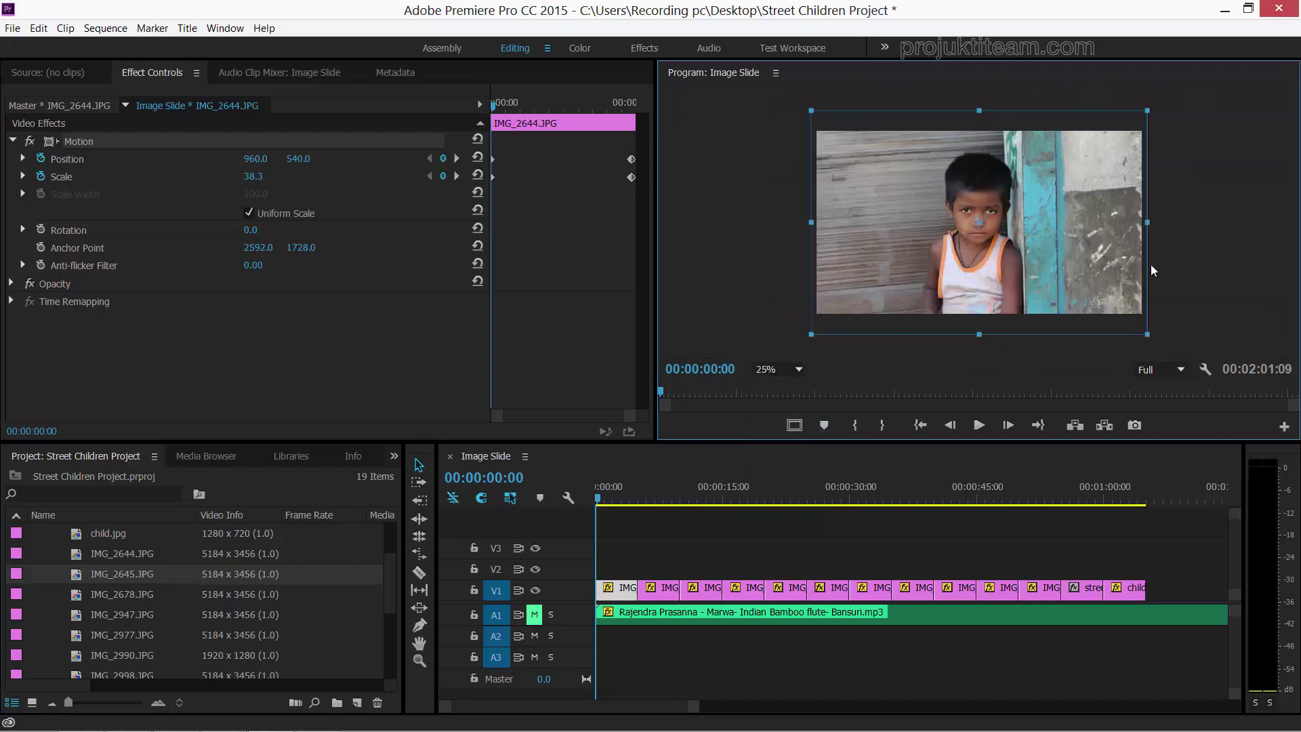
left_click_drag(1146, 333, 1154, 333)
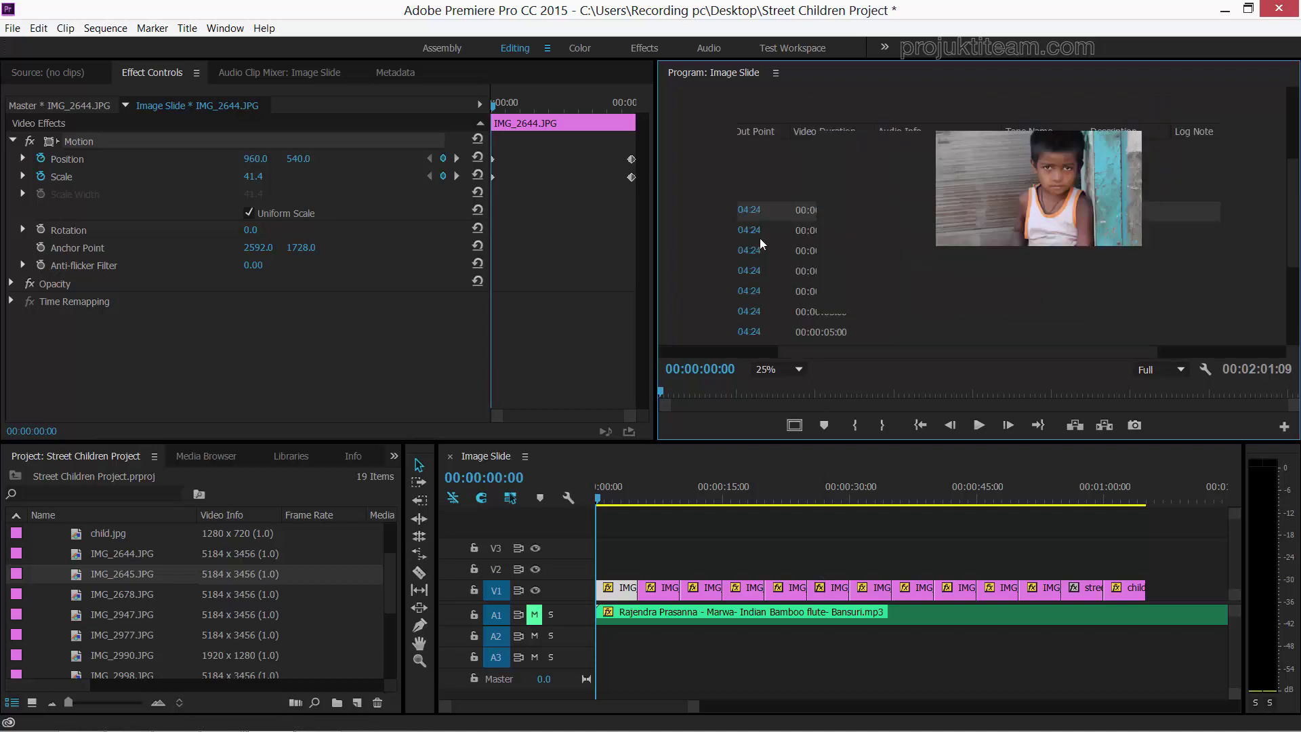
left_click(760, 244)
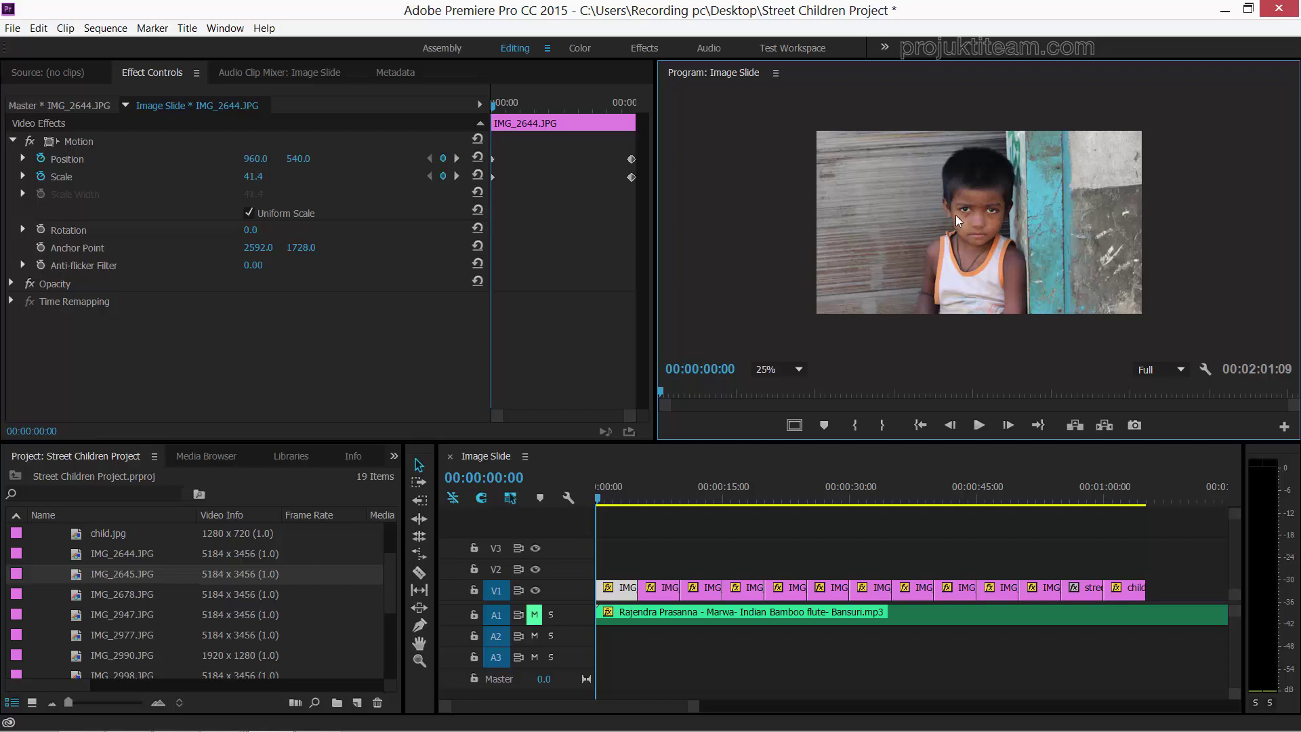
- Reframe the opening keyframe on the boy at Scale 43.5, Position 1125, 735
double_click(912, 215)
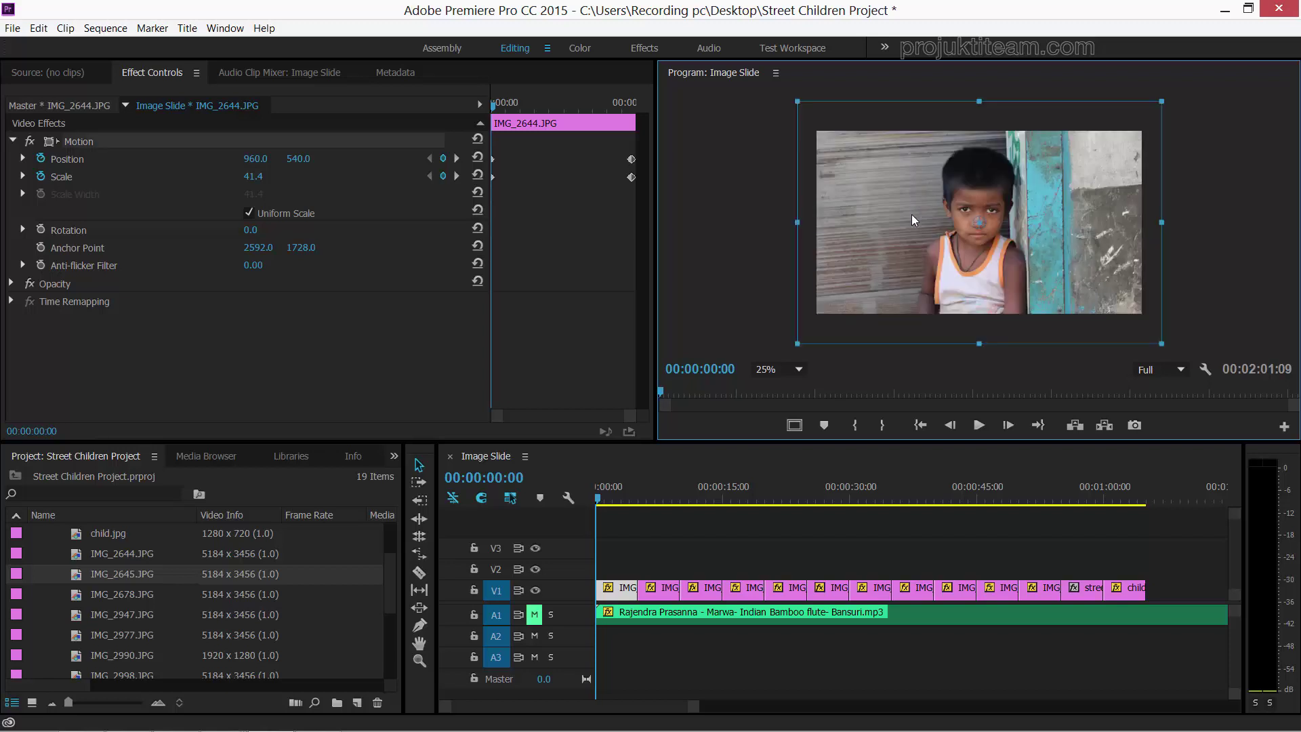
mouse_move(912, 209)
left_mouse_down()
mouse_move(871, 190)
mouse_move(929, 237)
left_mouse_up()
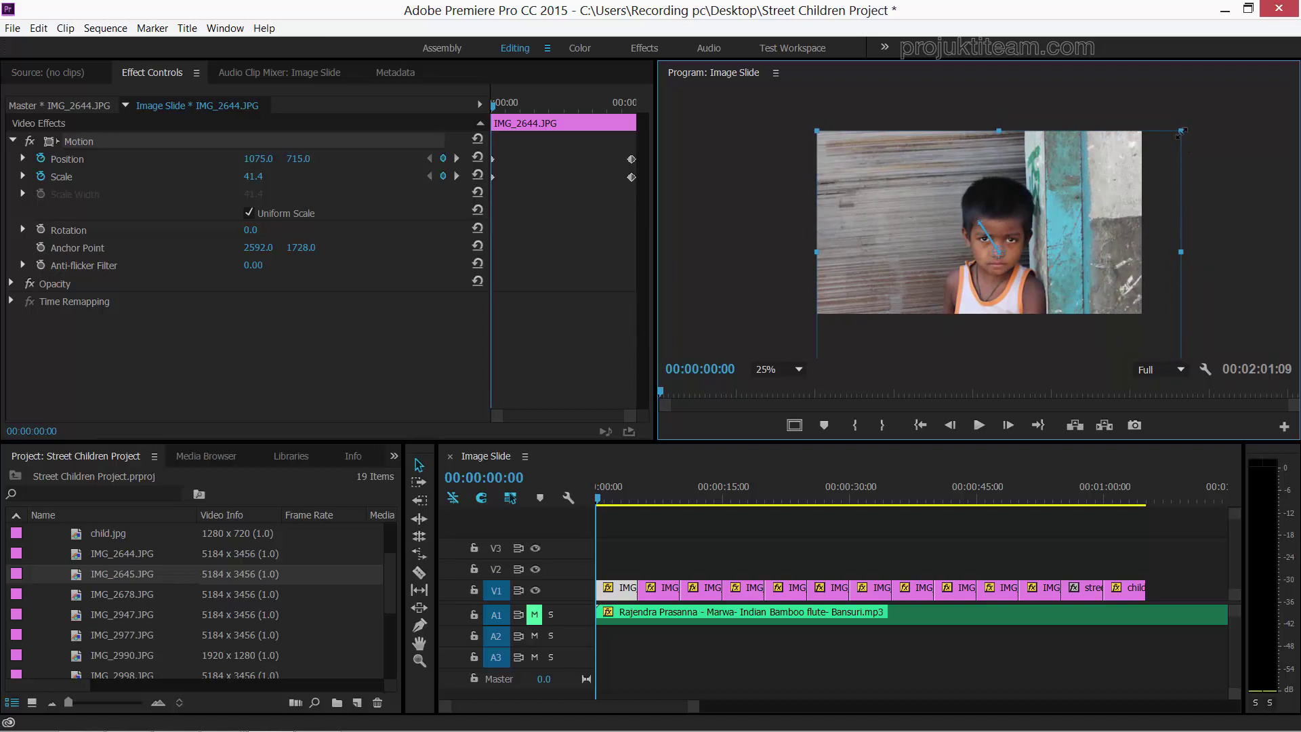
left_click_drag(1181, 131, 1189, 125)
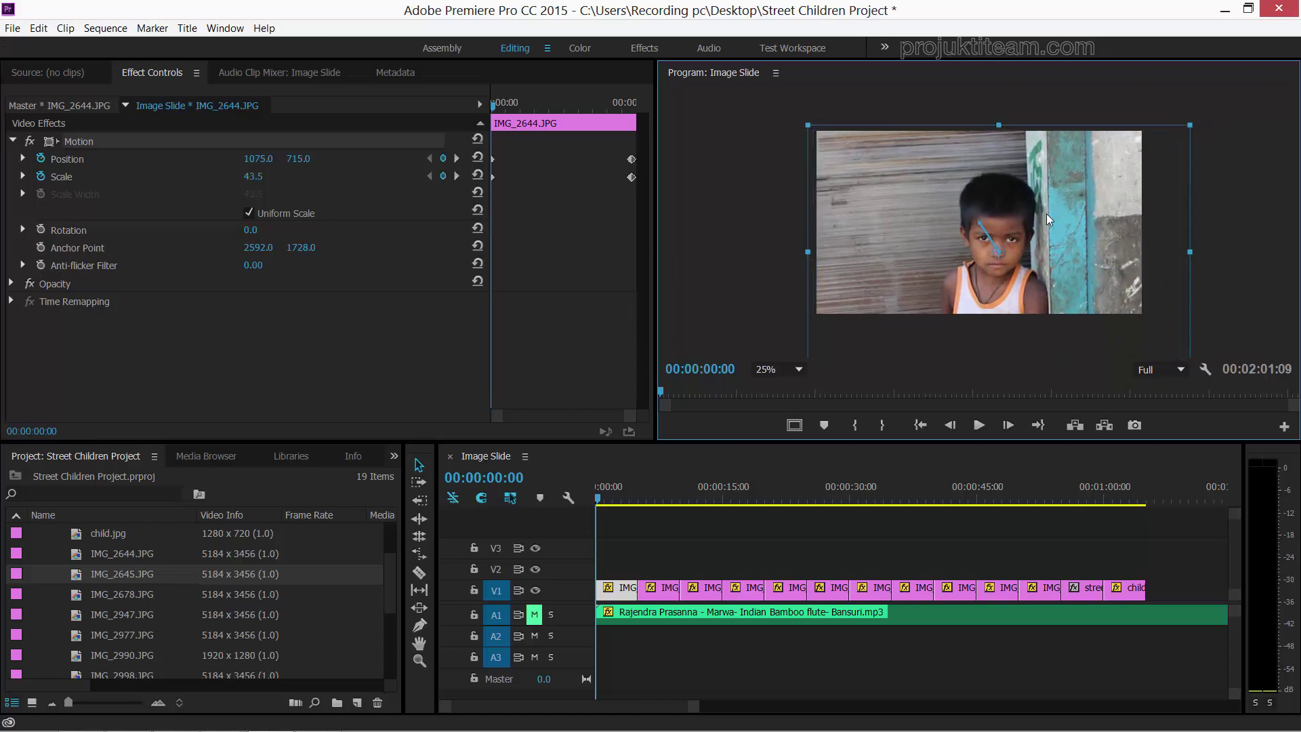
left_click_drag(1047, 215, 1055, 217)
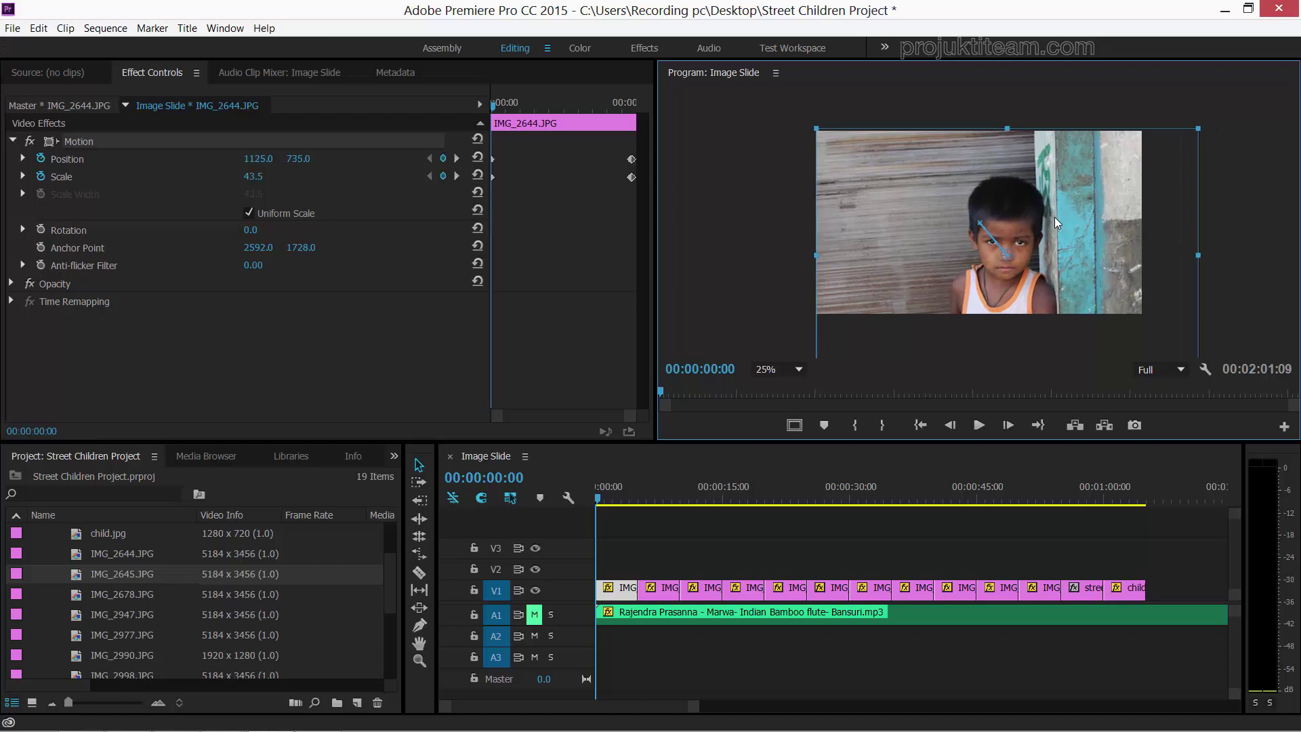
left_click(456, 158)
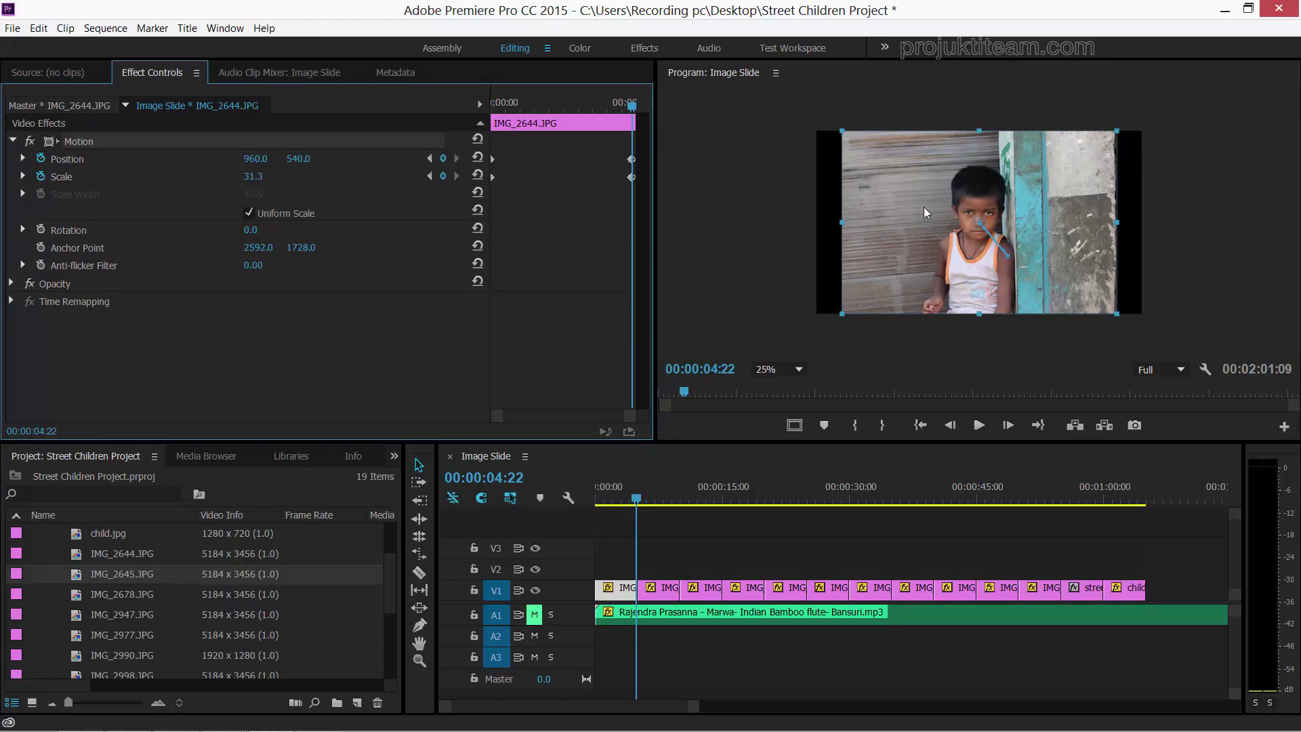
- Set the ending keyframe to Scale 47.5 at Position 725, 460, then return to the sequence start
left_click_drag(842, 132, 794, 100)
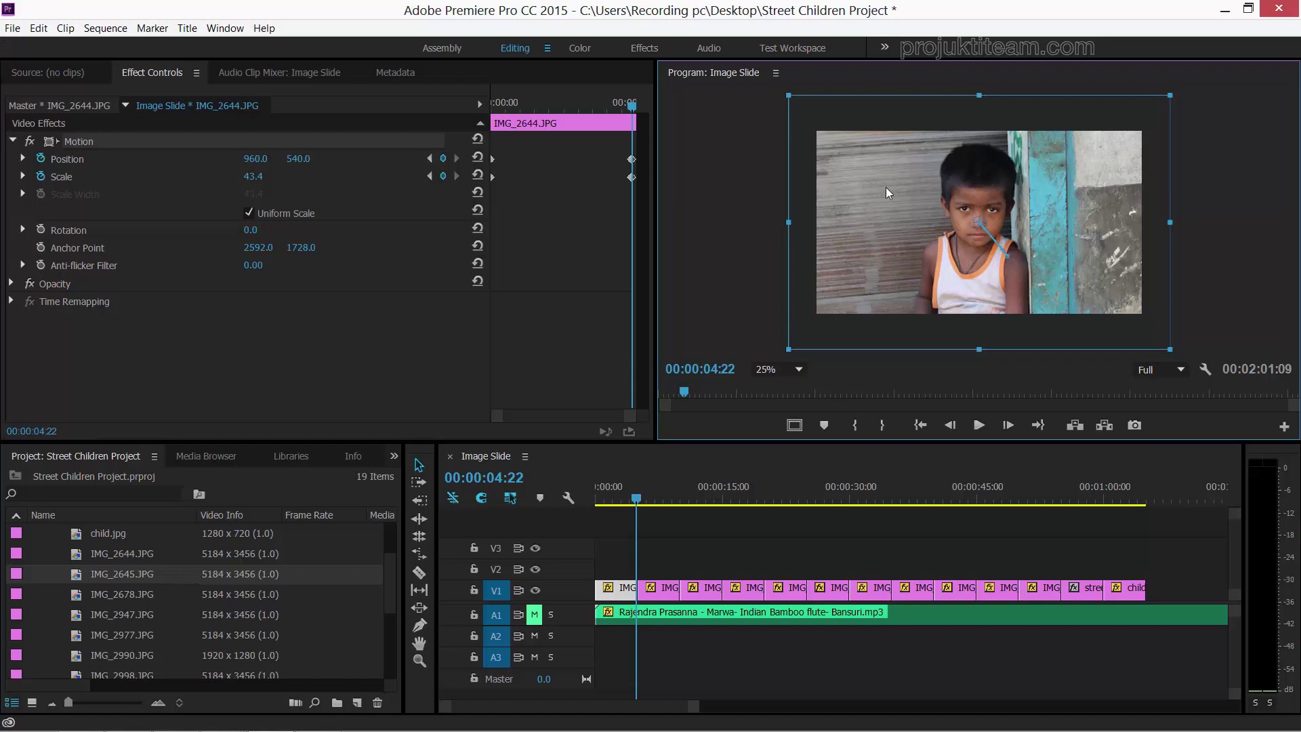
mouse_move(885, 188)
left_mouse_down()
mouse_move(892, 209)
mouse_move(918, 219)
mouse_move(848, 173)
left_mouse_up()
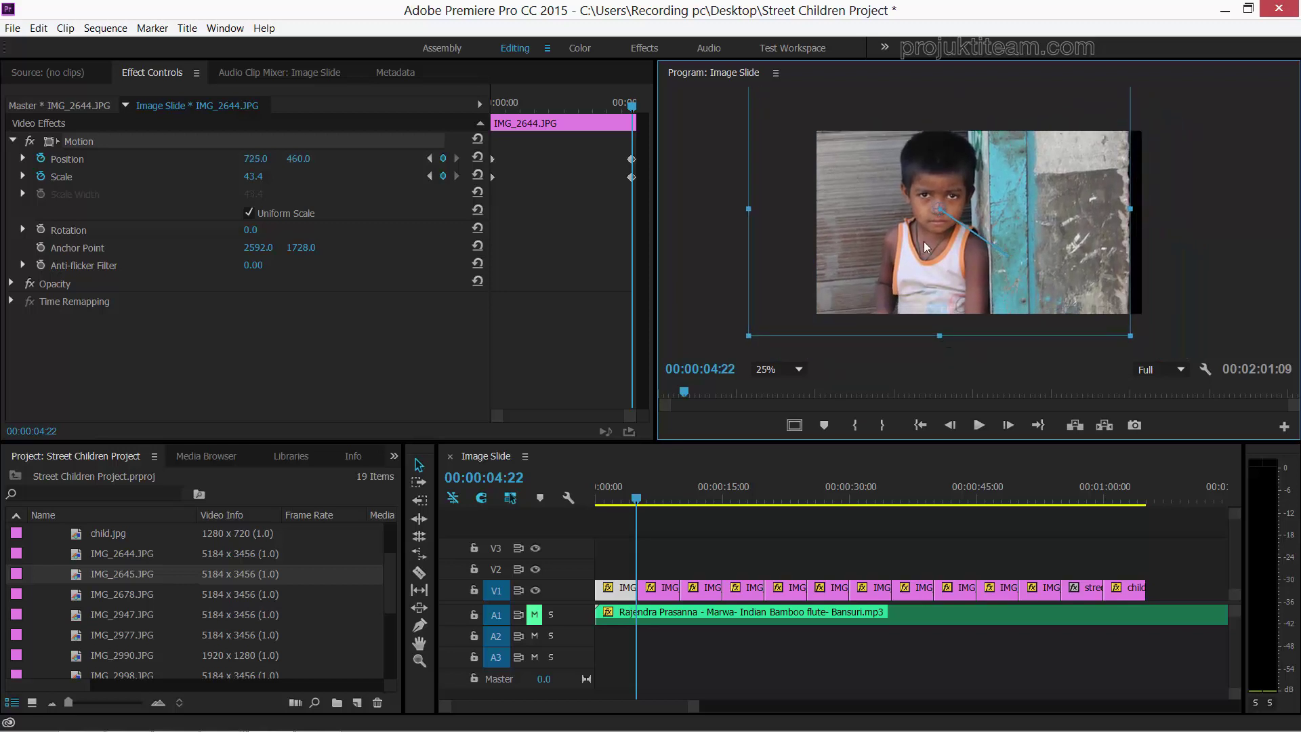
left_click_drag(1128, 333, 1147, 346)
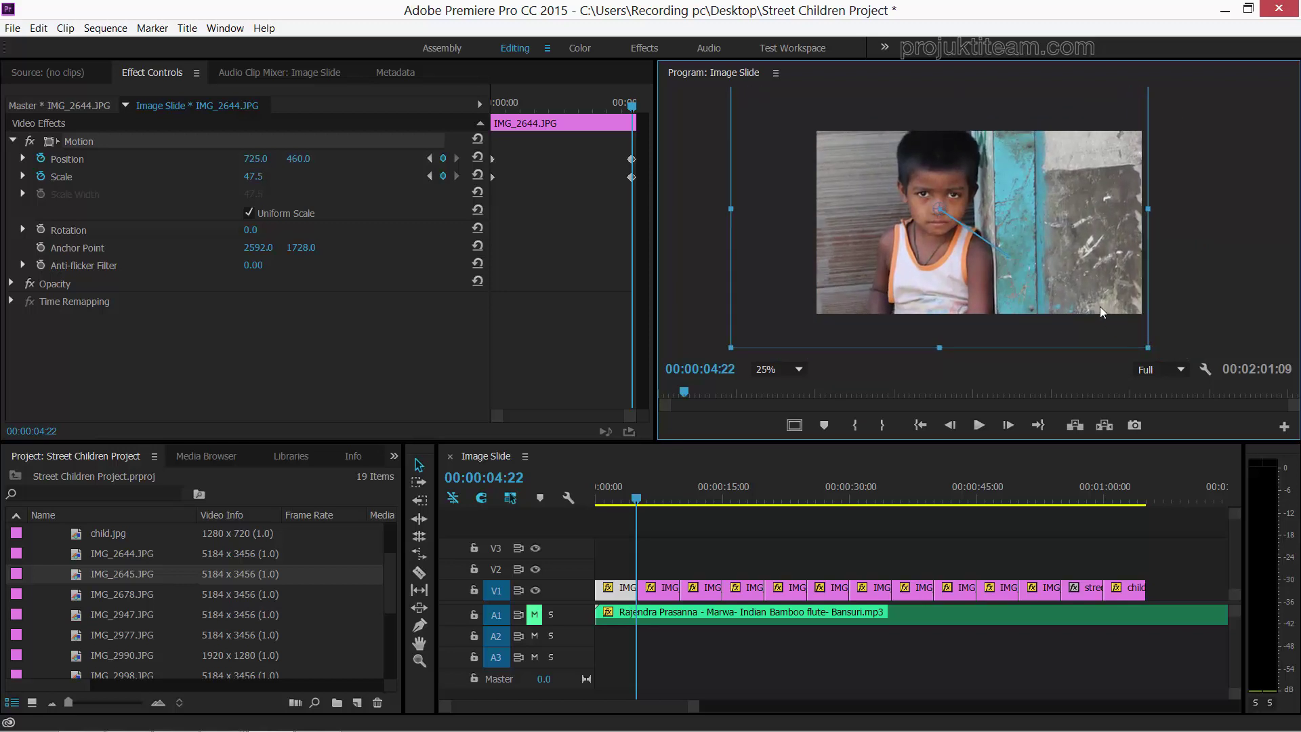
left_click_drag(636, 499, 596, 499)
left_click(704, 311)
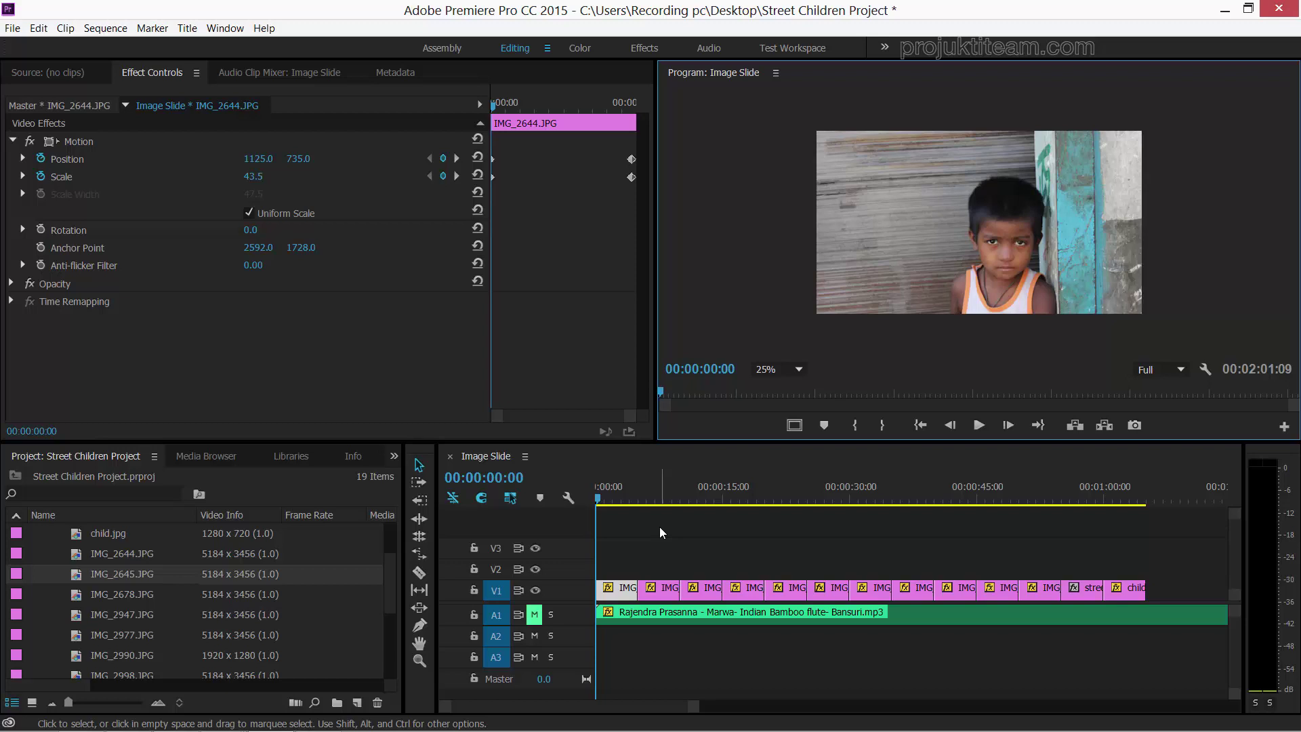
- Play the sequence from the start to preview IMG_2644.JPG's pan and zoom, stopping at 00:00:05:10
key("space")
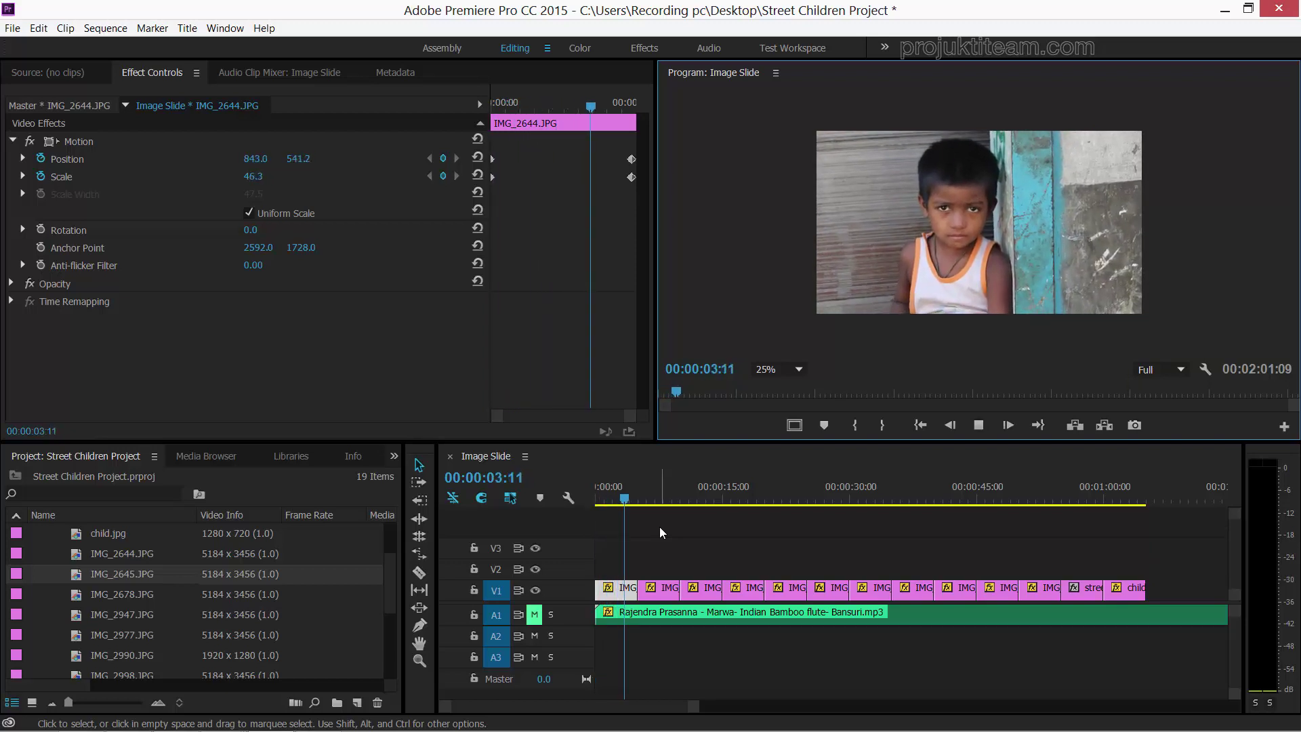
key("space")
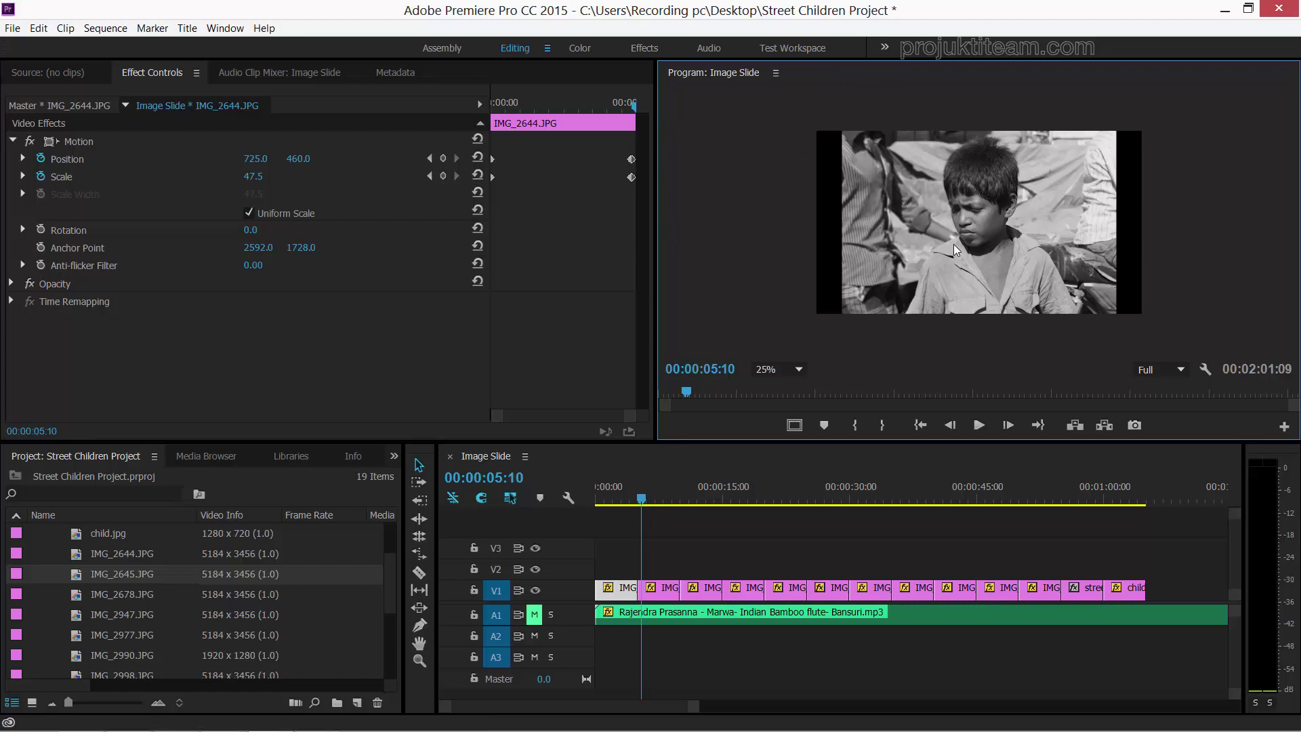
- Select IMG_2645.JPG at its start and shift it slightly left in the frame
left_click(913, 235)
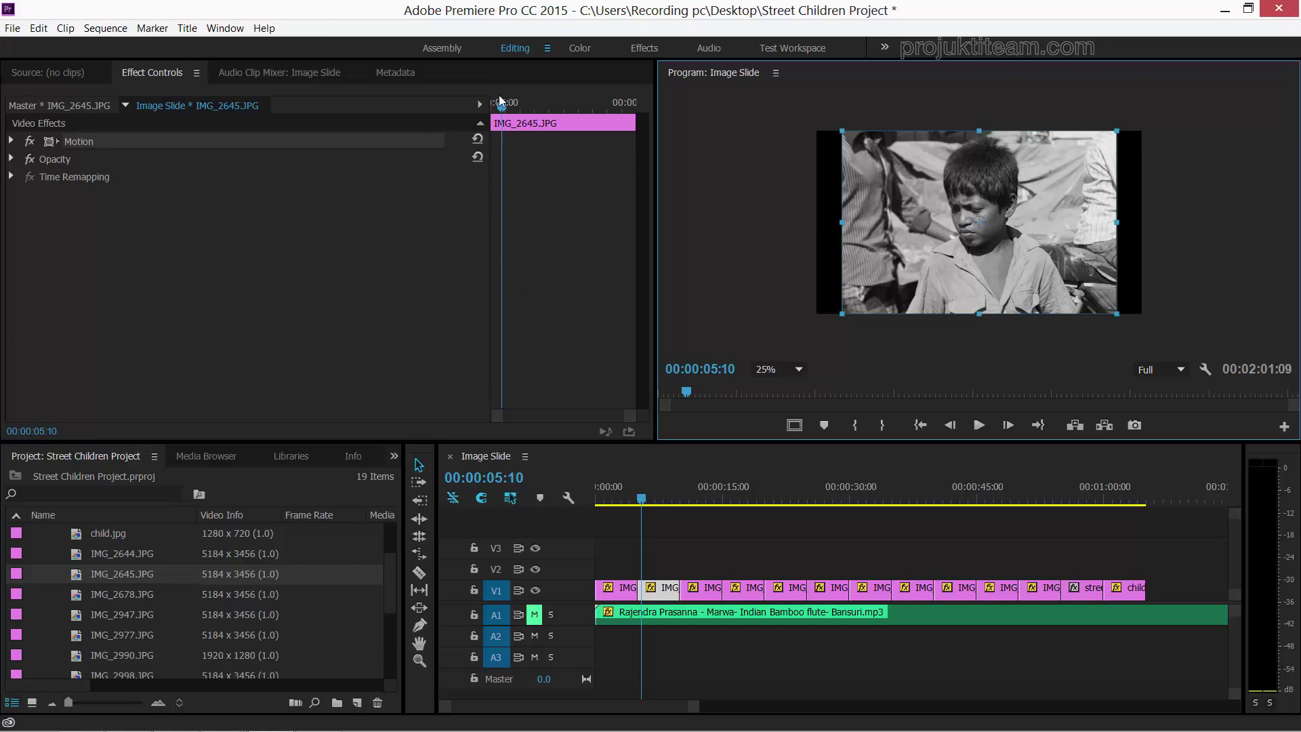
left_click_drag(502, 103, 493, 103)
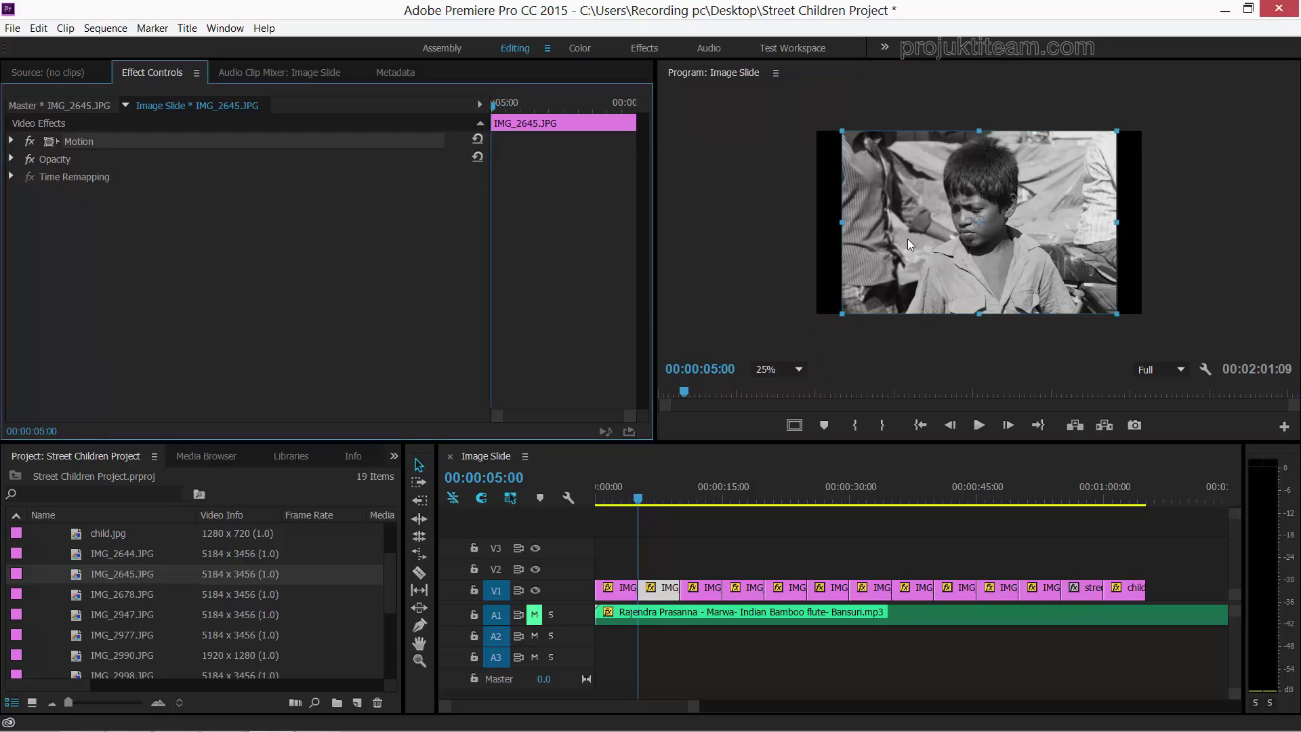
mouse_move(908, 238)
left_mouse_down()
mouse_move(855, 234)
mouse_move(873, 241)
left_mouse_up()
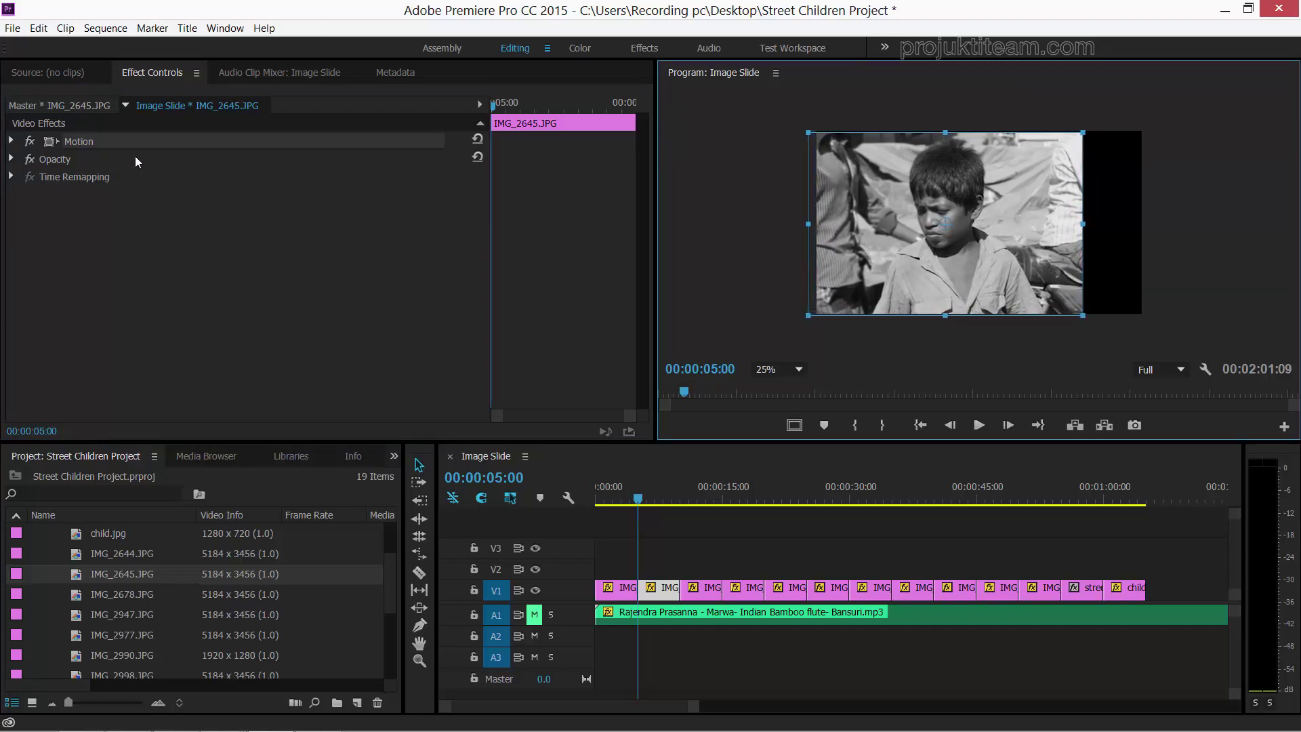
- Start Position and Scale keyframes at the clip start and add a Position keyframe near its end
left_click(12, 141)
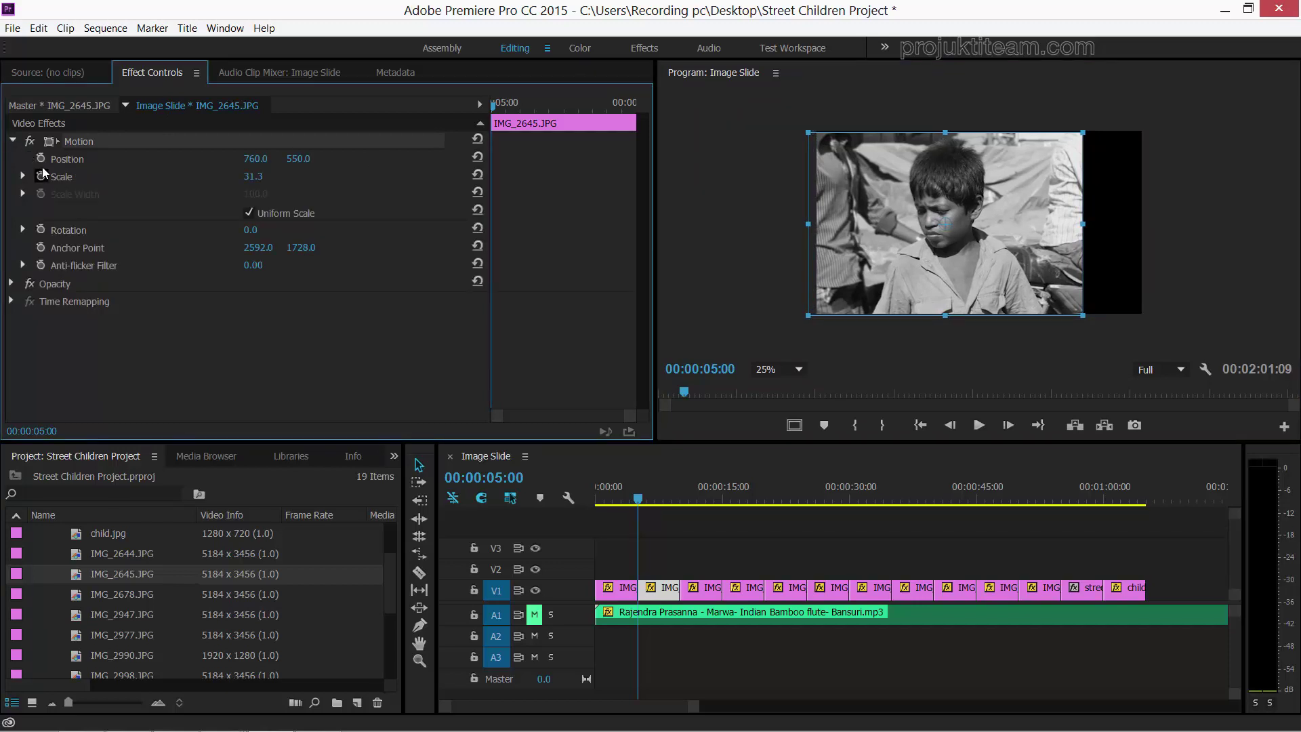
left_click(42, 176)
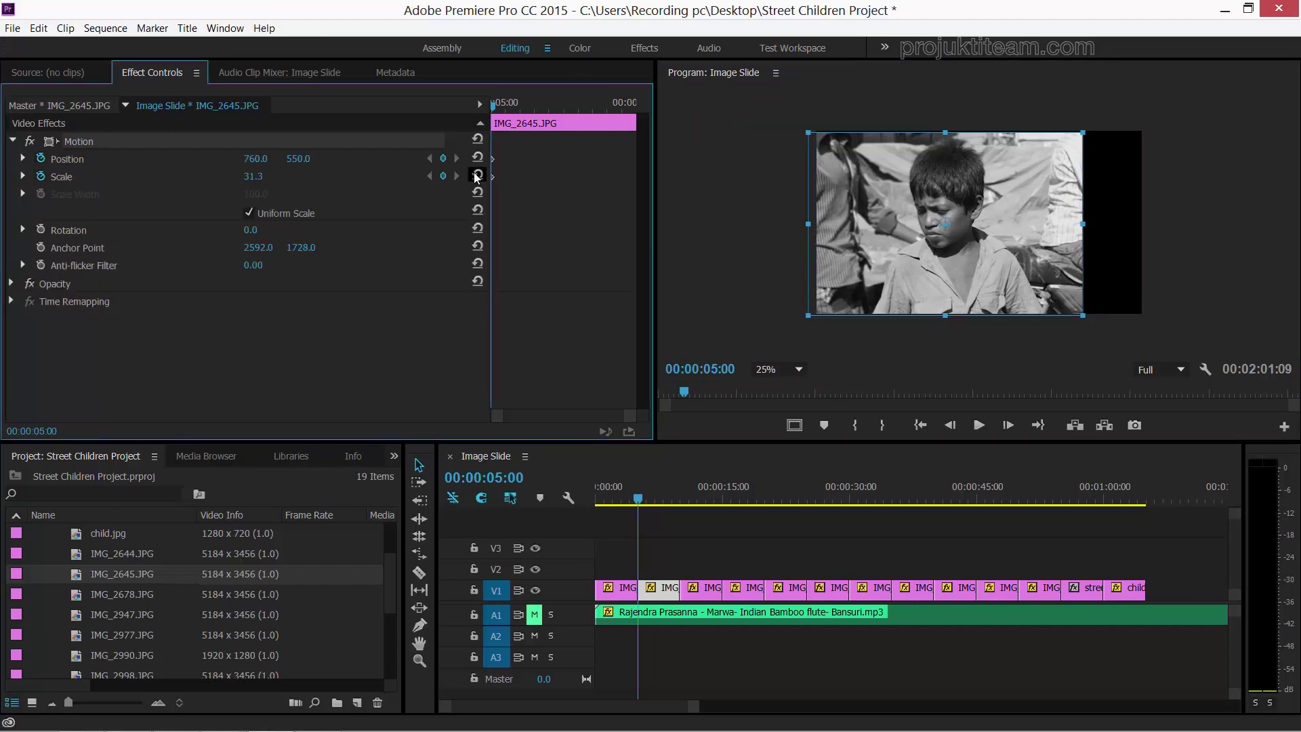
left_click_drag(493, 104, 638, 116)
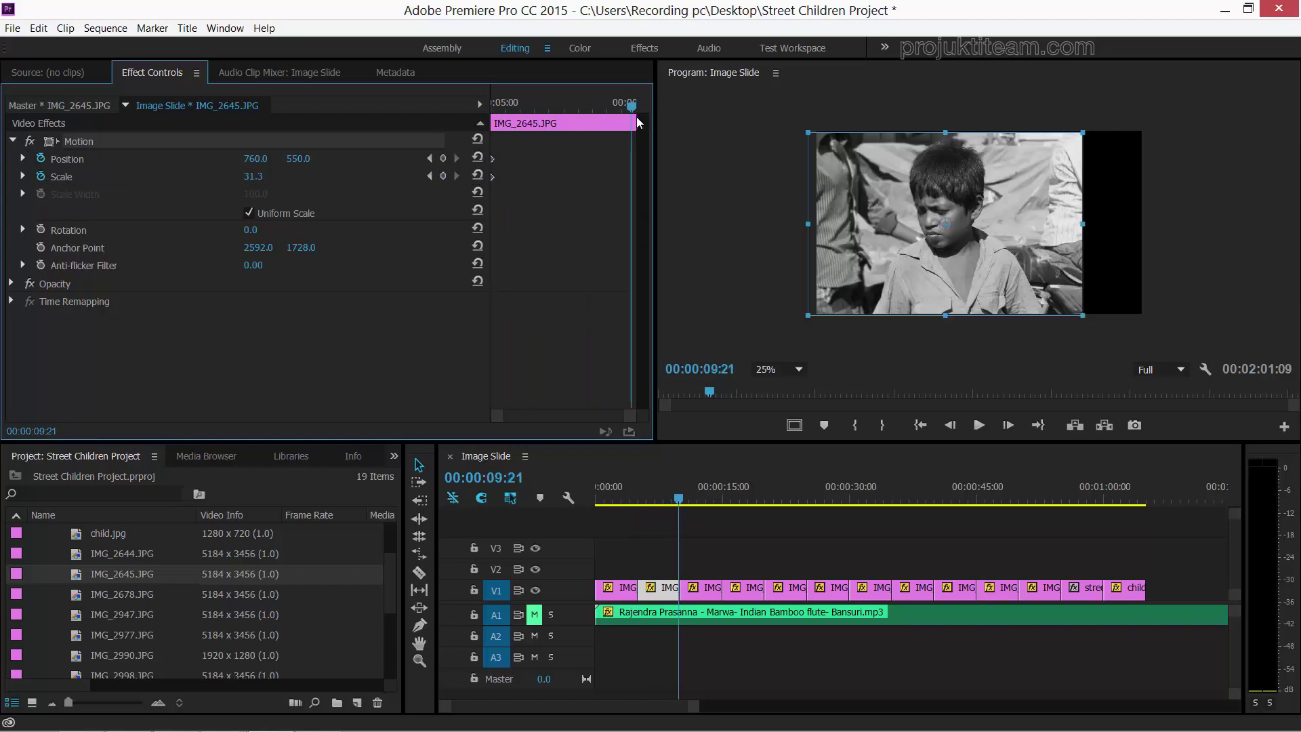
left_click(443, 157)
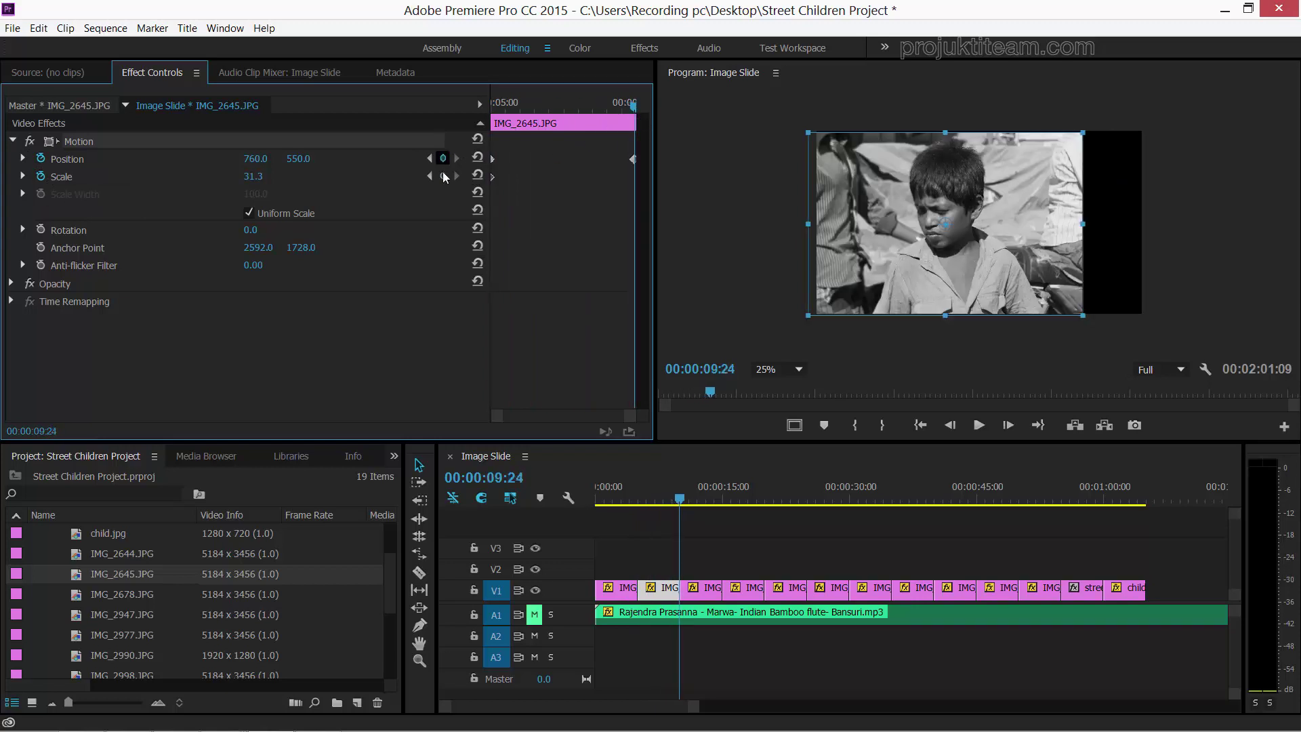
- Add the Scale keyframe at IMG_2645.JPG's end and step between its keyframes
left_click(444, 176)
left_click(429, 176)
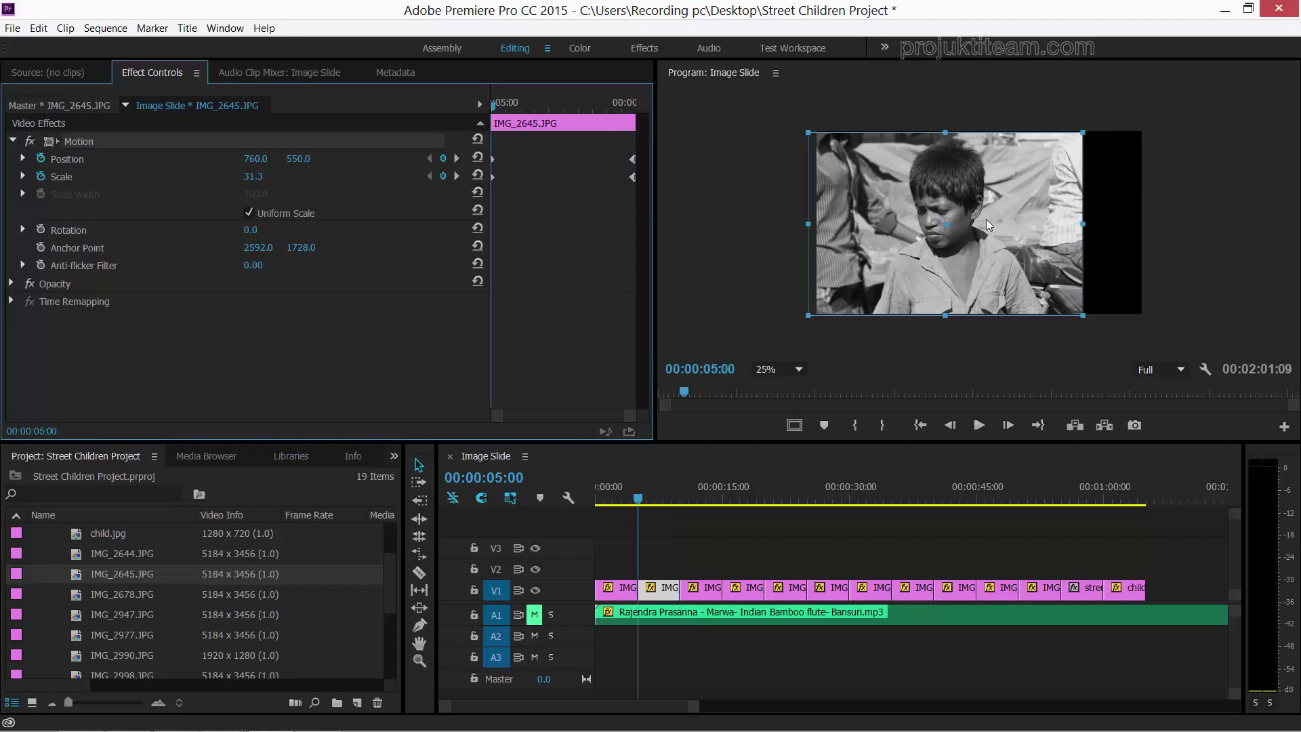
left_click(456, 160)
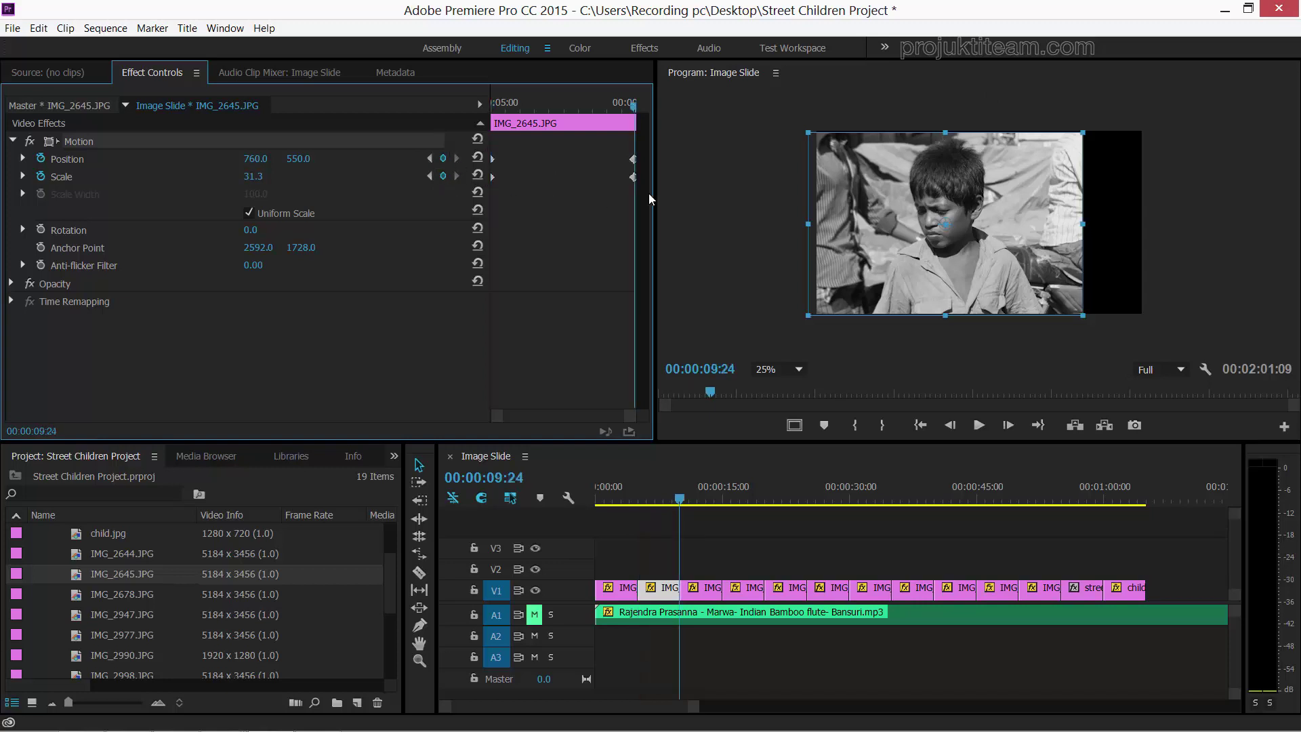
- Drag the photo right to Position 1190, 545 at the end keyframe, then scrub back
left_click_drag(998, 218, 1050, 217)
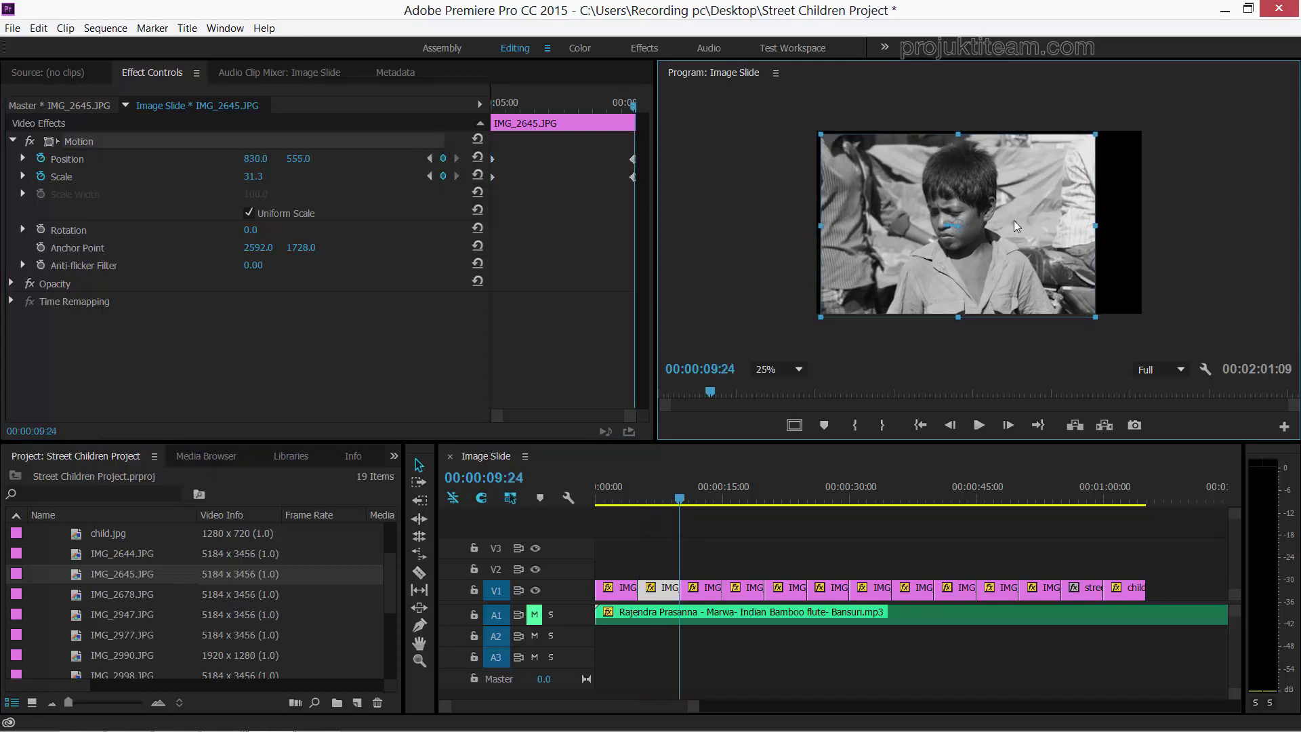
left_click_drag(1063, 223, 1074, 223)
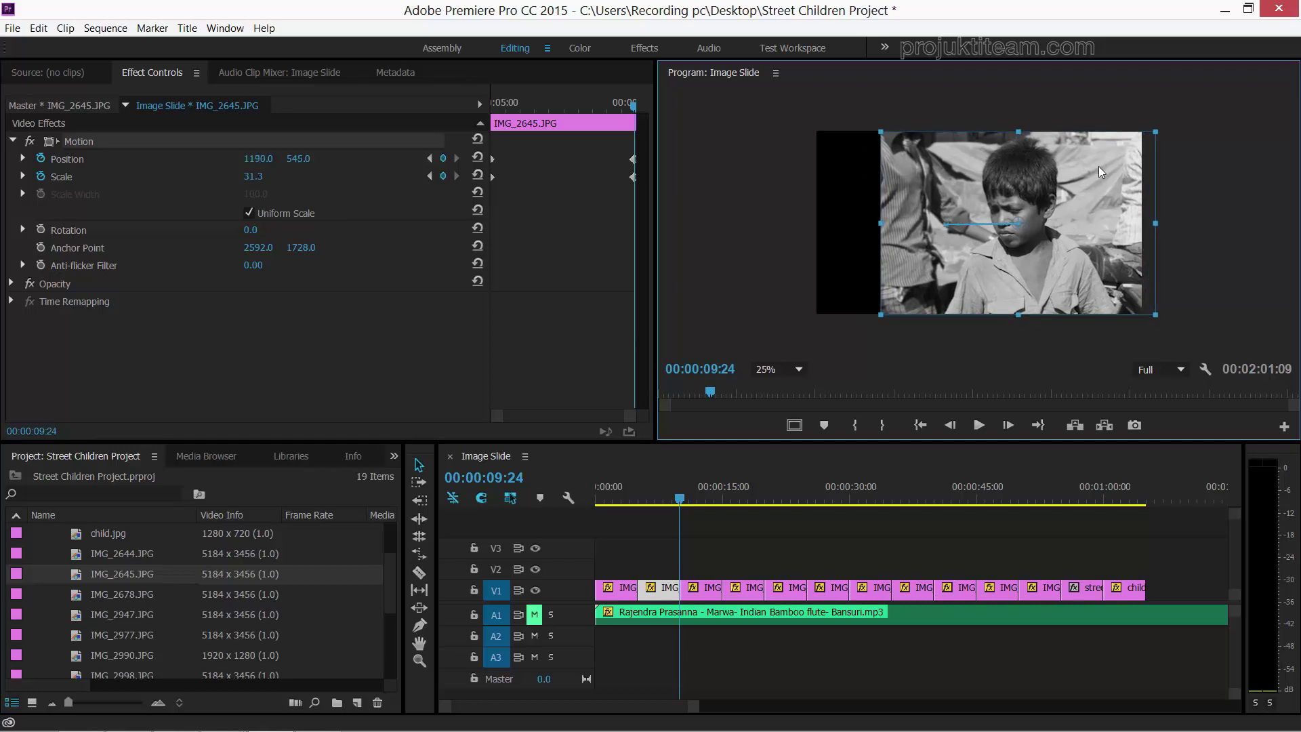
left_click(681, 501)
left_click_drag(681, 502, 632, 502)
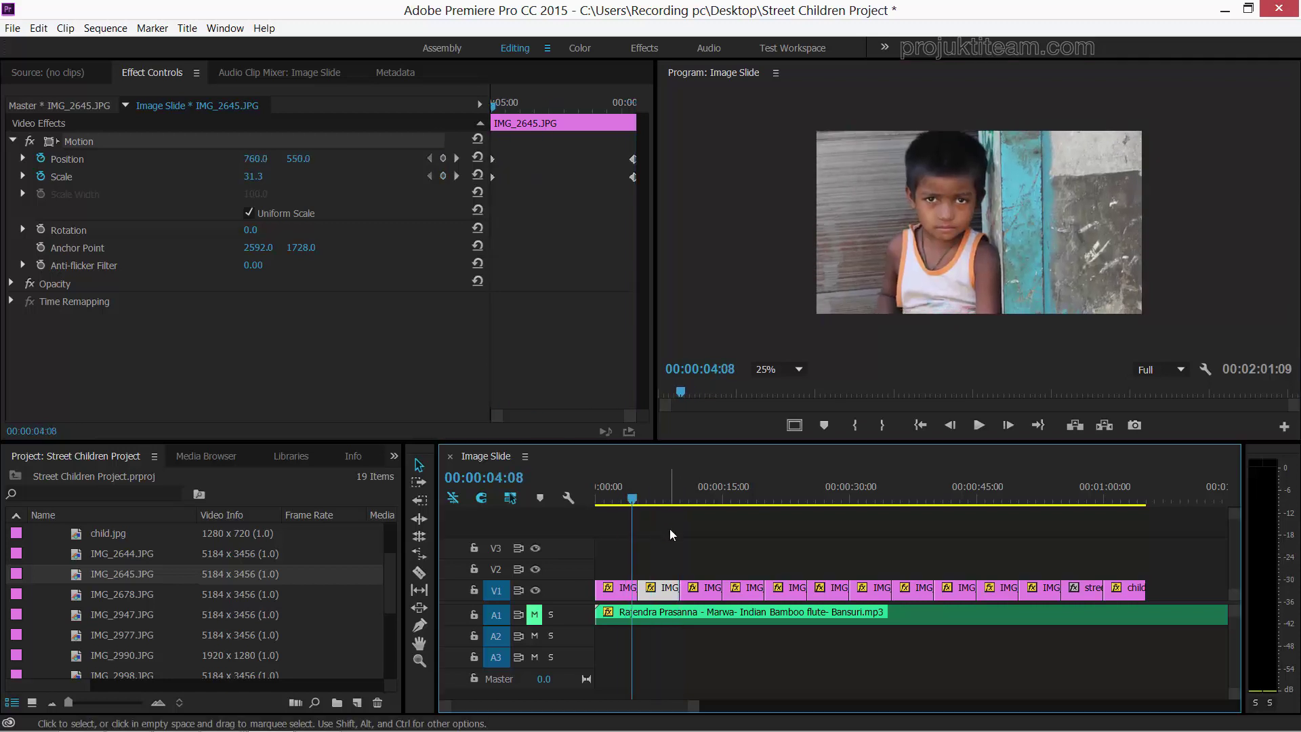
- Preview the second photo's rightward pan, then load IMG_2678.JPG at 00:00:12:13 into Effect Controls
key("space")
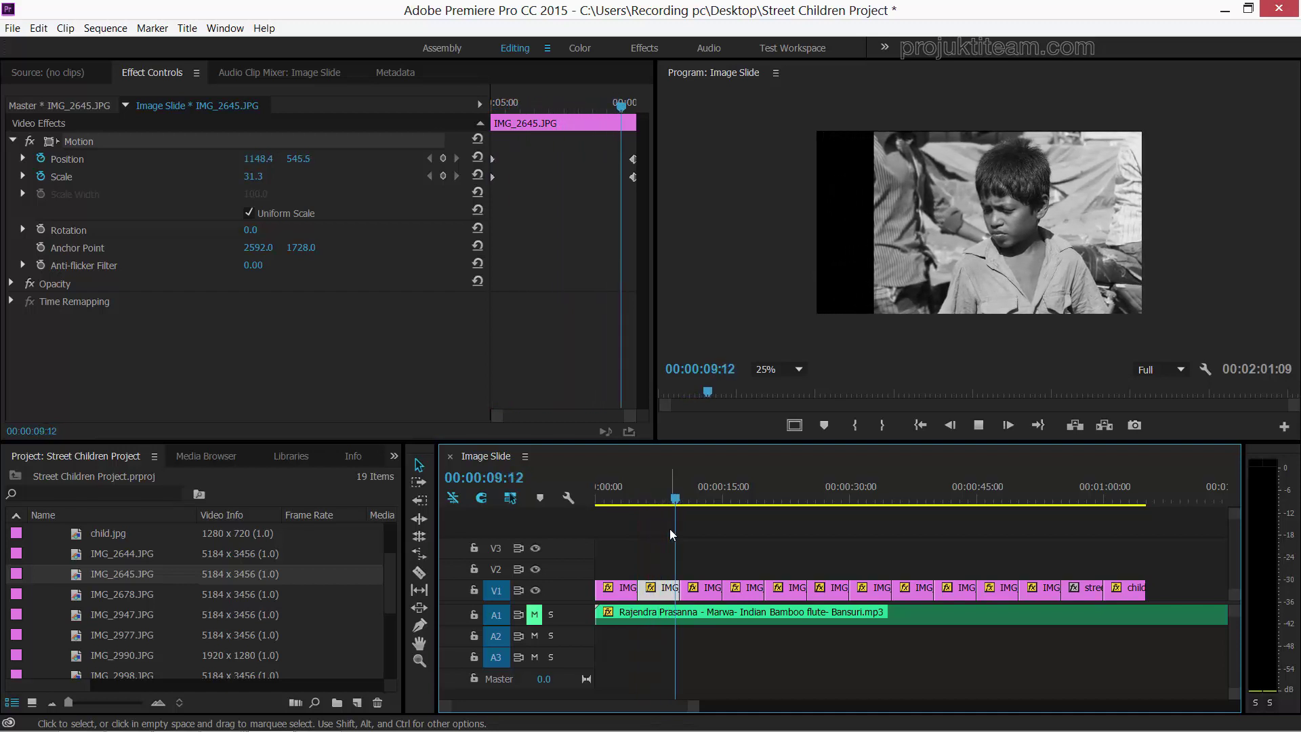
key("space")
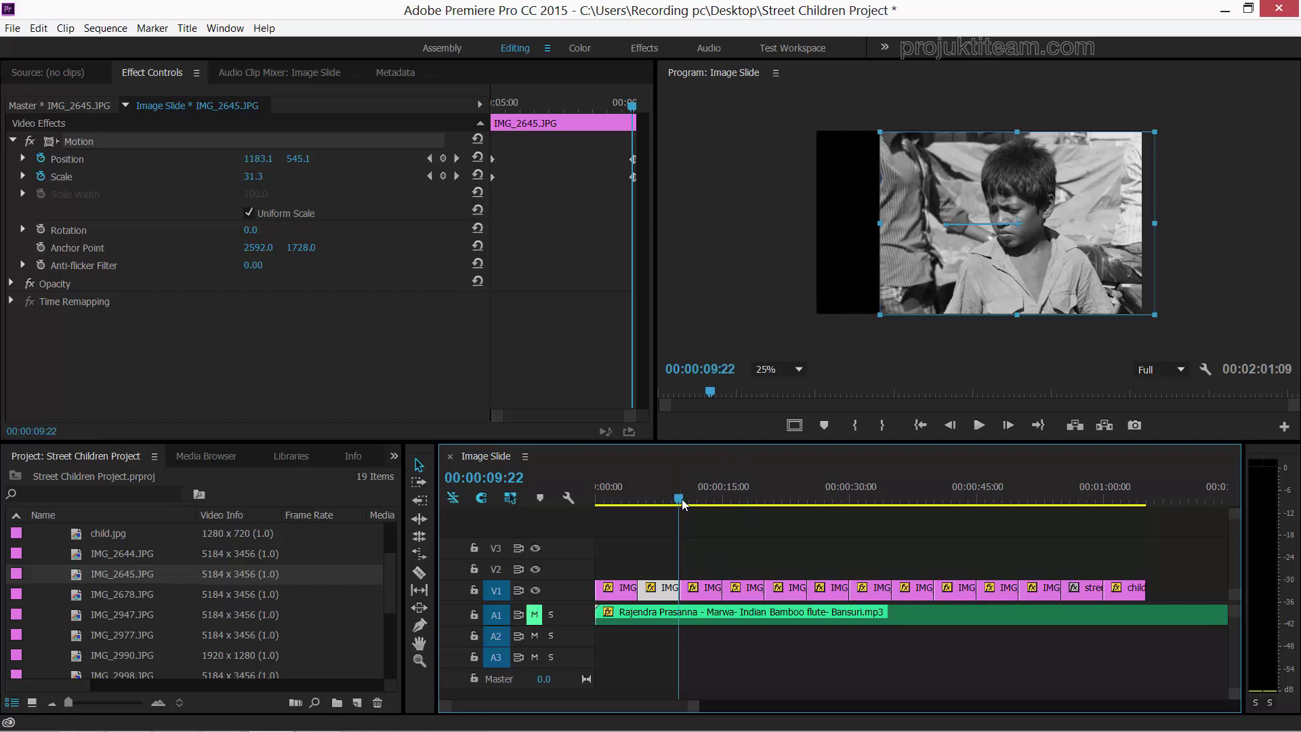
left_click(702, 503)
left_click_drag(702, 502, 701, 503)
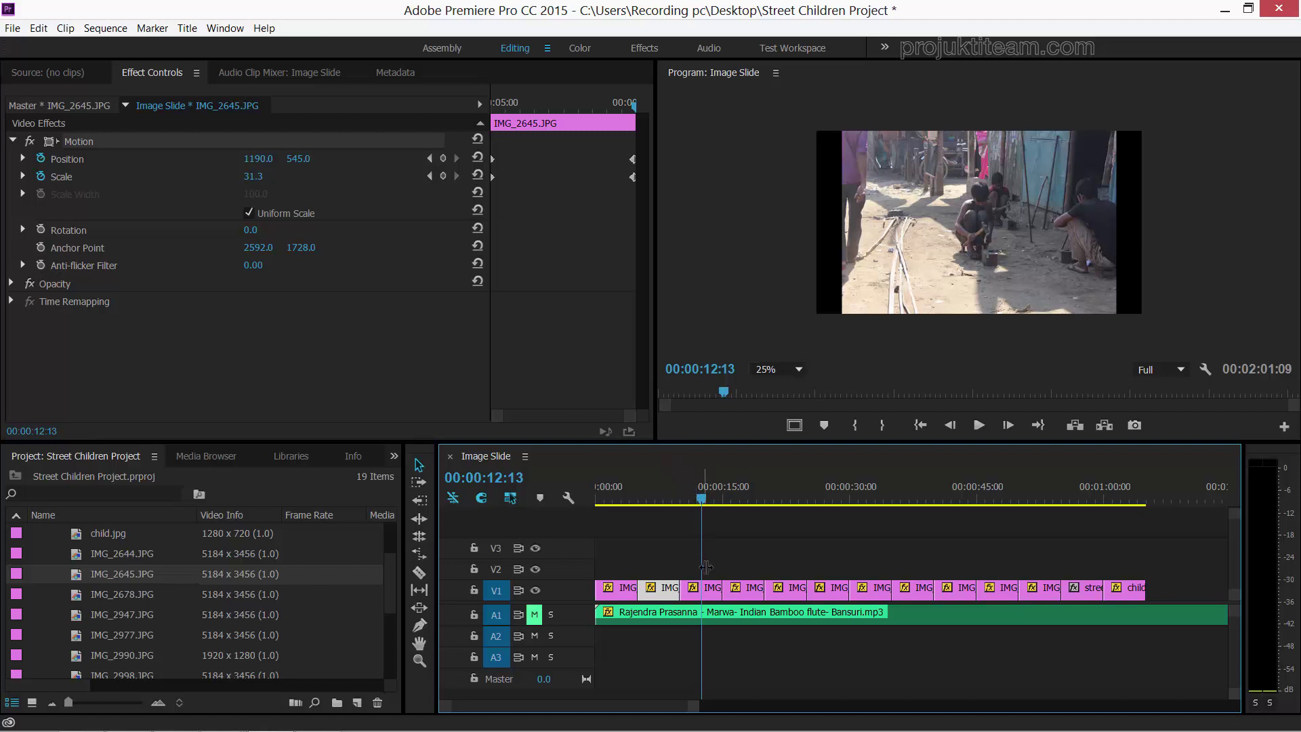
left_click(698, 594)
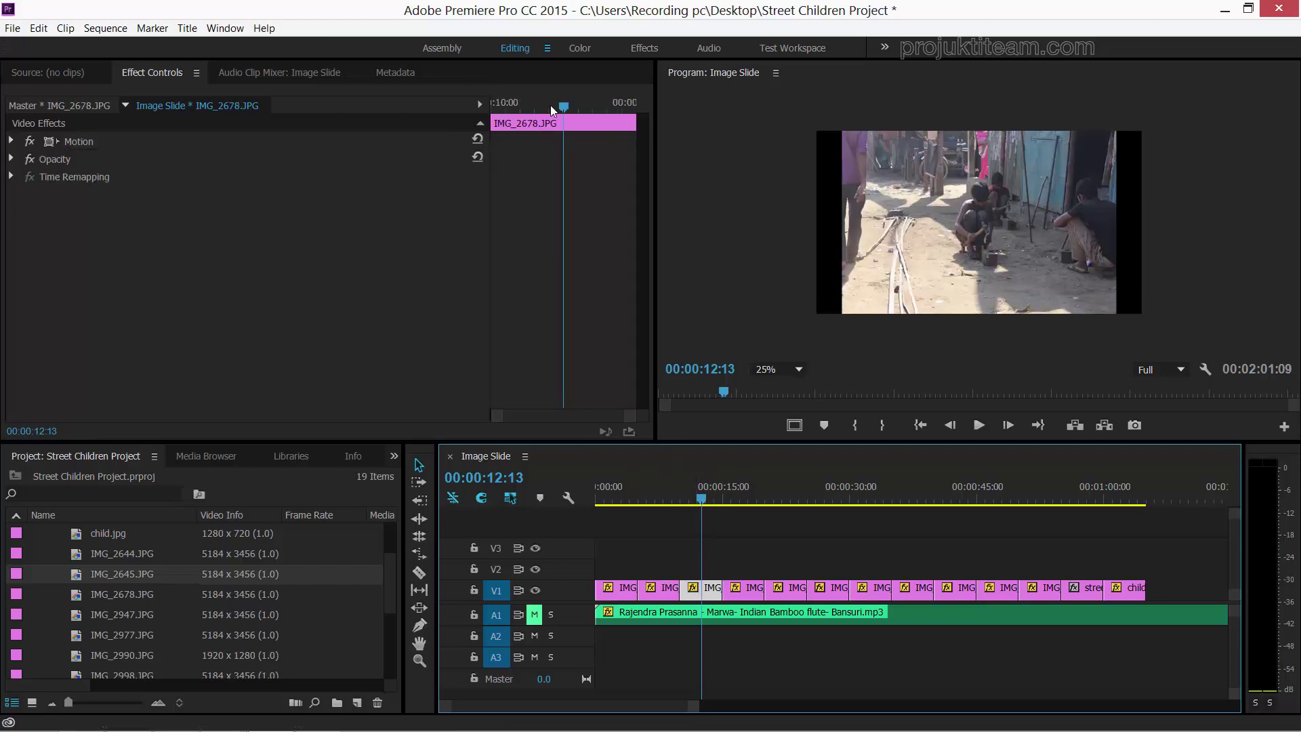
- Key IMG_2678.JPG's Position and Scale at 00:00:10:00 and 00:00:14:24, keeping 960, 540 at Scale 31.3
left_click_drag(568, 108, 489, 99)
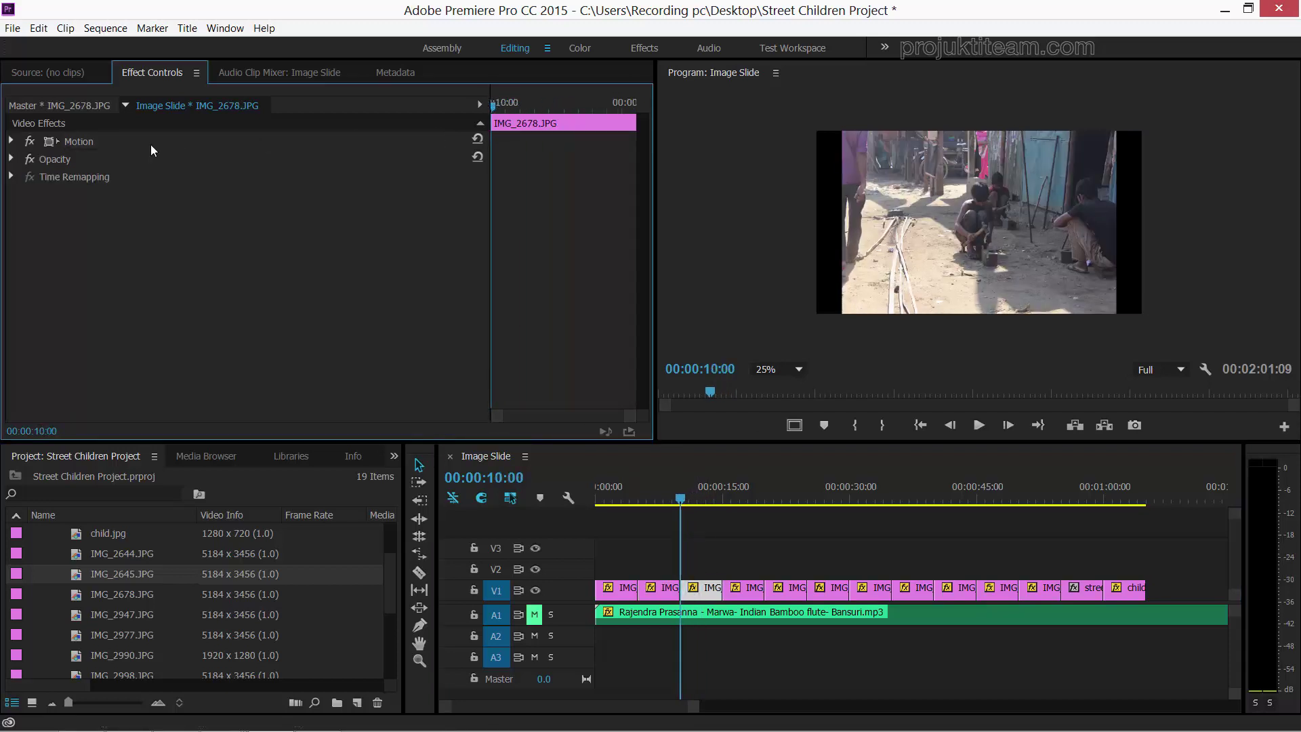
left_click(12, 142)
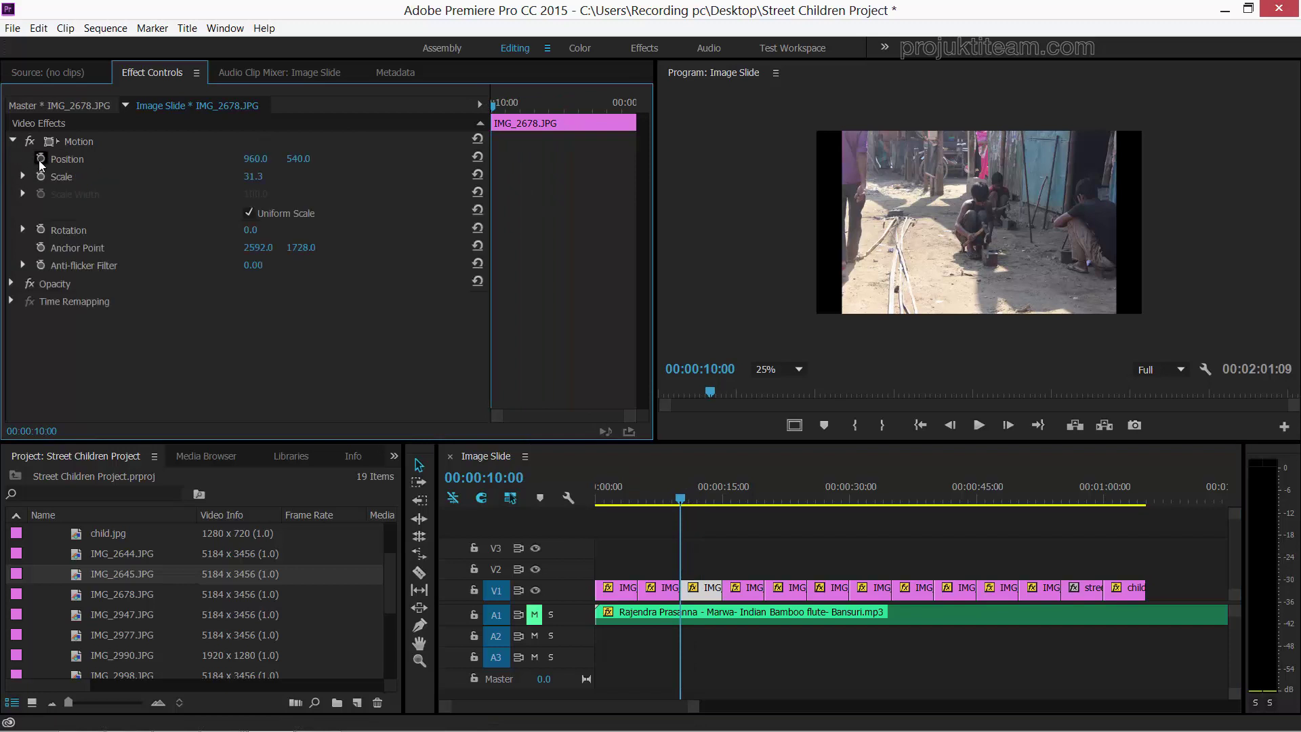
left_click(39, 159)
left_click(42, 177)
left_click_drag(496, 106, 635, 105)
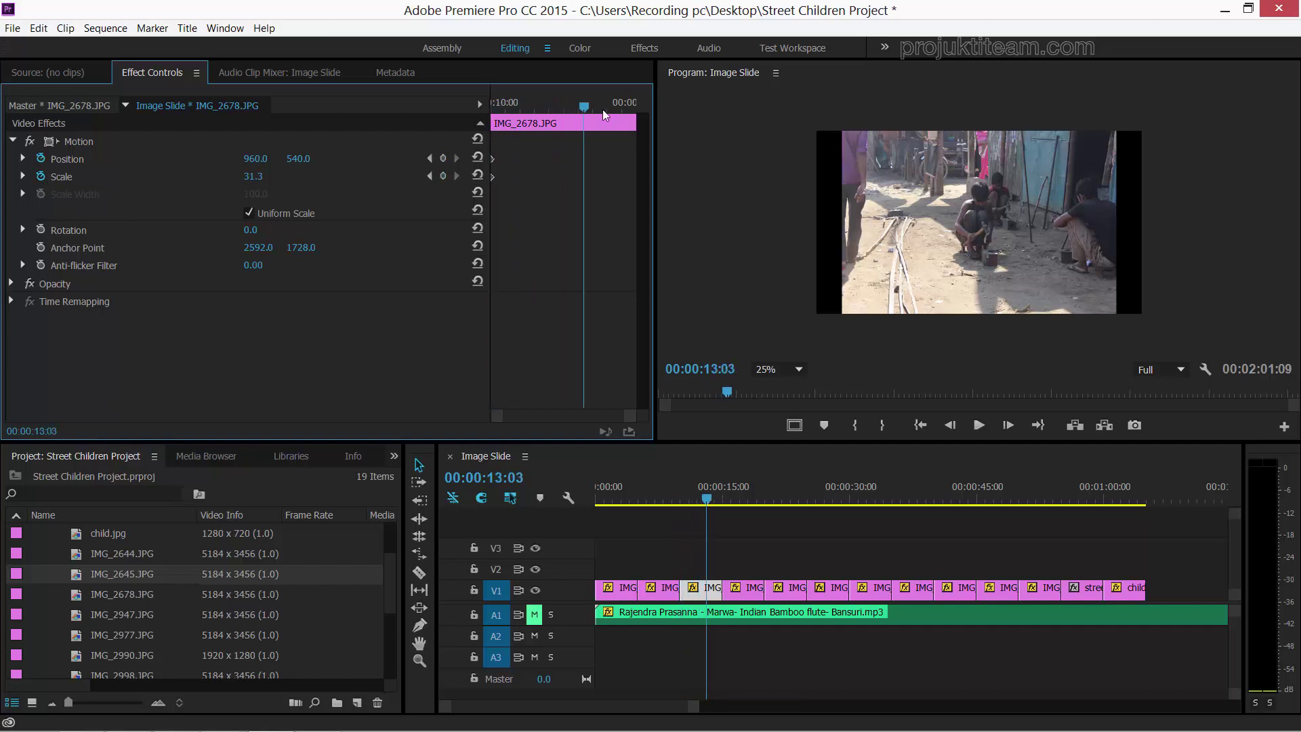
left_click(443, 158)
left_click(443, 176)
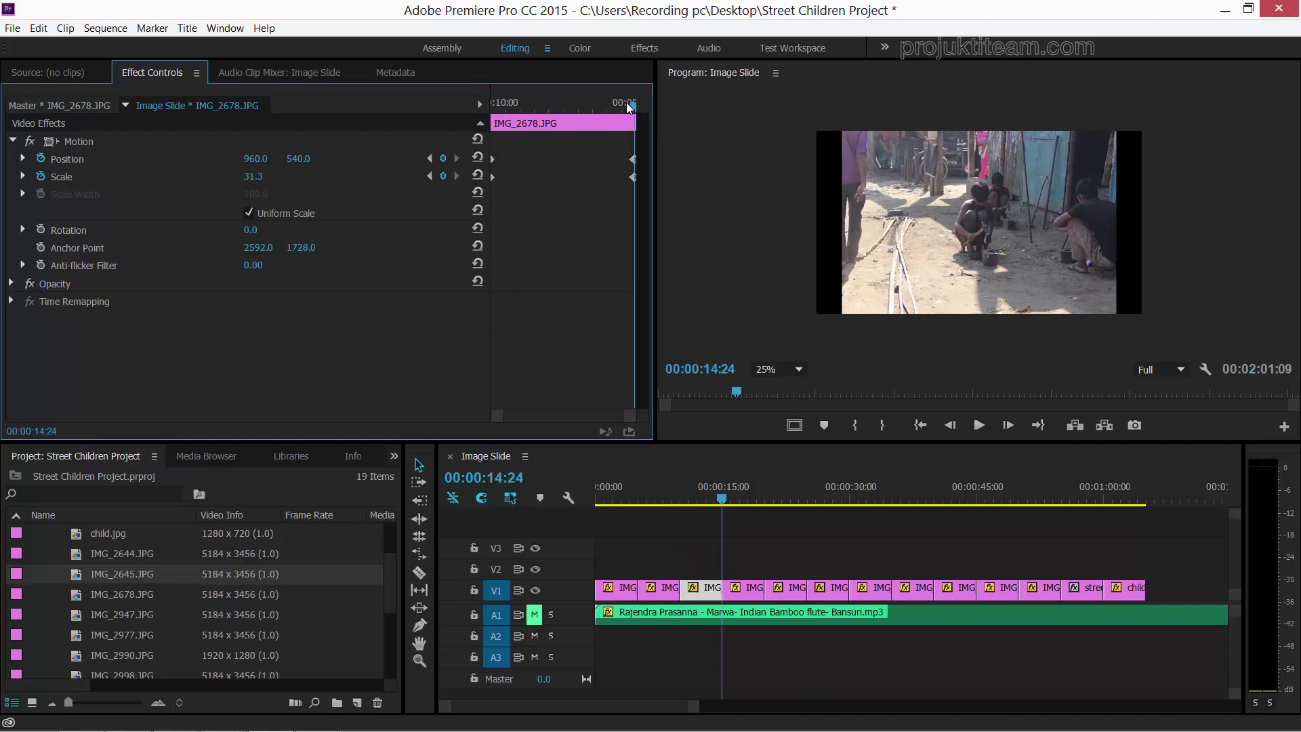
left_click_drag(628, 105, 472, 103)
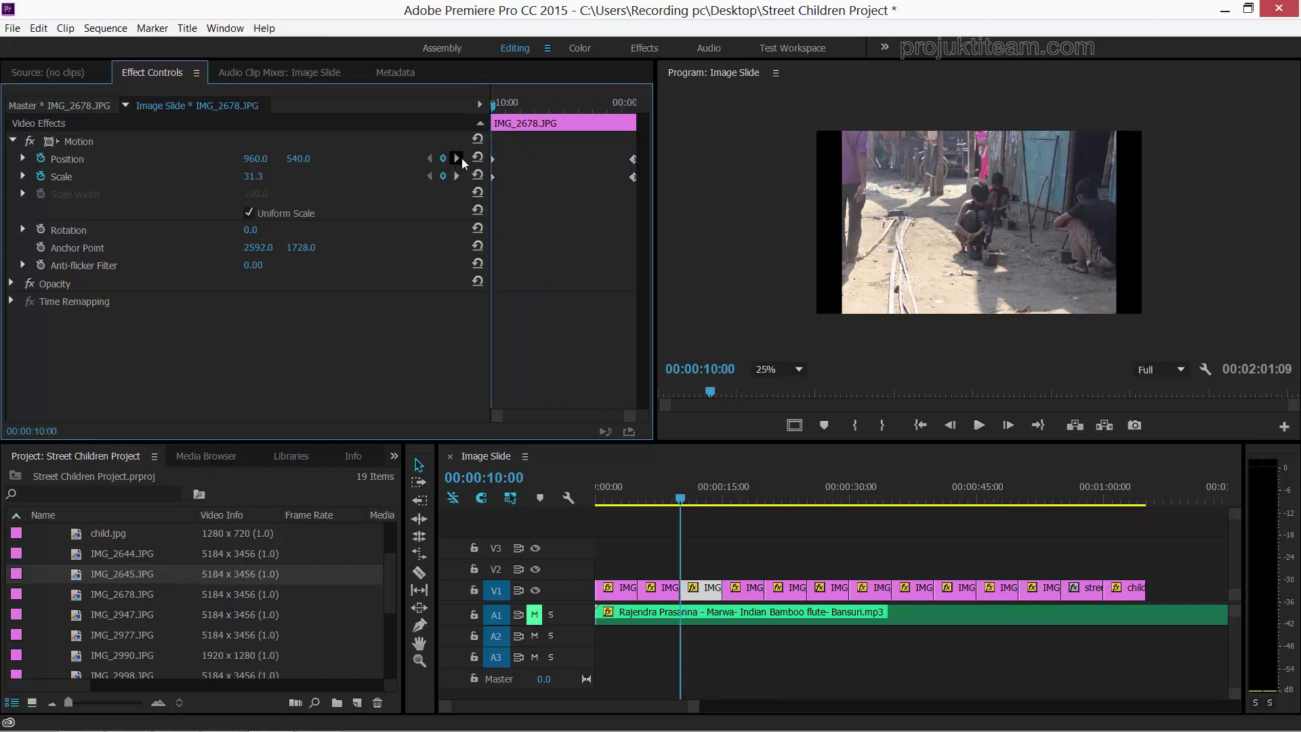
left_click(459, 158)
left_click(429, 158)
- Enlarge IMG_2678.JPG to about 39.6 scale and move it up at the start keyframe
left_click(939, 221)
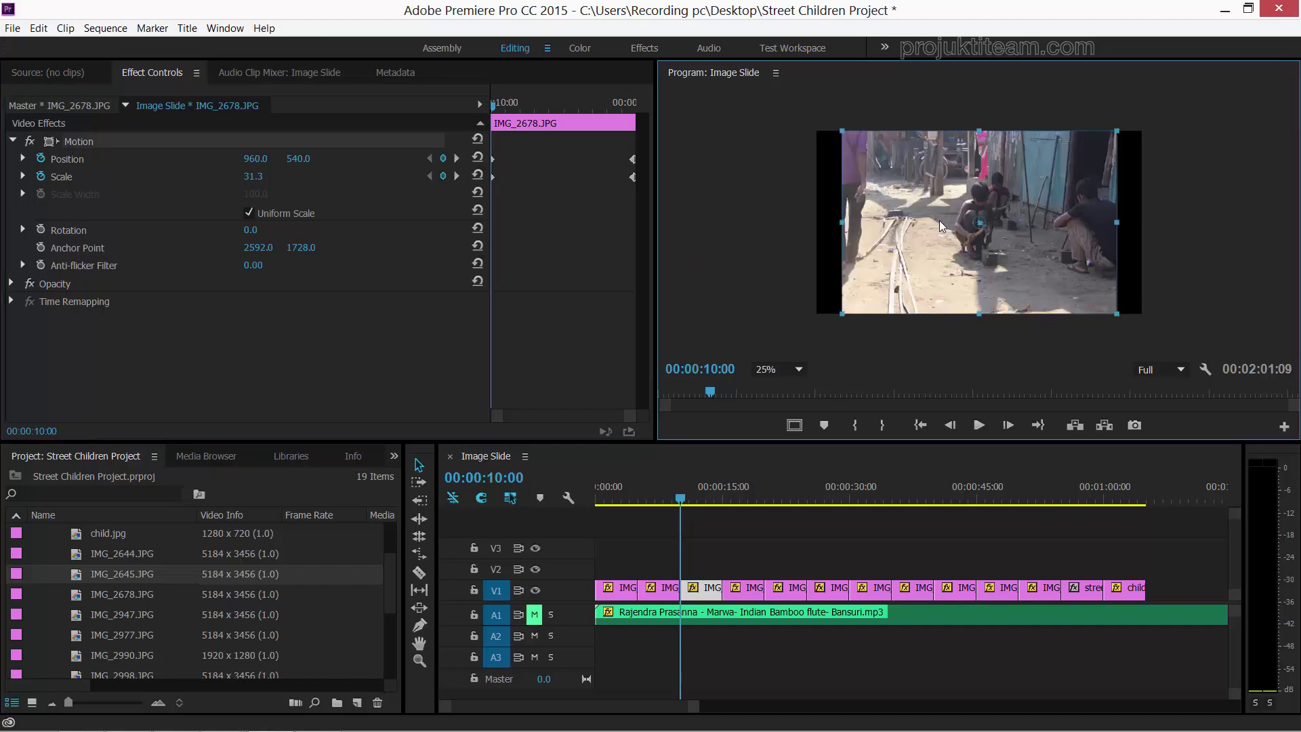
left_click_drag(1118, 315, 1182, 341)
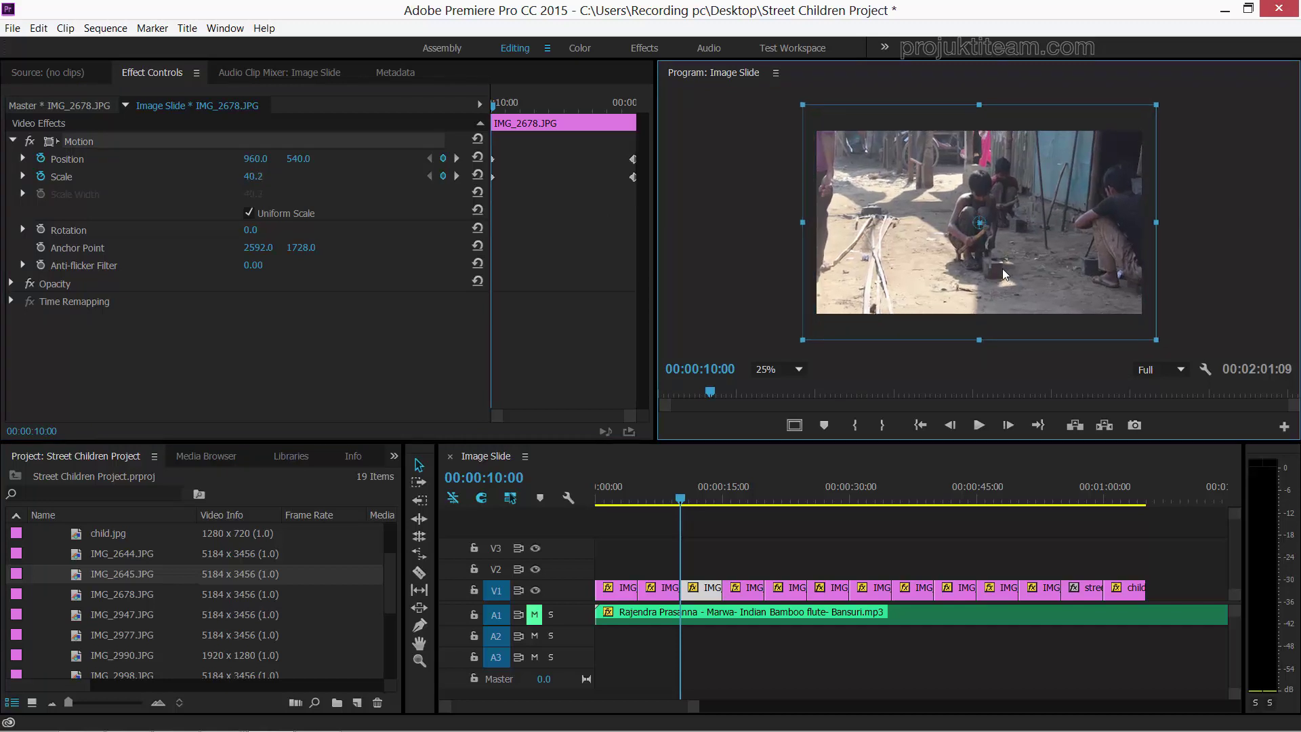
left_click_drag(1003, 268, 1003, 161)
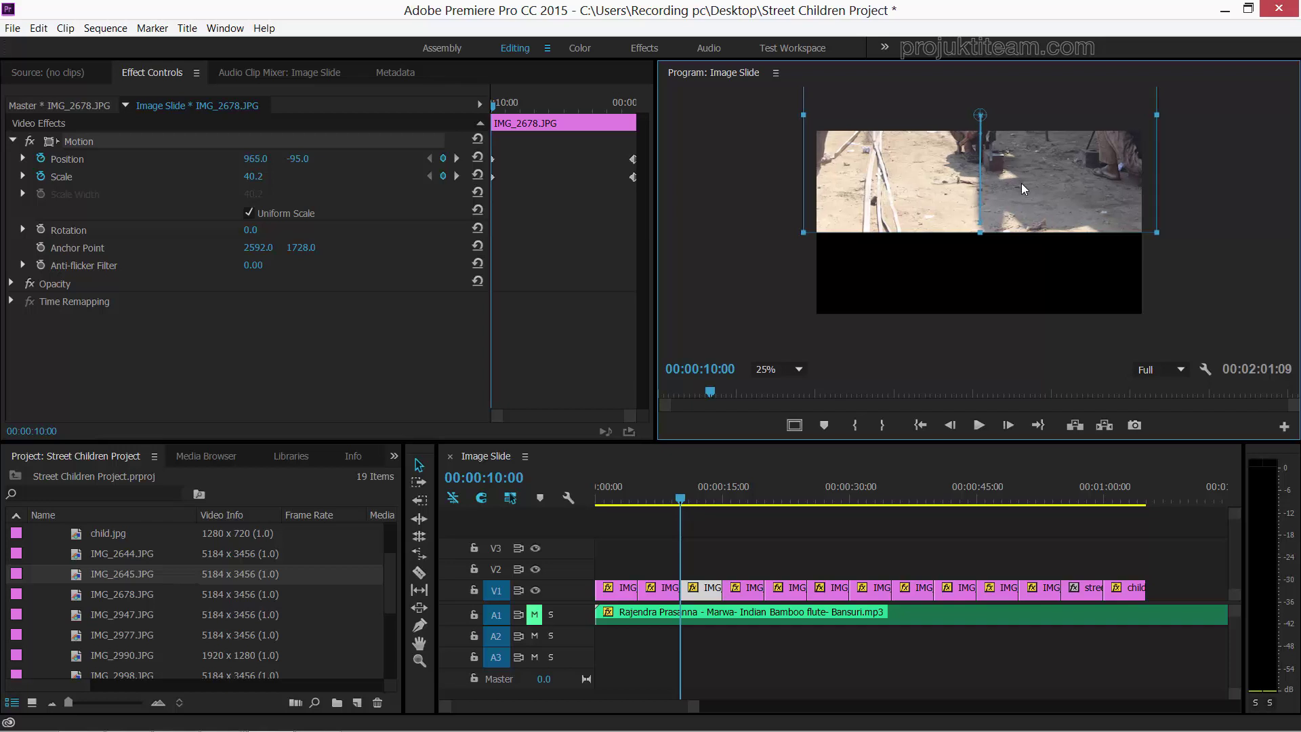
- At the end keyframe, scale it to 40.8 and lower it to Position 965, 1055
left_click(456, 158)
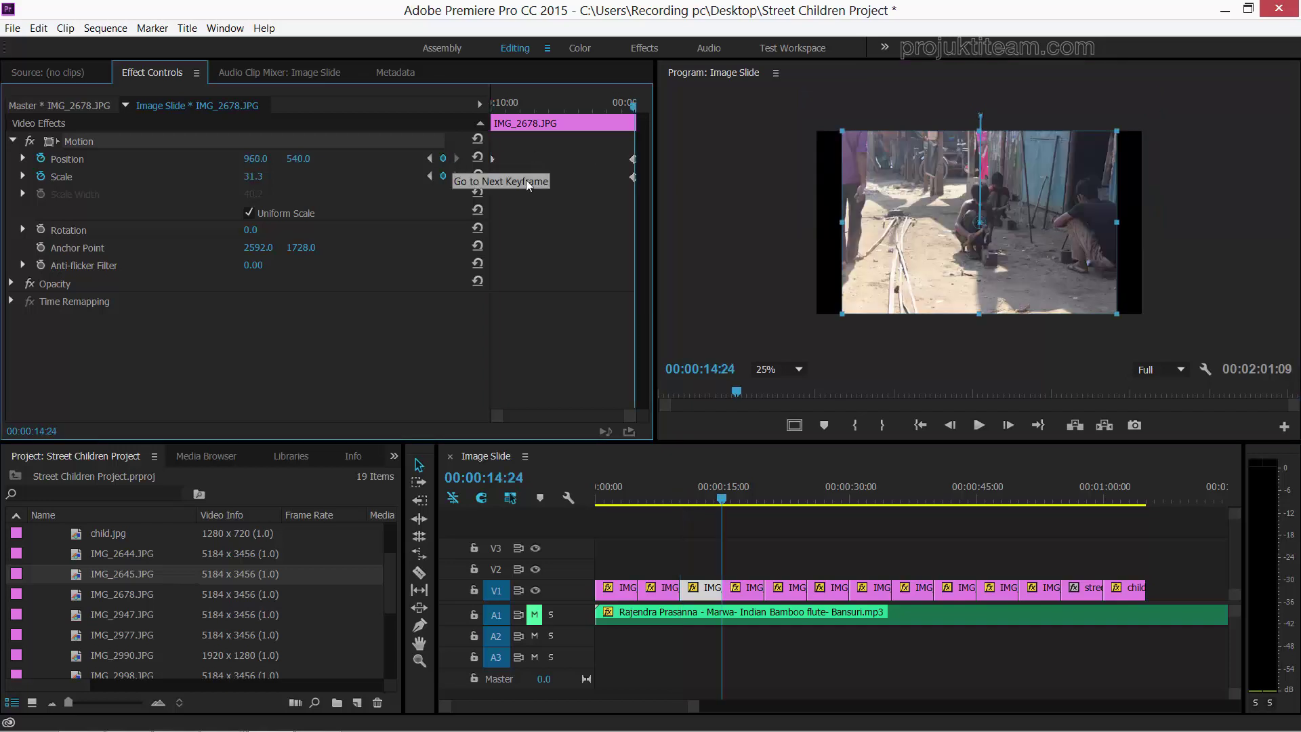
left_click_drag(1117, 313, 1196, 343)
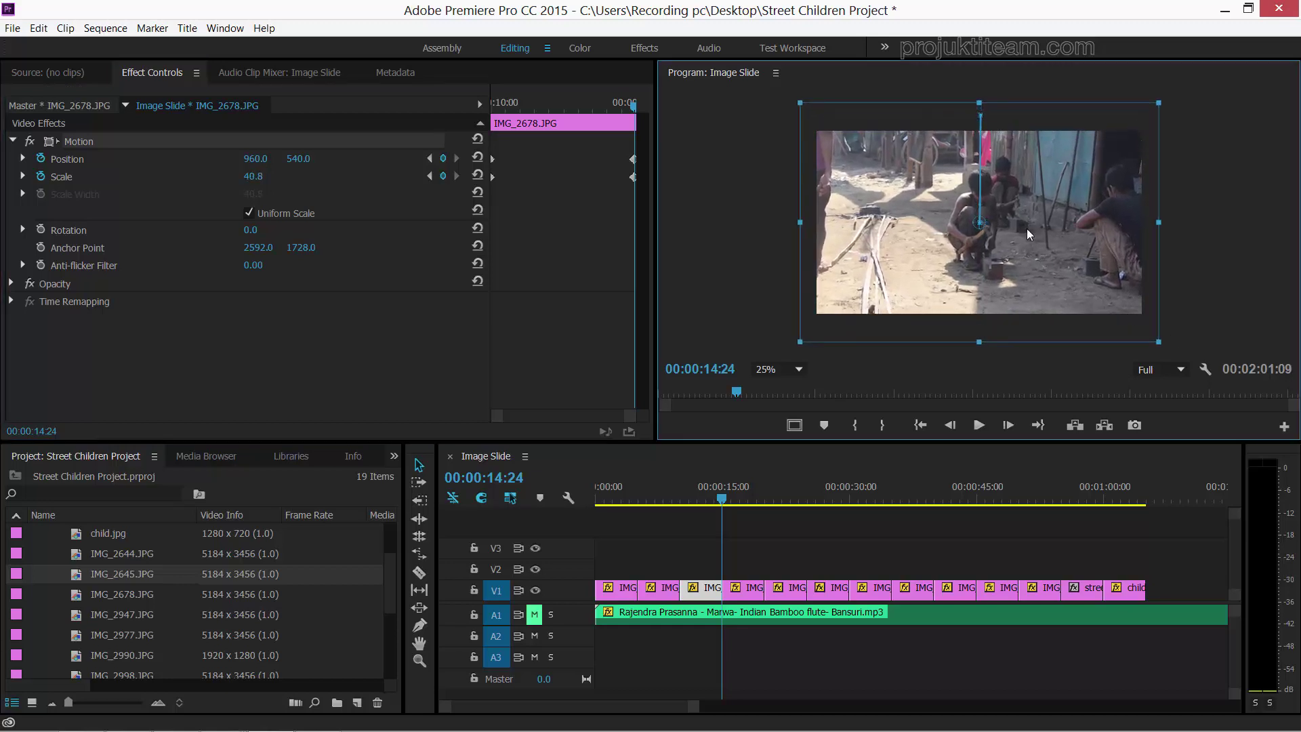
left_click_drag(1017, 189, 1019, 277)
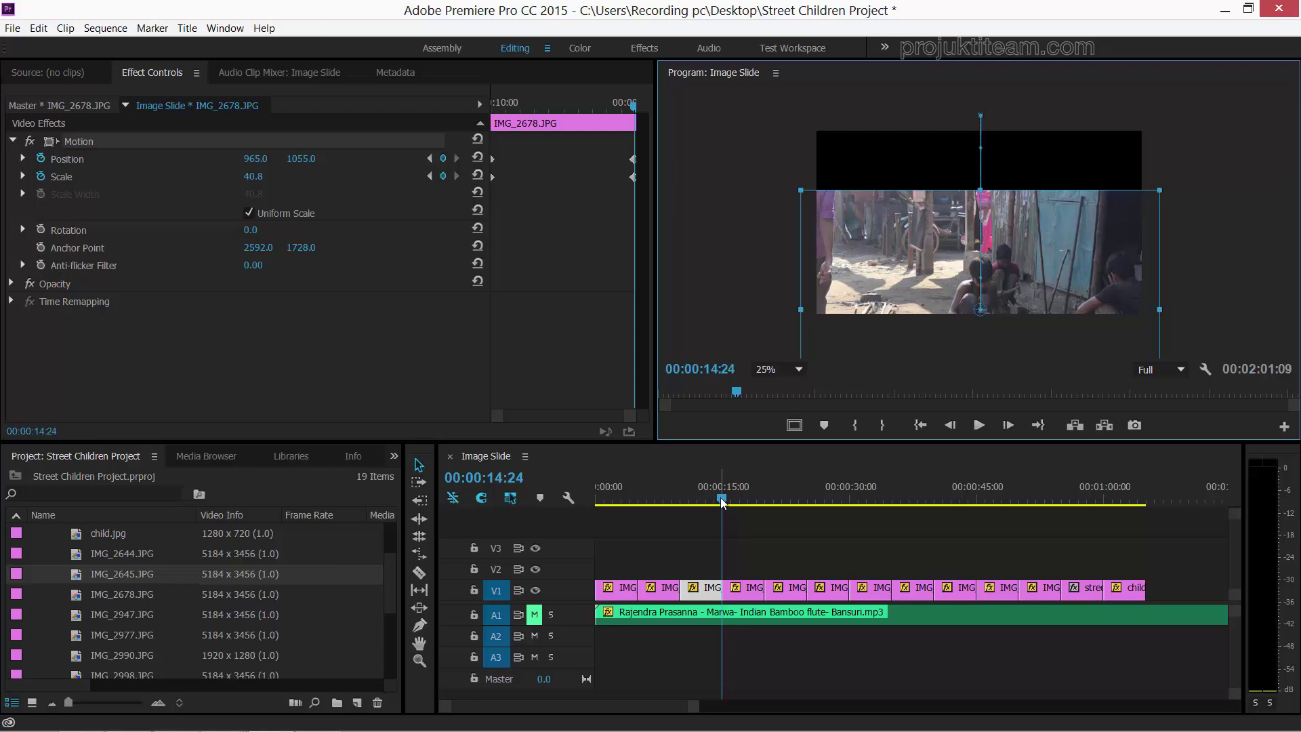
left_click_drag(721, 497, 674, 506)
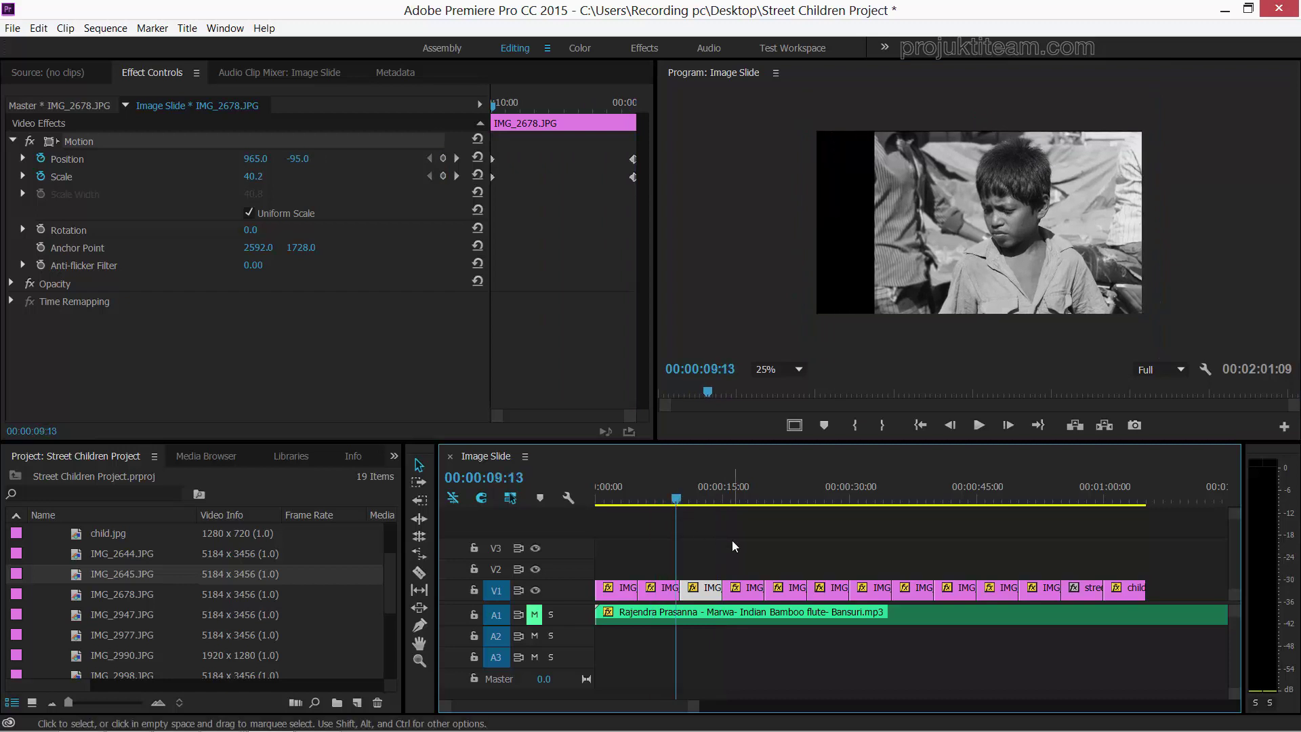
- Preview the slideshow motion and scrub back to the start of the sequence
key("space")
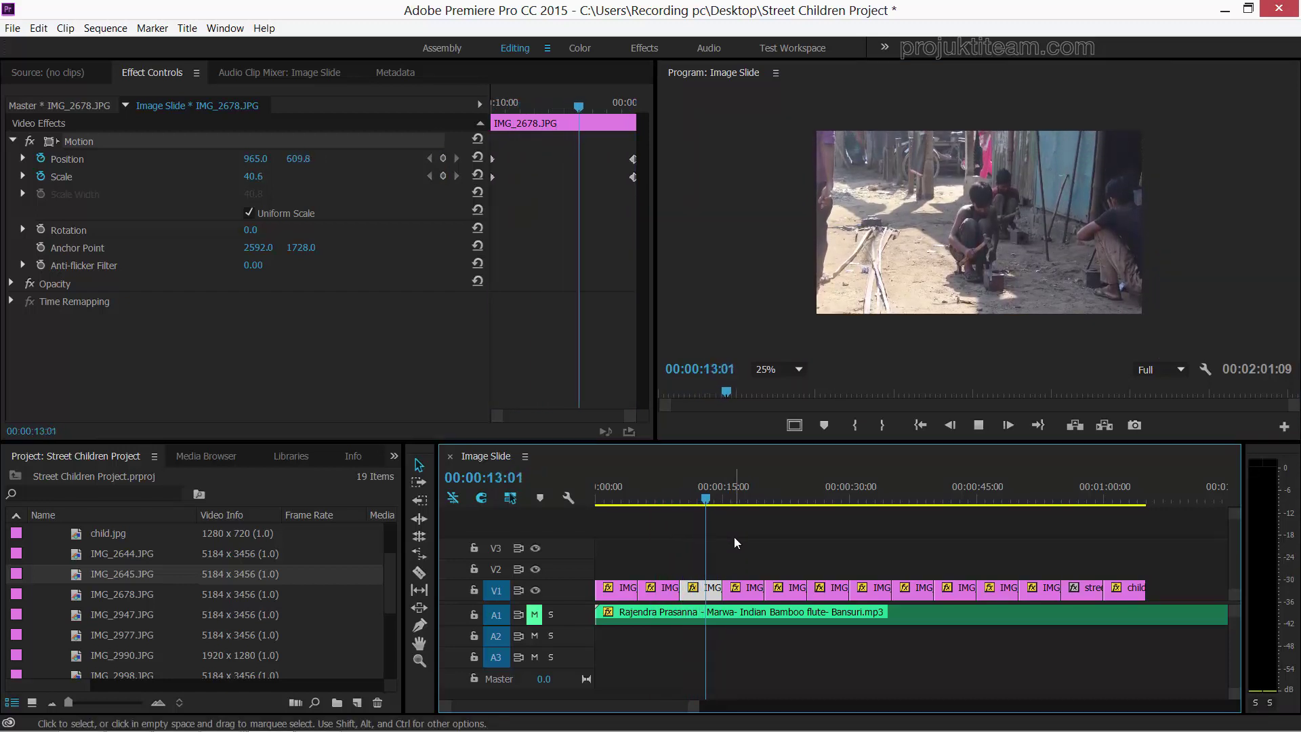
key("space")
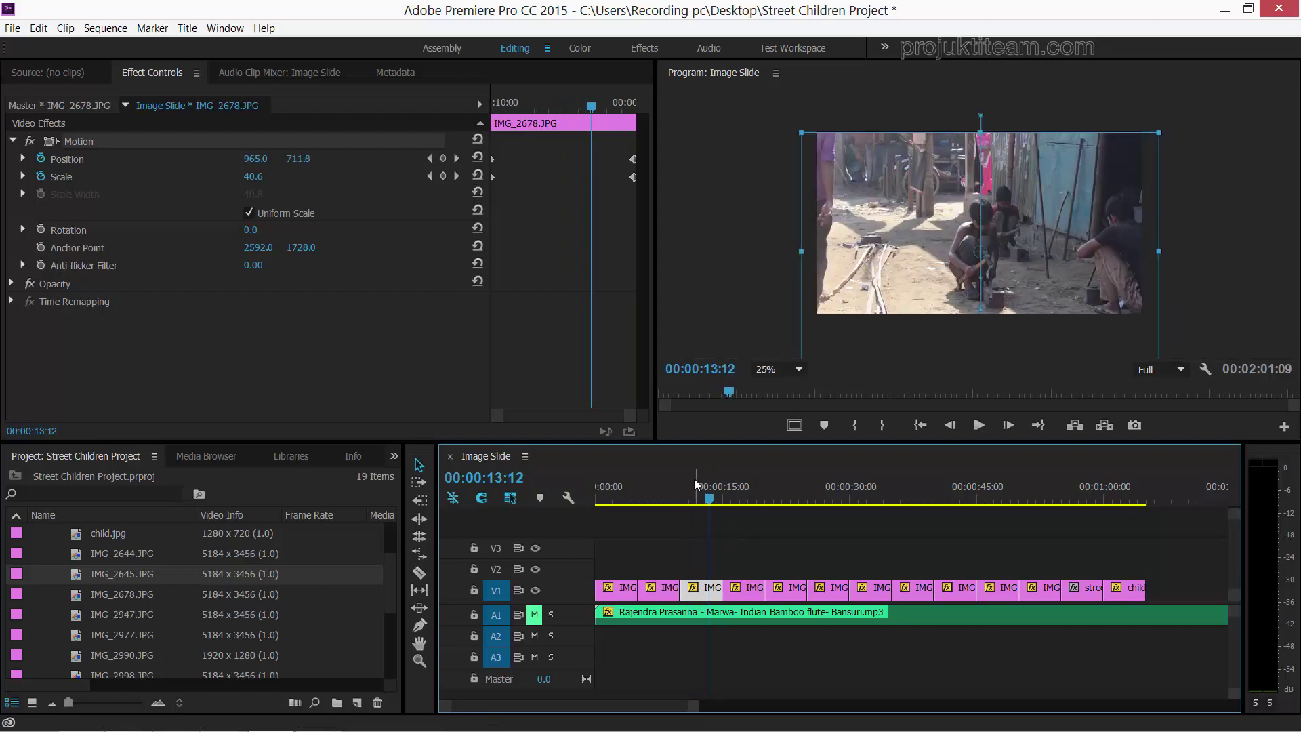
left_click_drag(709, 498, 711, 500)
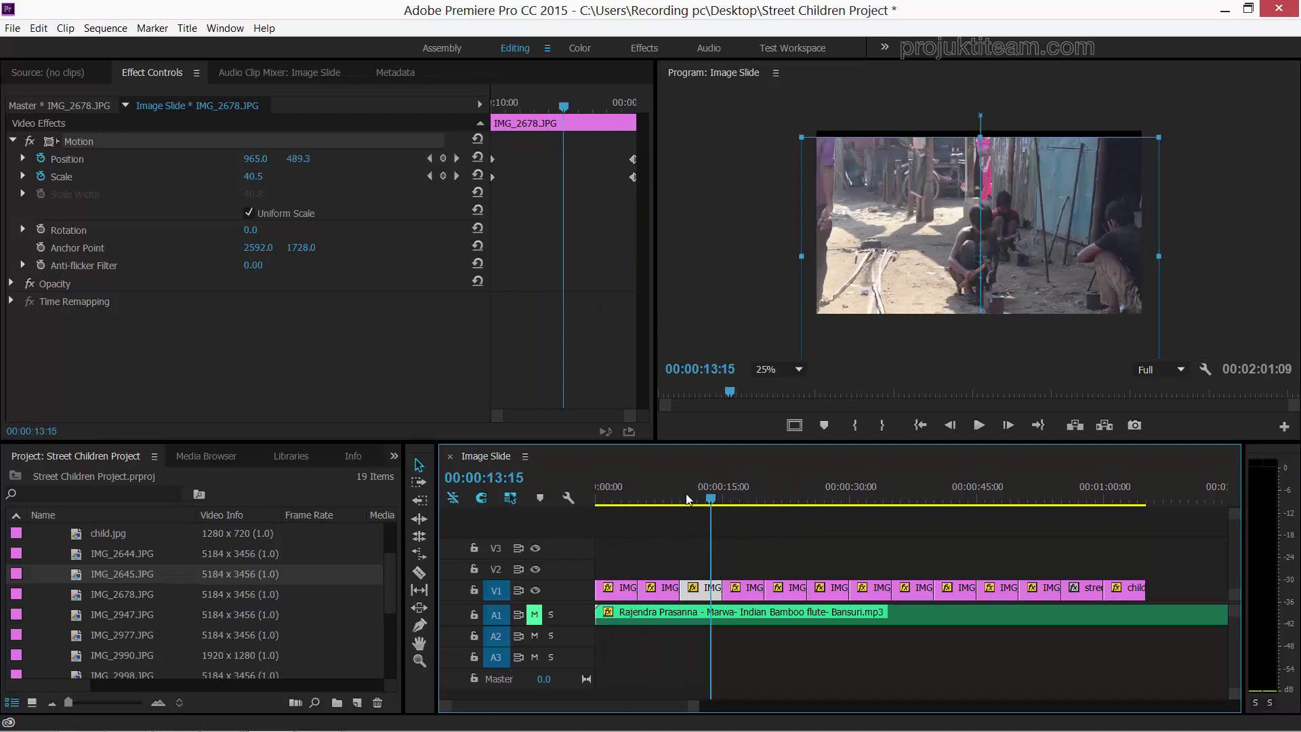
left_click_drag(718, 512, 596, 511)
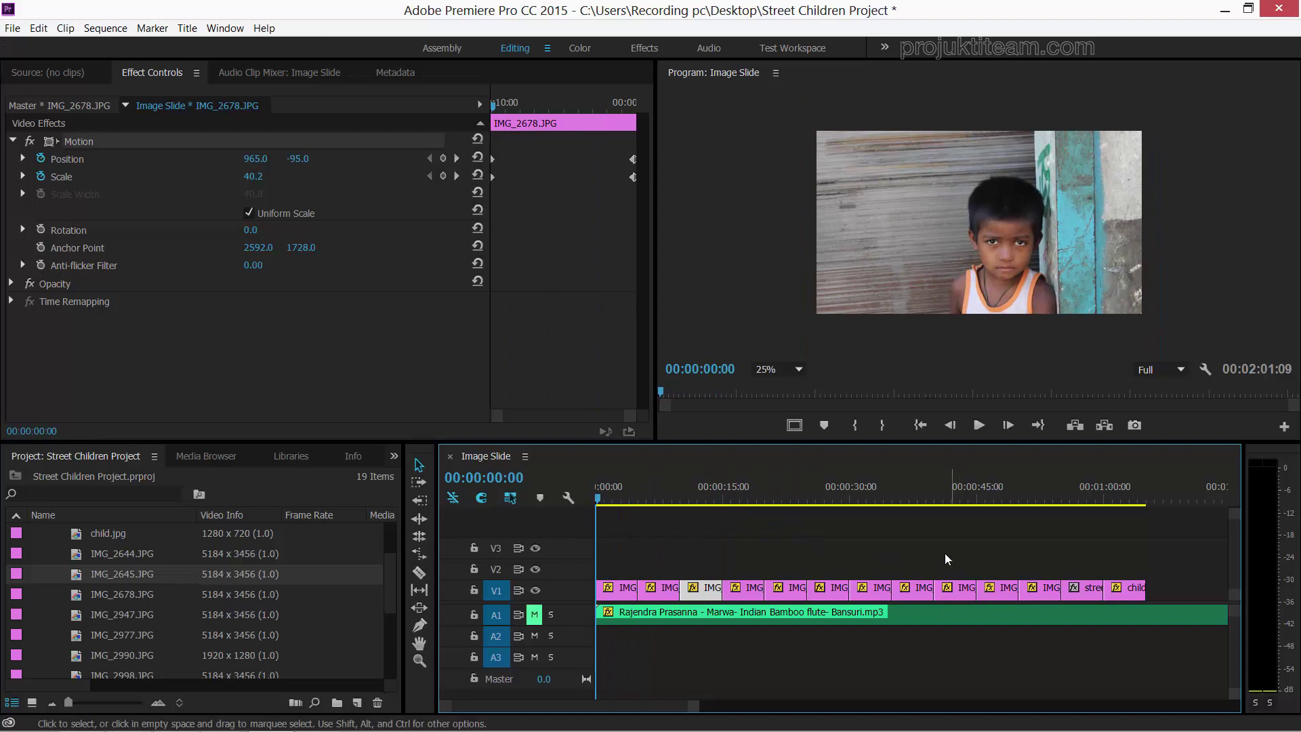
- Apply the default transition to all V1 photo clips, preview them, and park near ten seconds
mouse_move(614, 560)
left_mouse_down()
mouse_move(1024, 591)
mouse_move(1129, 559)
left_mouse_up()
key("shift+d")
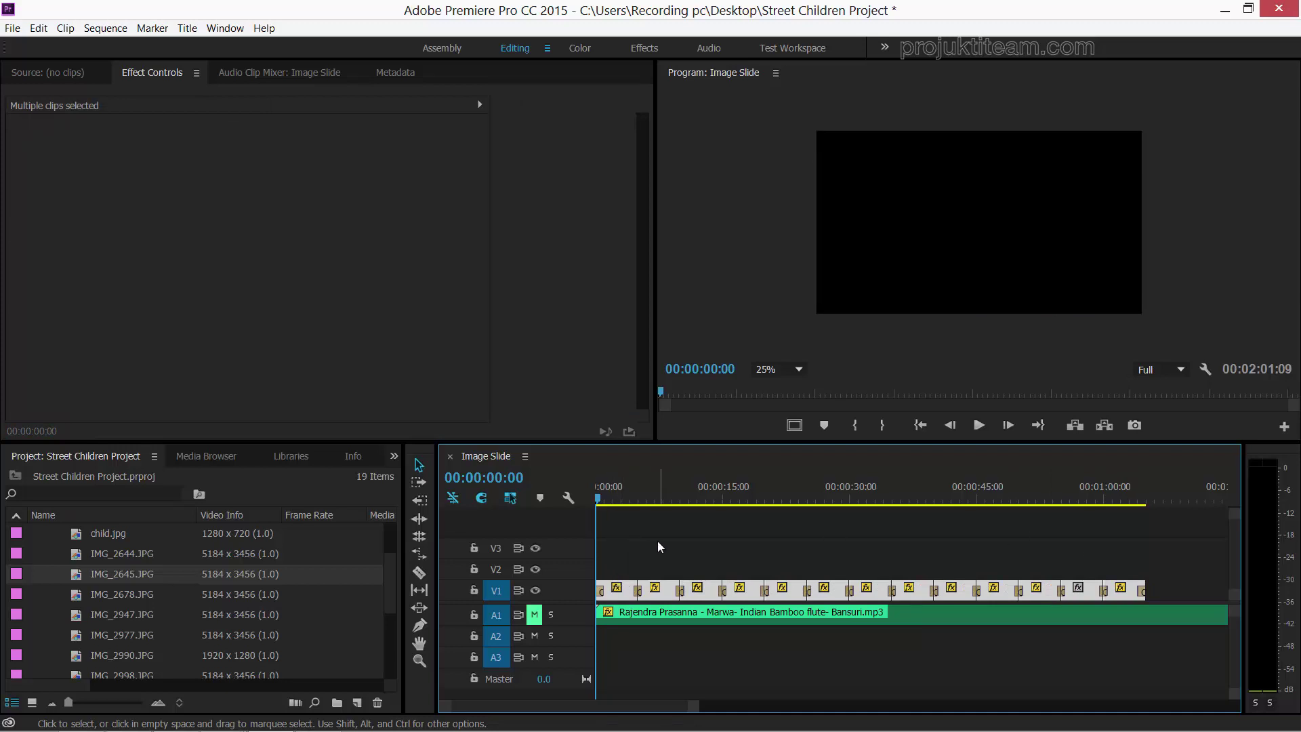
key("space")
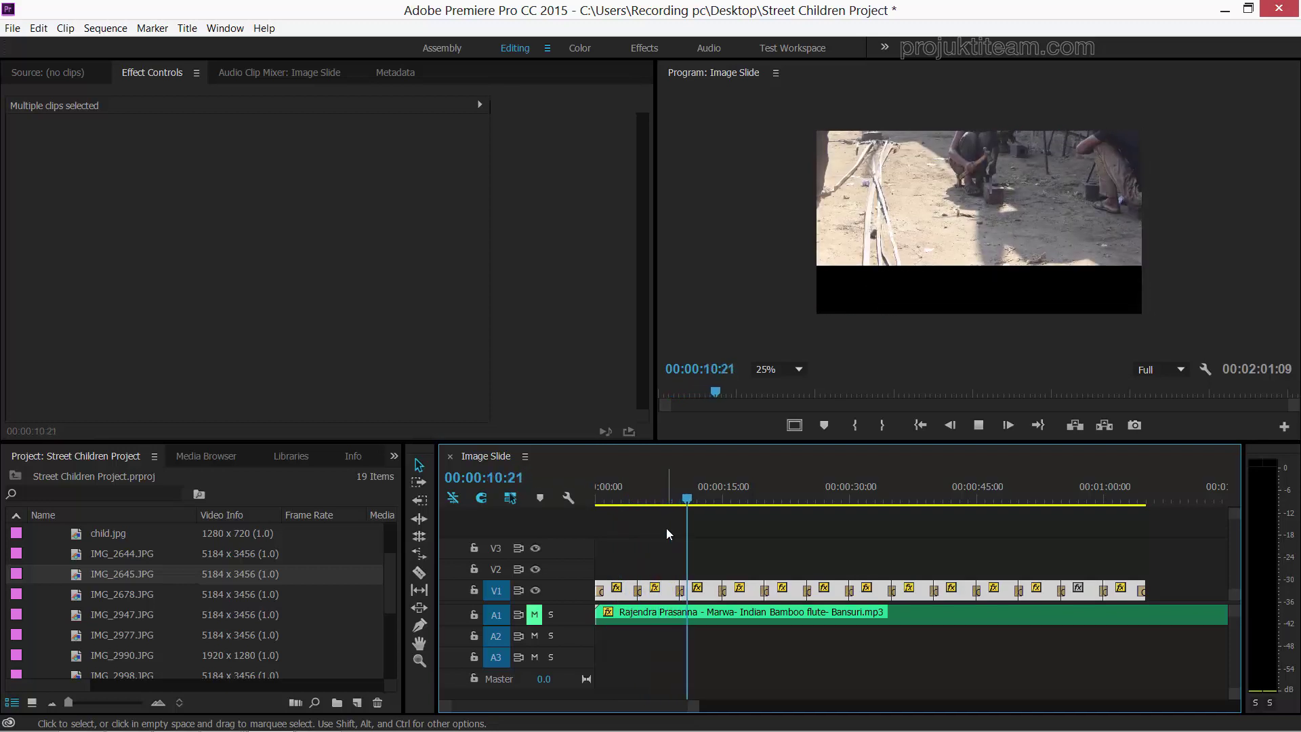
key("space")
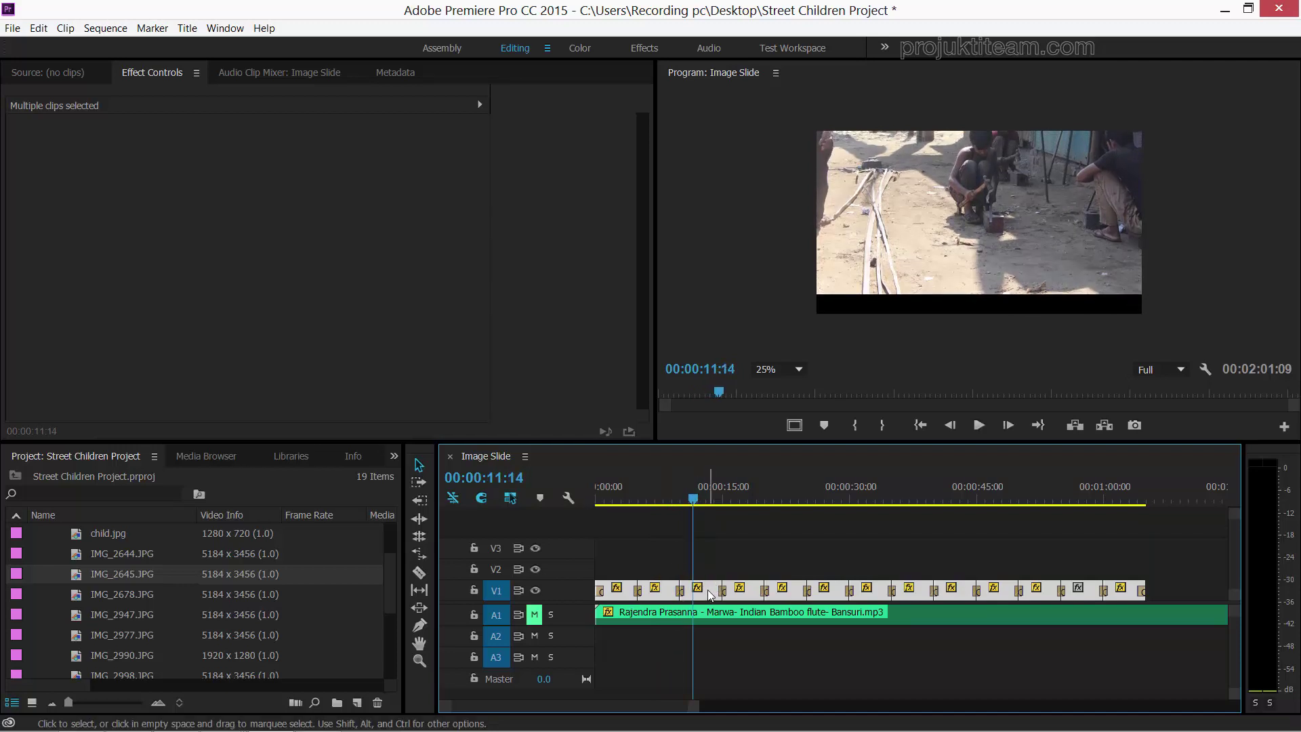
key("shift+2")
left_click(150, 70)
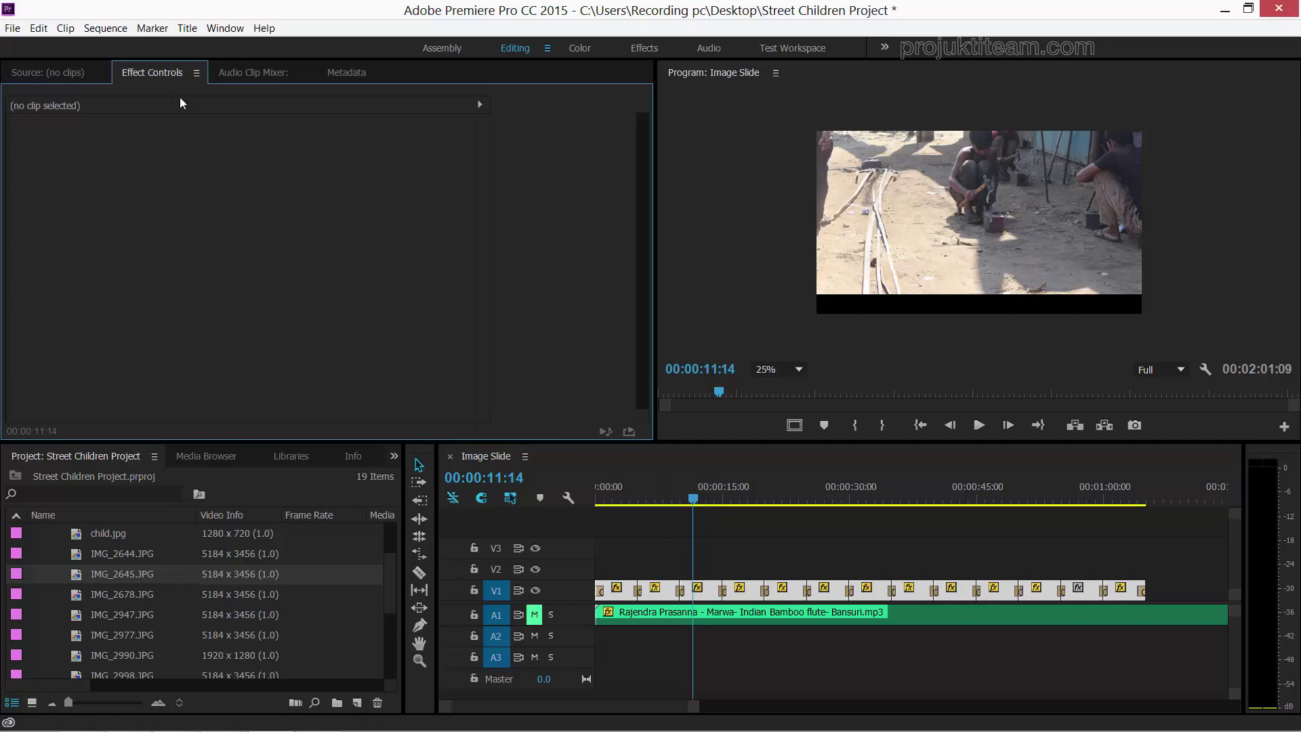
left_click_drag(693, 498, 687, 498)
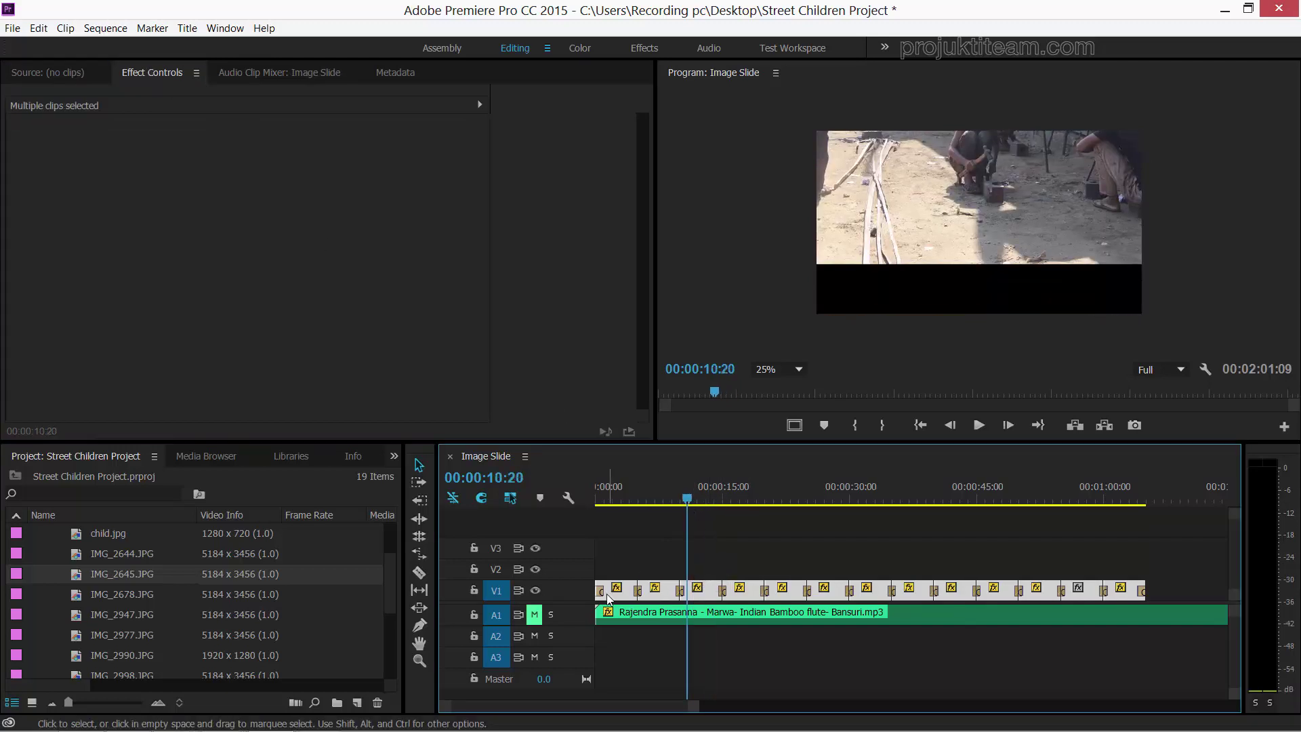
- Select IMG_2678.JPG alone and review its motion back from the end keyframe
left_click(665, 645)
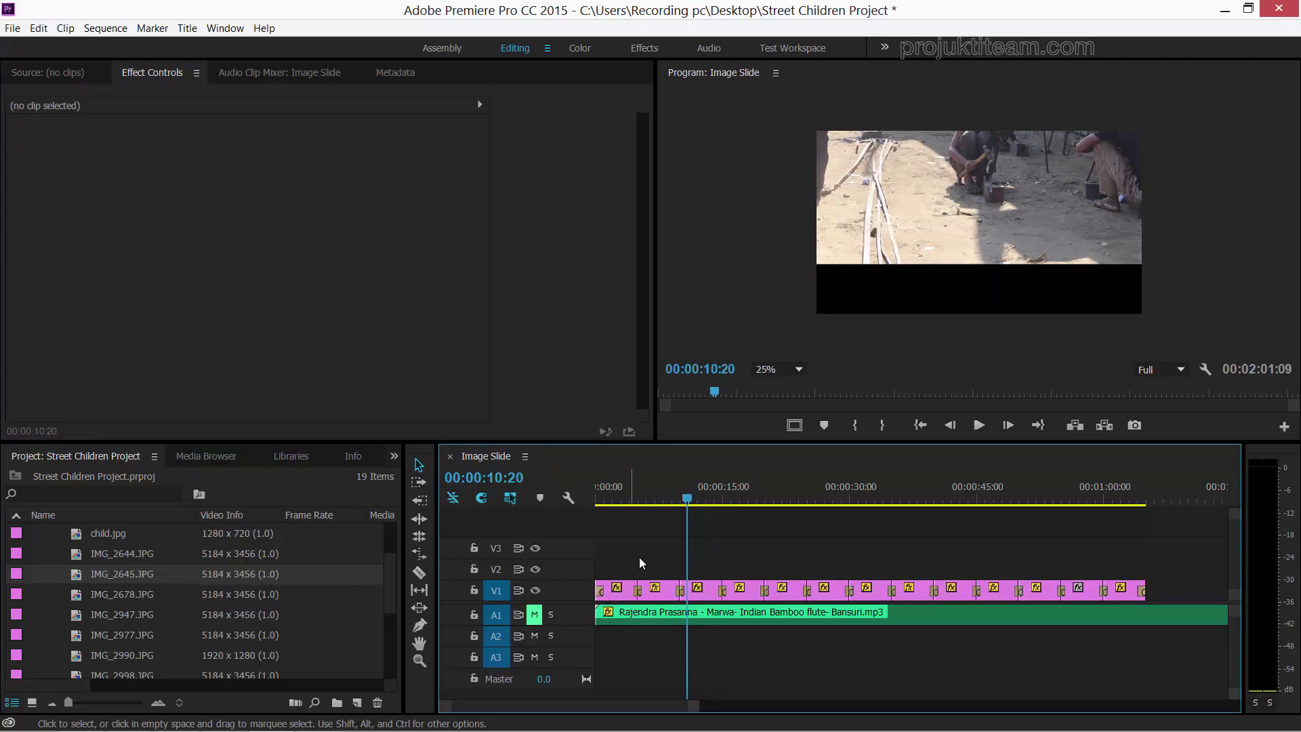
left_click(707, 591)
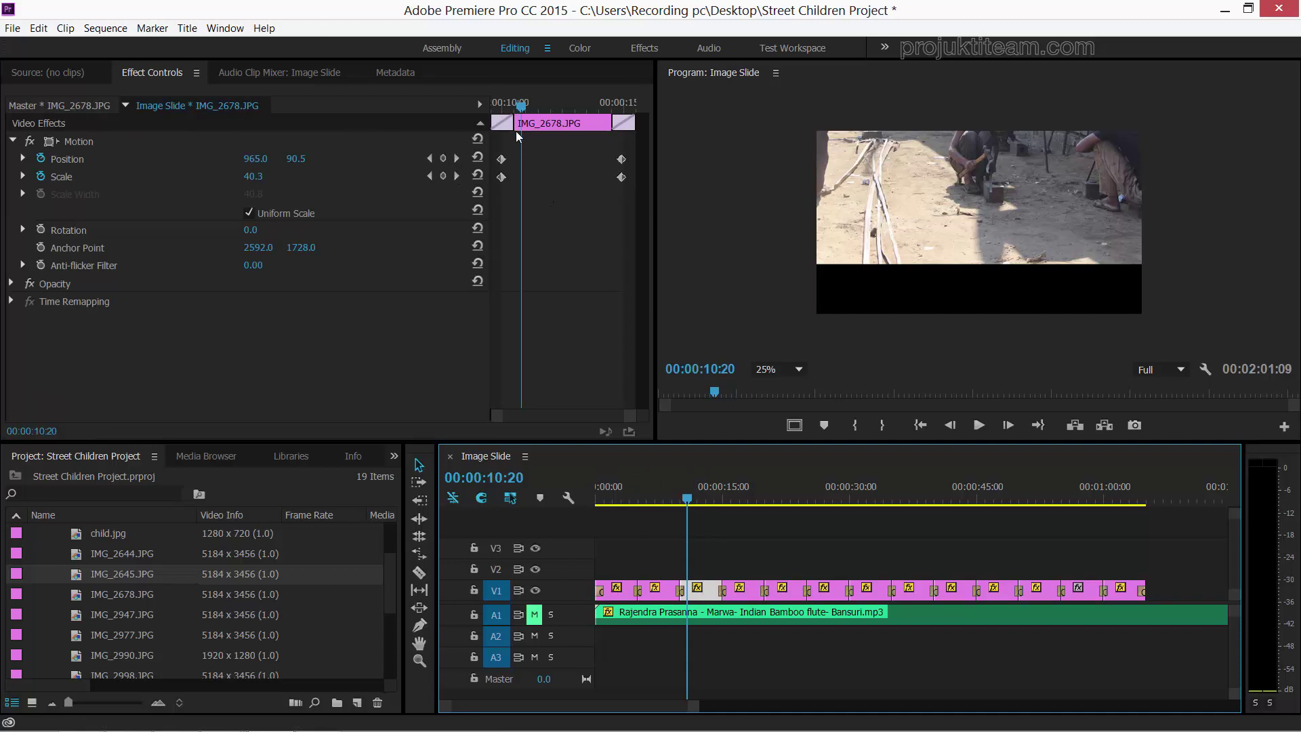
left_click(456, 156)
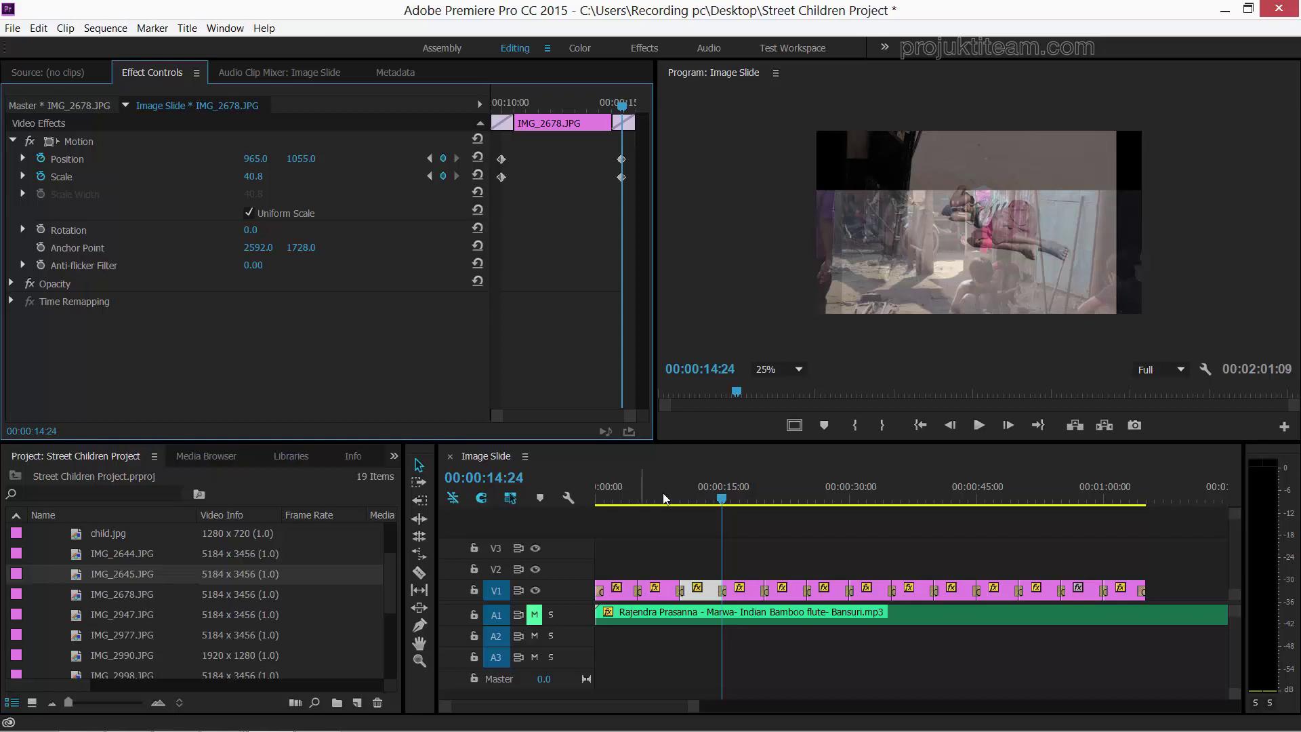
left_click(718, 500)
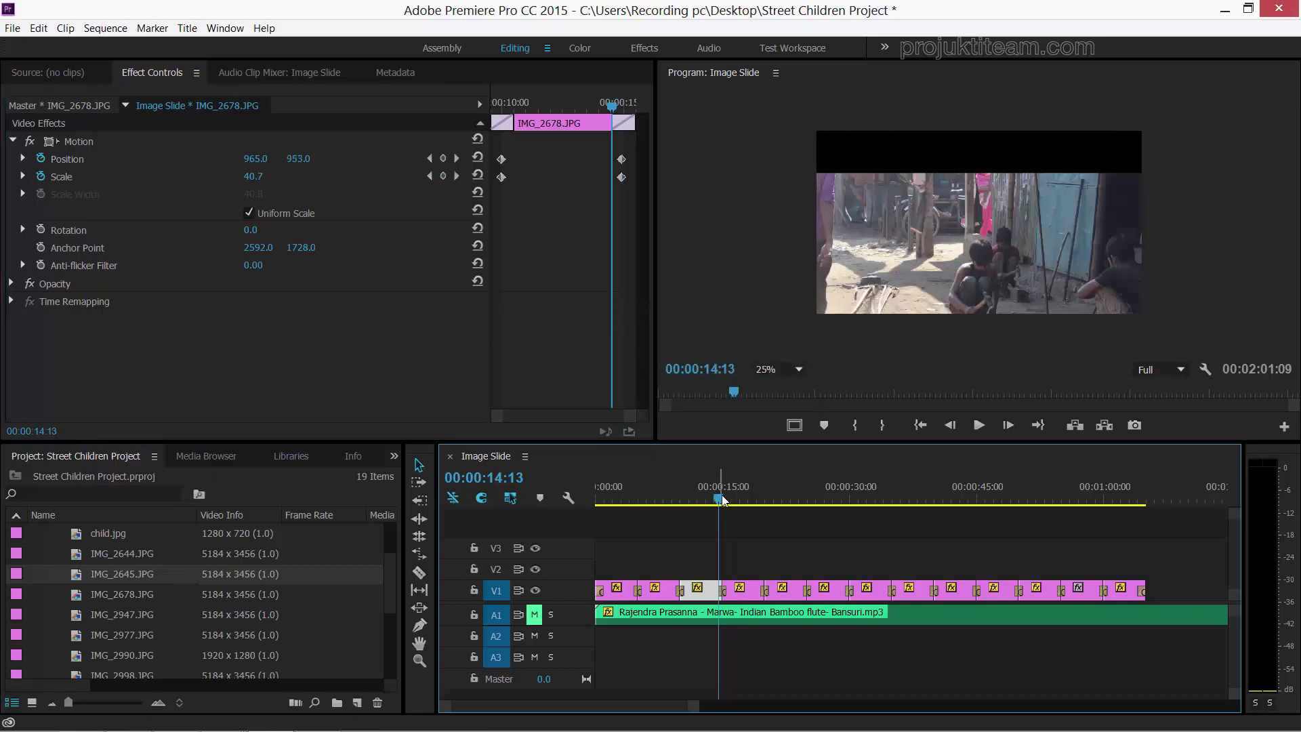
mouse_move(722, 500)
left_mouse_down()
mouse_move(695, 509)
mouse_move(706, 506)
left_mouse_up()
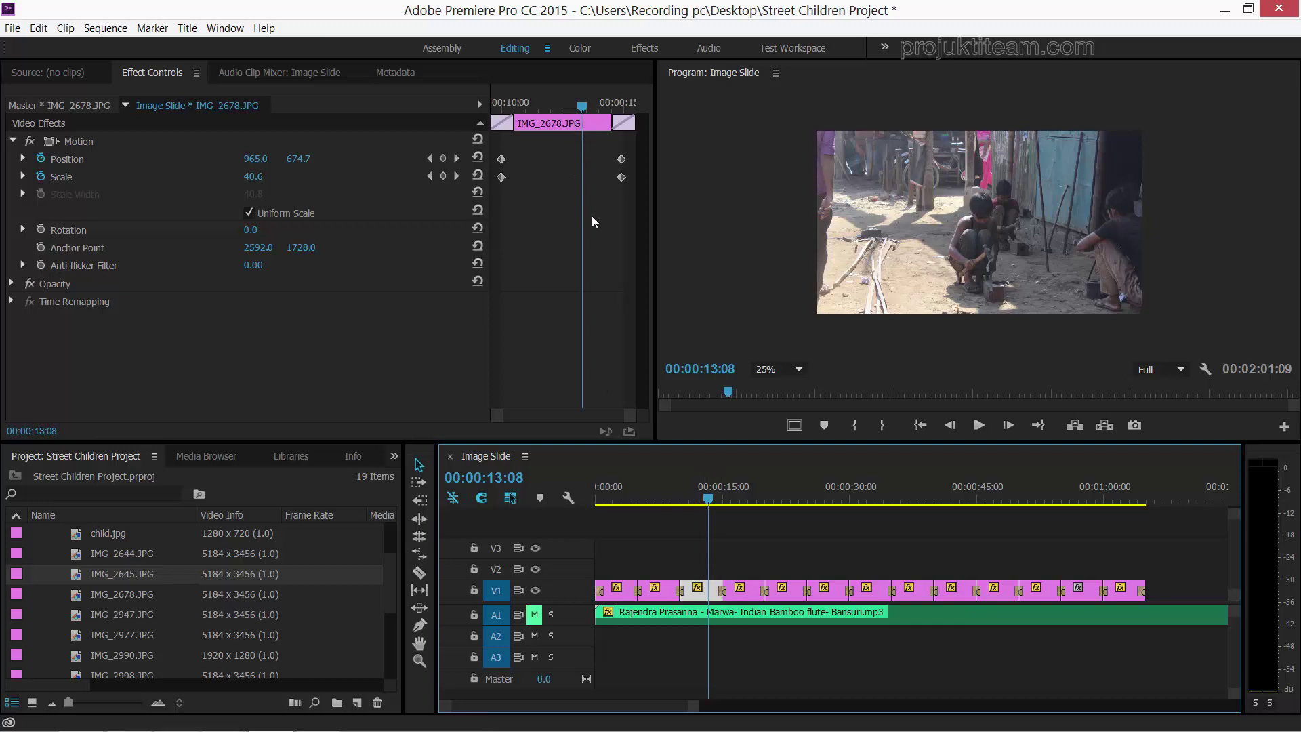
- Lower IMG_2678.JPG's starting keyframe to Position 970, 120 with Scale 40.2
left_click(500, 159)
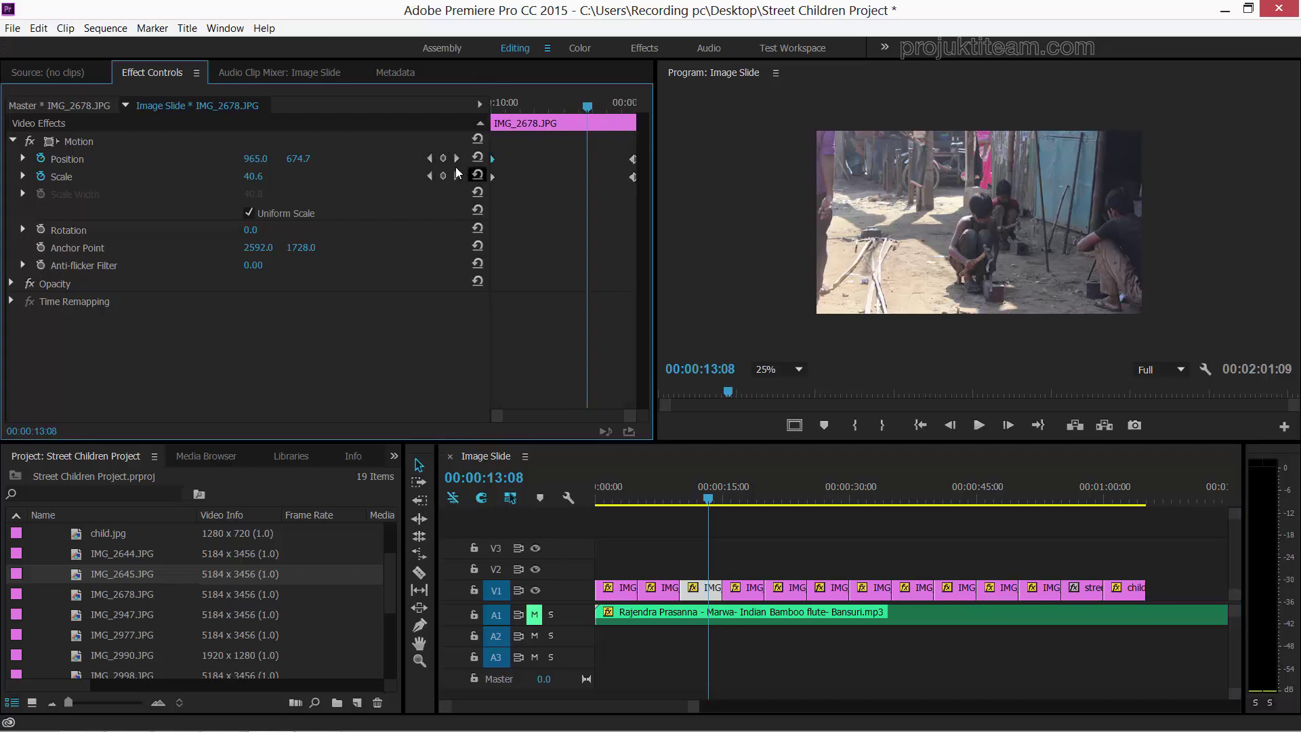
left_click(430, 159)
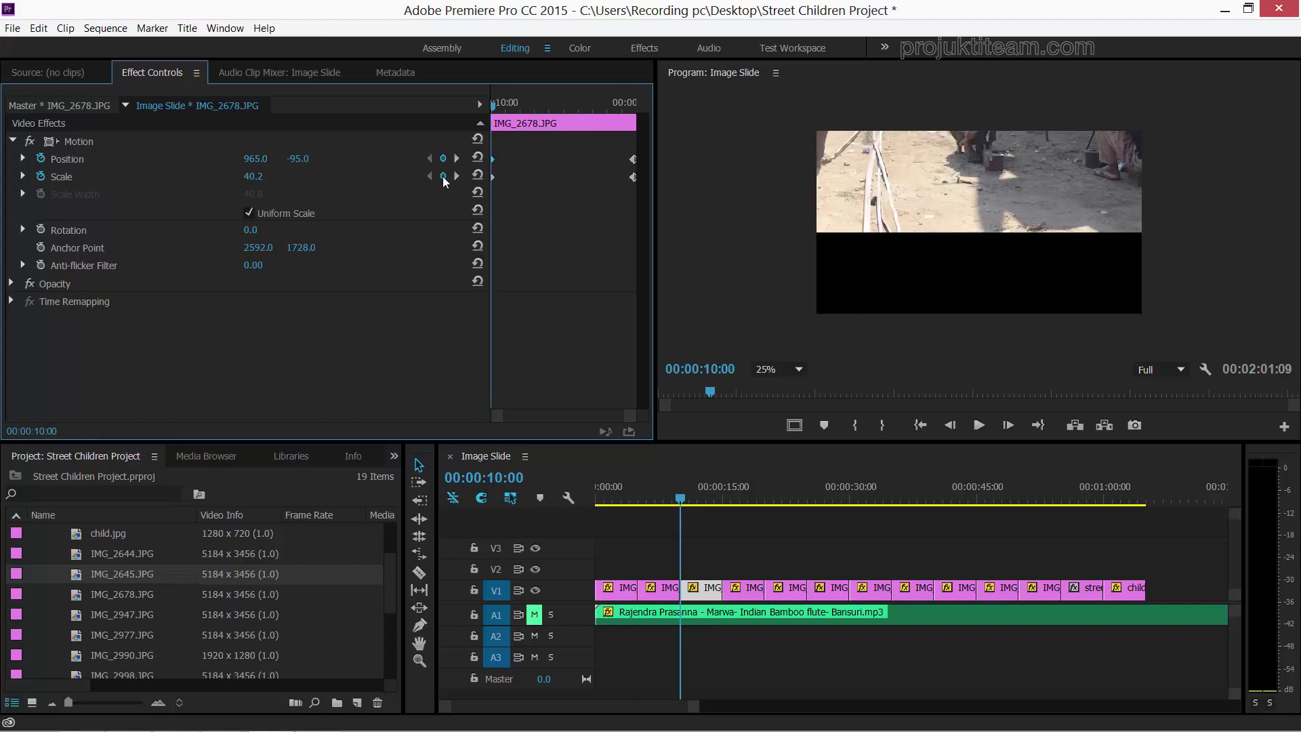
left_click(922, 195)
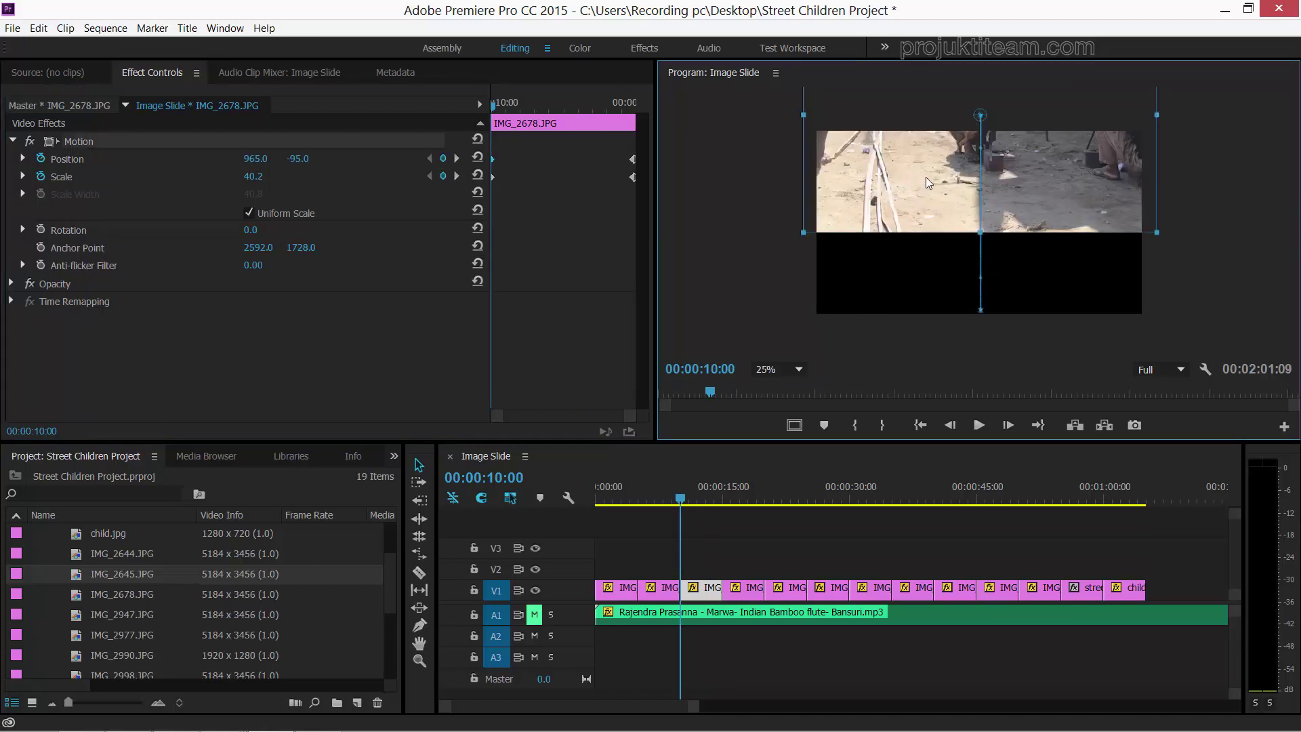
left_click_drag(925, 179, 926, 213)
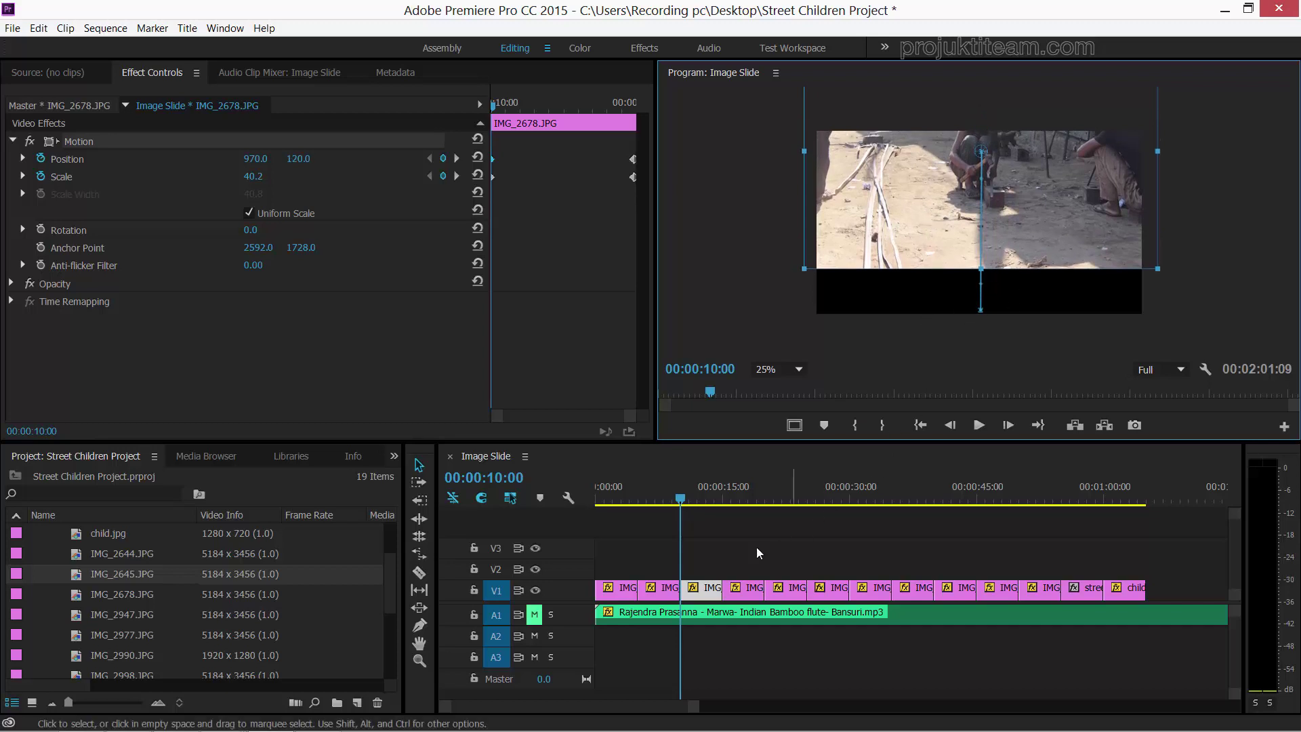
left_click(722, 532)
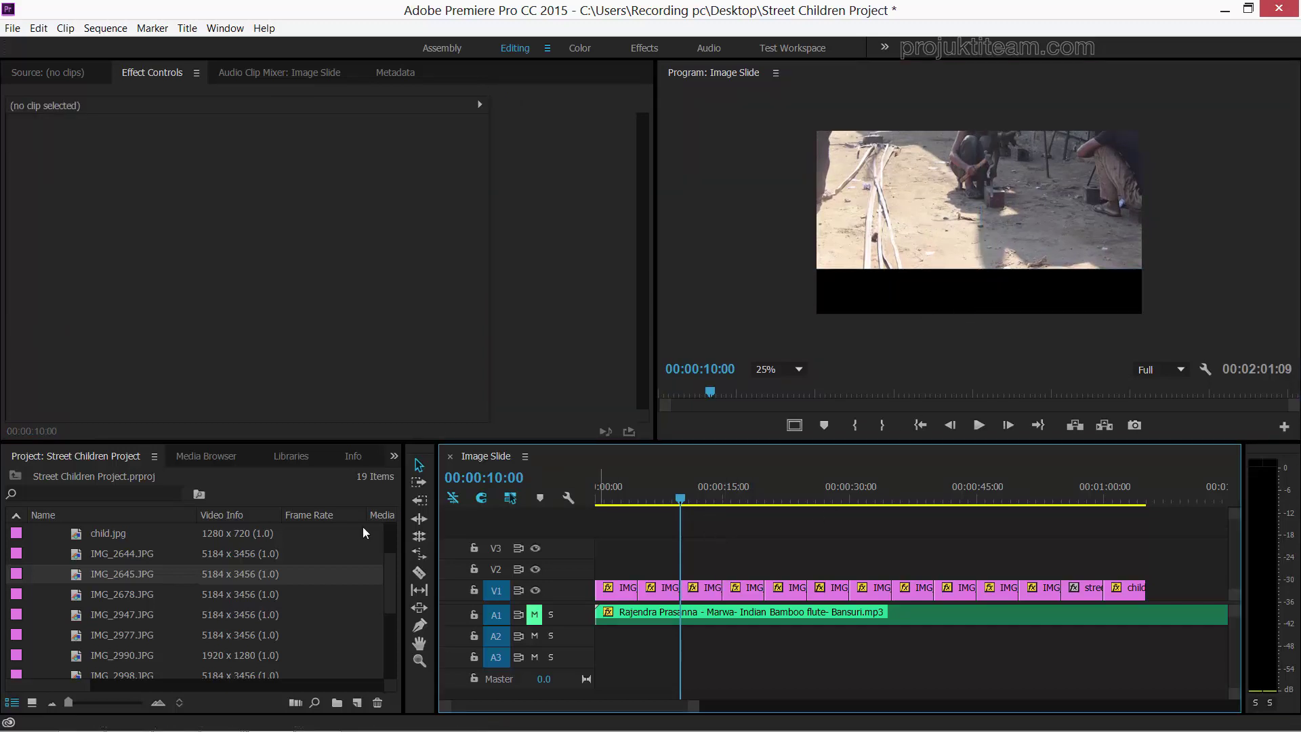
- Open Image Slide Post from the Sequence bin and play Street Children.mp4 from the start to 00:00:19:08
left_click_drag(391, 590, 388, 551)
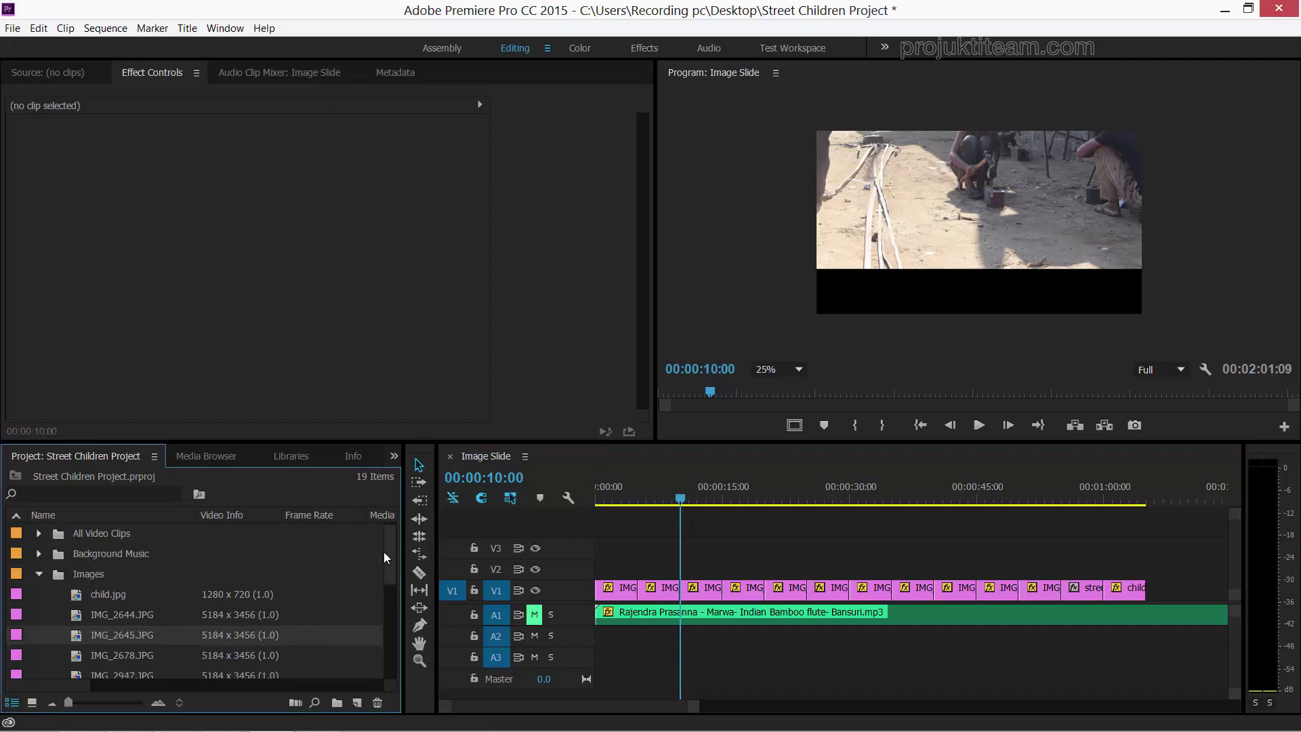
left_click(39, 574)
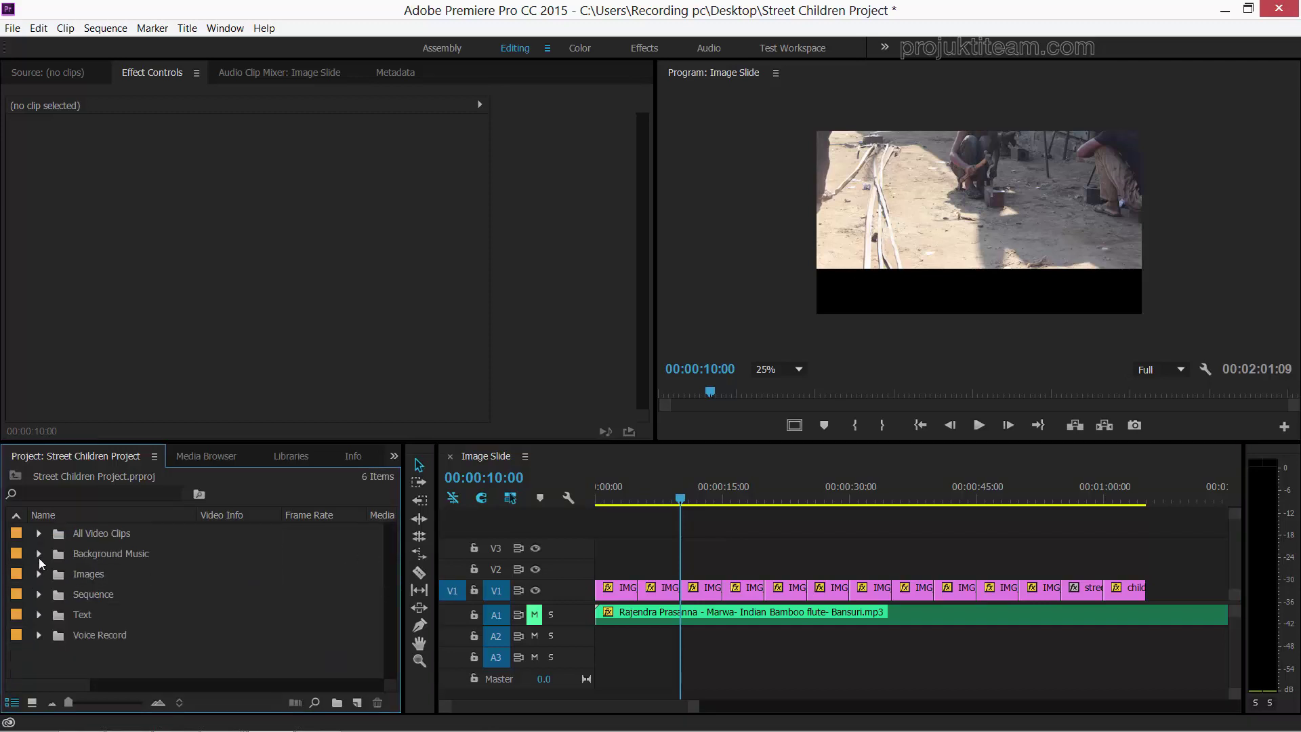
left_click(39, 595)
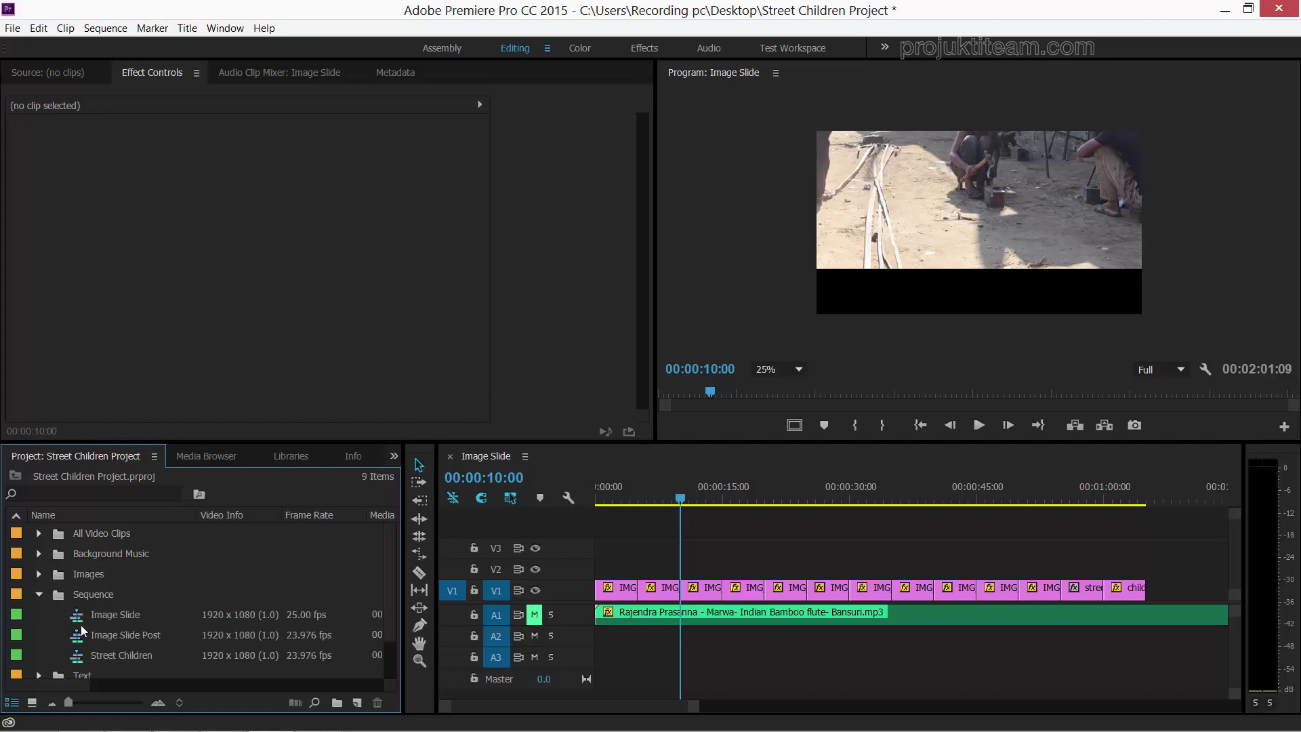
left_click(122, 637)
double_click(124, 637)
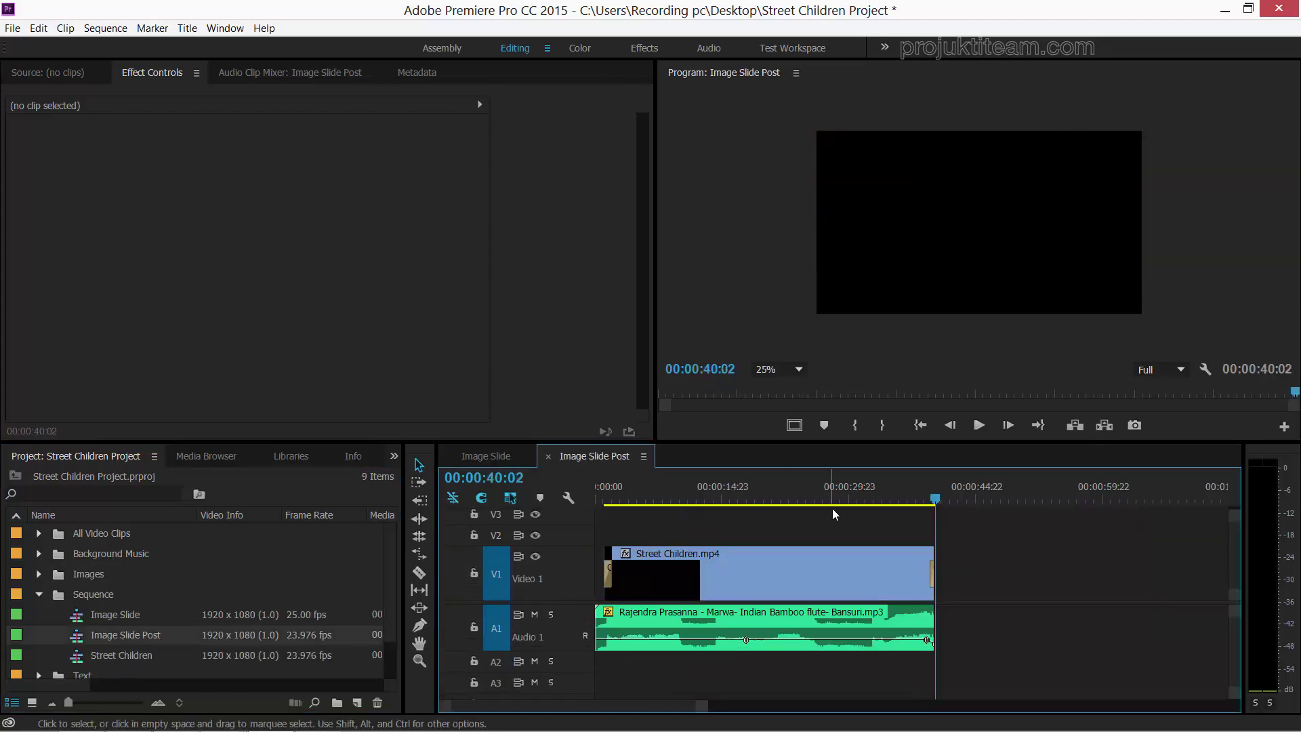
left_click_drag(936, 502, 596, 503)
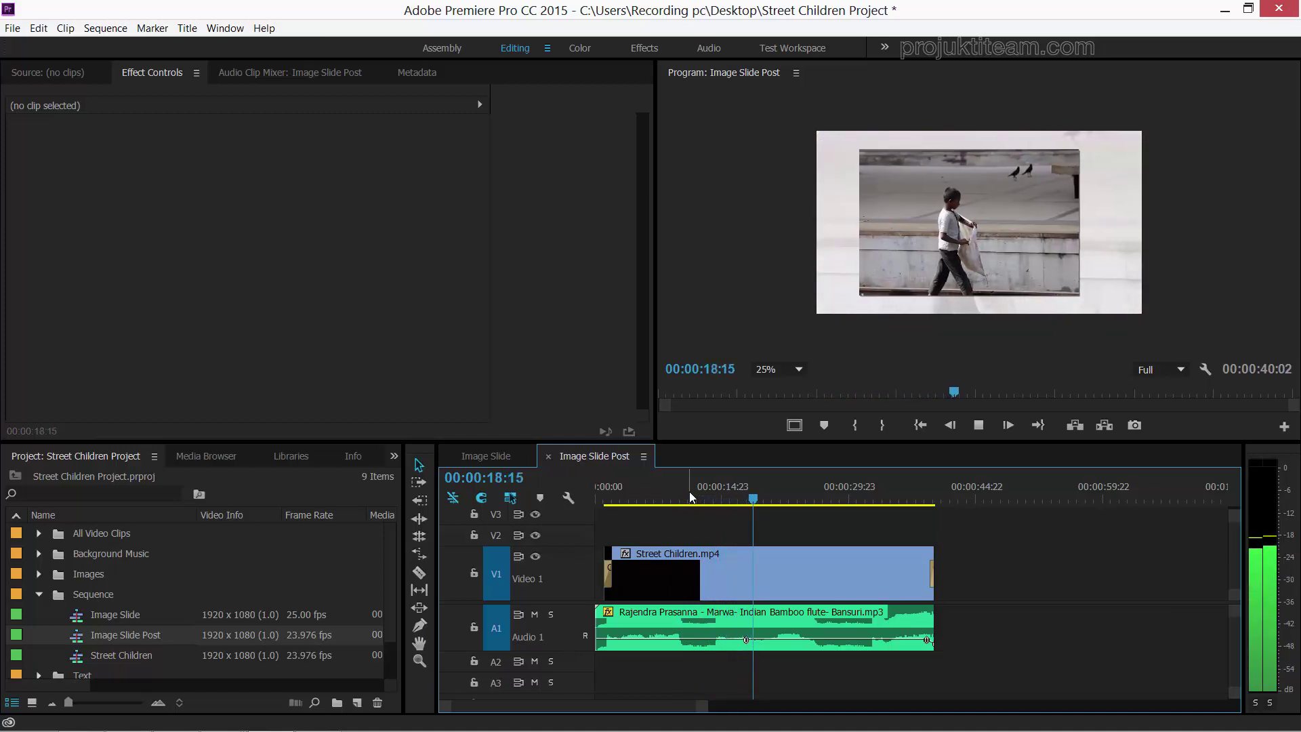
key("space")
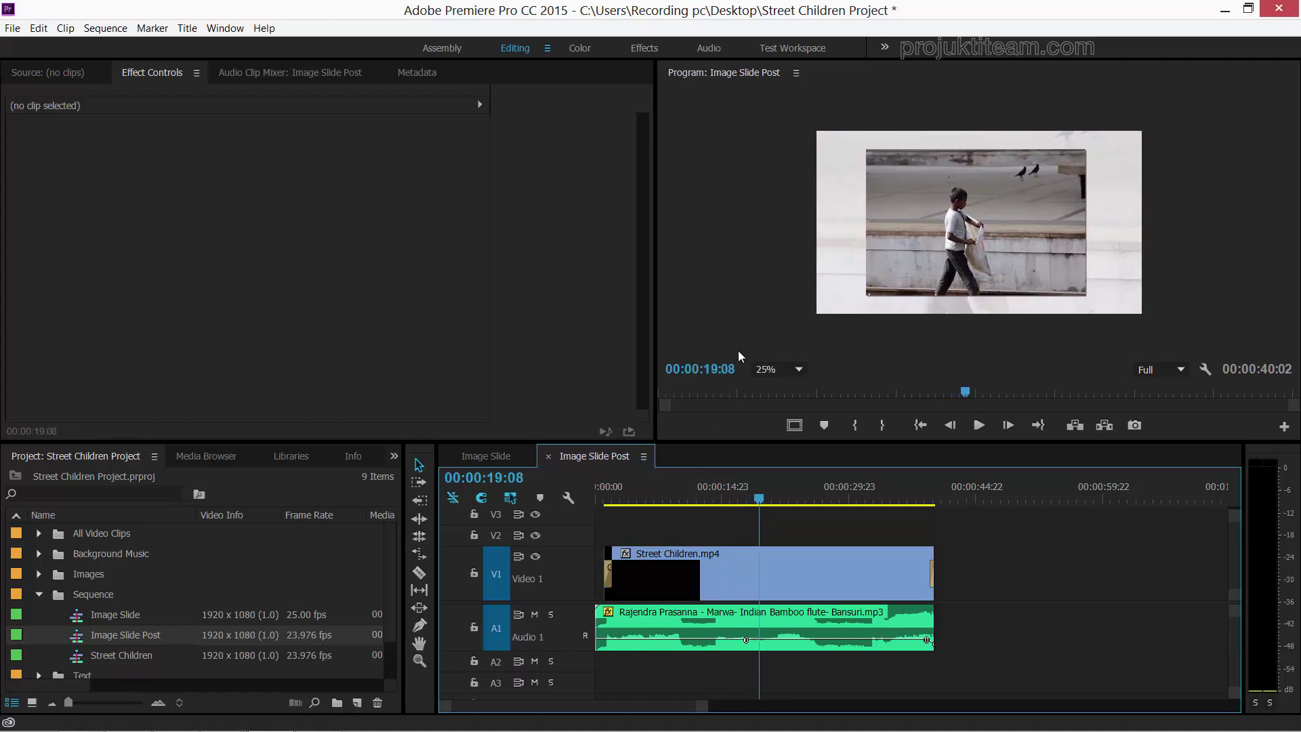